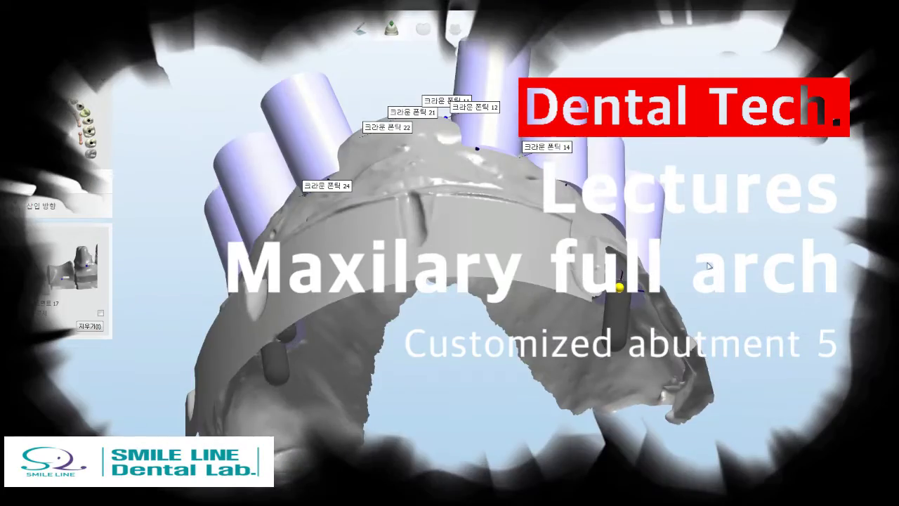
Set the insertion direction for abutments 13, 23 and 25
{"action": "mouse_move", "coordinate": [708, 265]}
{"action": "right_mouse_down"}
{"action": "mouse_move", "coordinate": [461, 312]}
{"action": "mouse_move", "coordinate": [444, 257]}
{"action": "mouse_move", "coordinate": [382, 282]}
{"action": "right_mouse_up"}
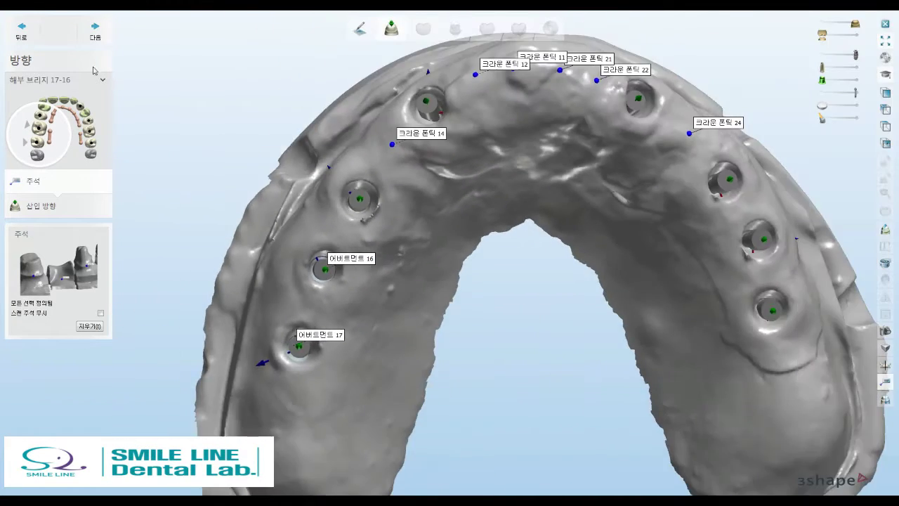
{"action": "left_click", "coordinate": [95, 30]}
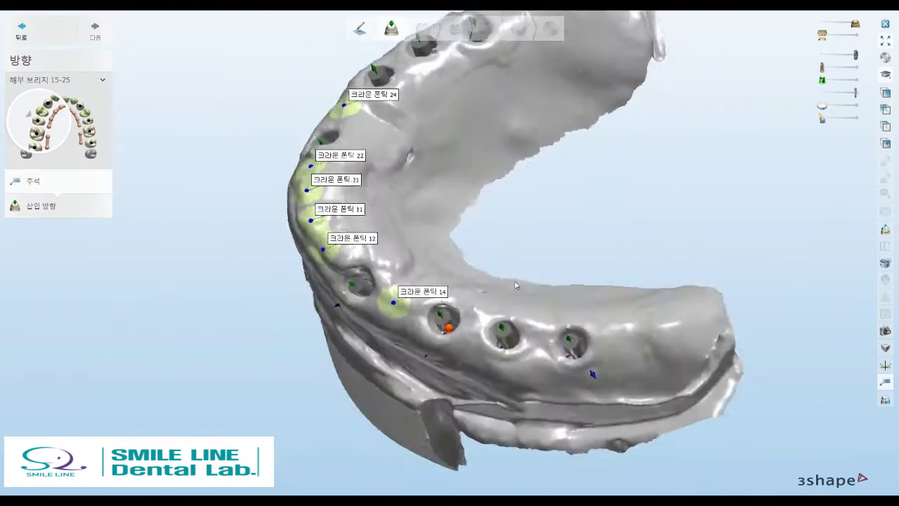
{"action": "left_click", "coordinate": [383, 272]}
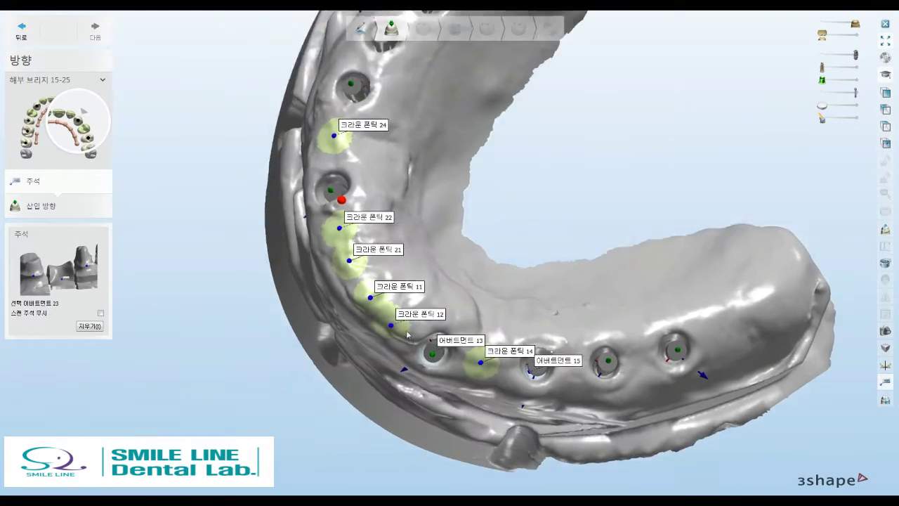
{"action": "left_click", "coordinate": [383, 220]}
{"action": "left_click", "coordinate": [425, 135]}
Set the insertion direction for bridge 26-27 and advance to Anatomic pre-design
{"action": "left_click", "coordinate": [96, 28]}
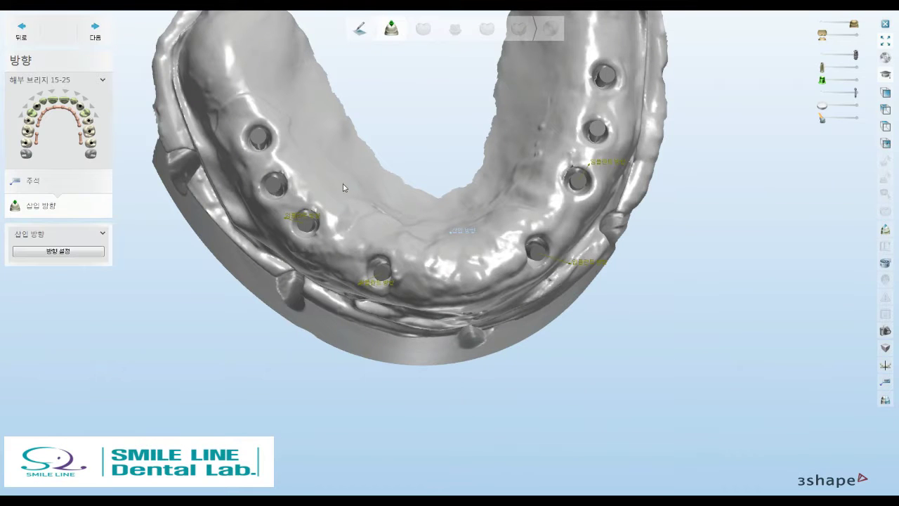
{"action": "left_click", "coordinate": [91, 28]}
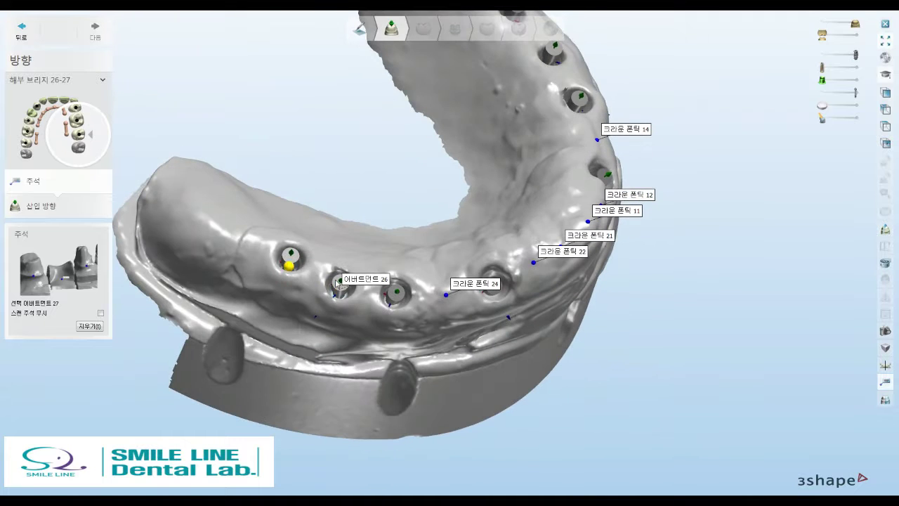
{"action": "left_click", "coordinate": [109, 34]}
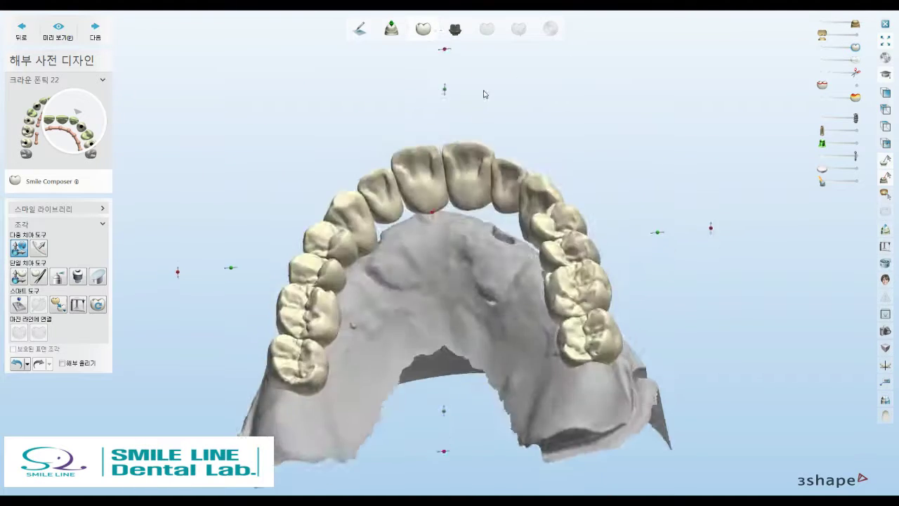
Shift the crown arch up over the jaw and adjust central pontics 11 and 21
{"action": "left_click_drag", "start_coordinate": [436, 174], "coordinate": [445, 165]}
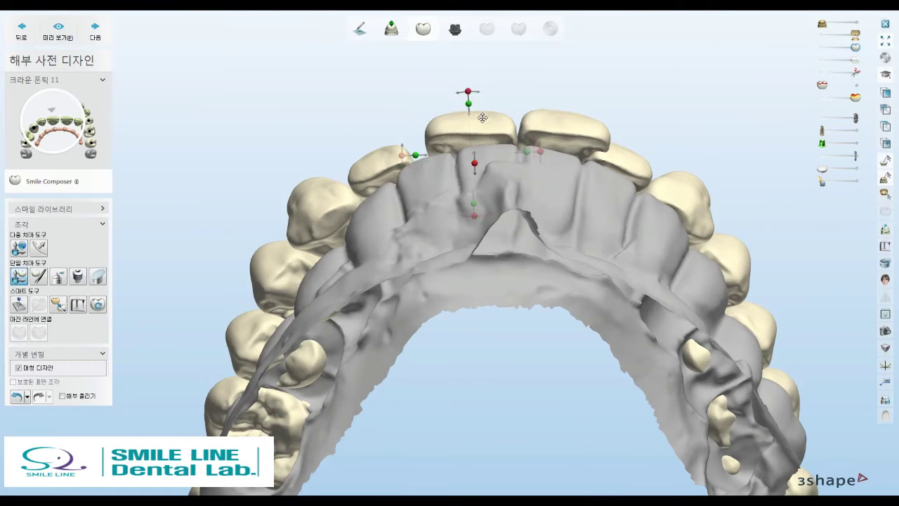
{"action": "left_click", "coordinate": [547, 125]}
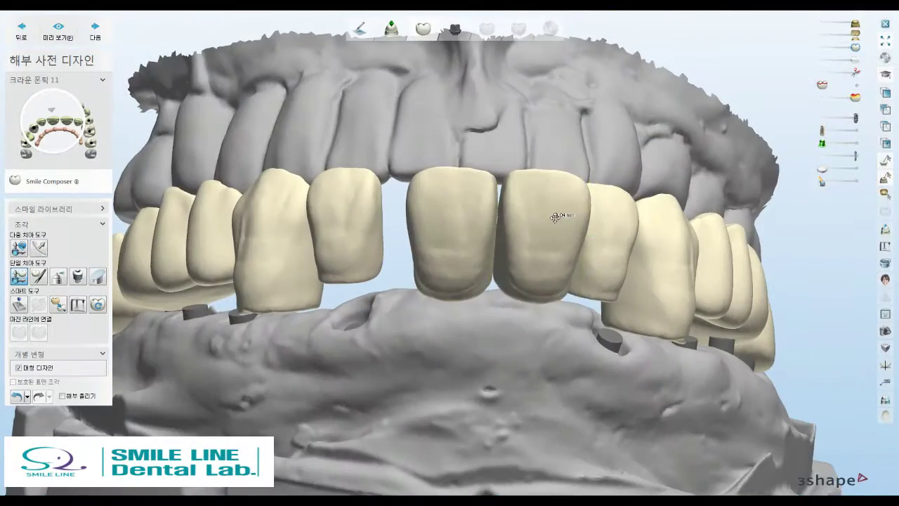
{"action": "left_click", "coordinate": [475, 241]}
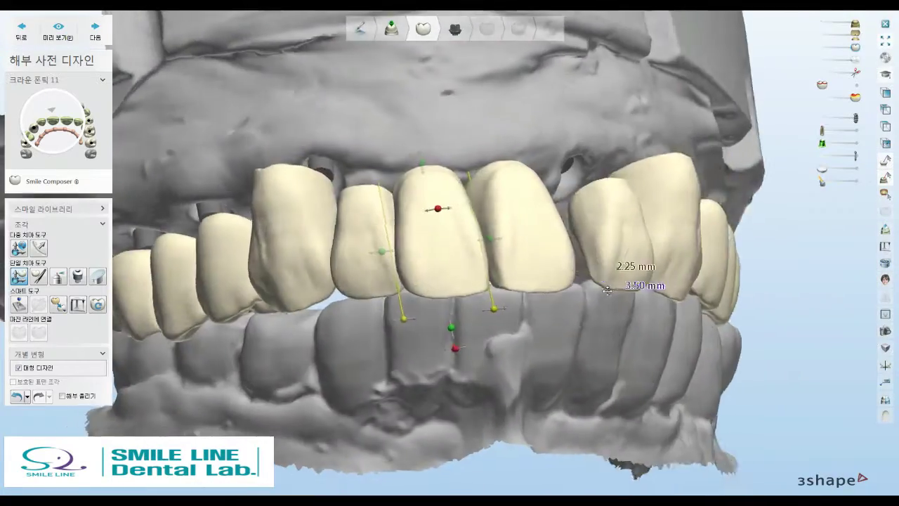
{"action": "right_click_drag", "start_coordinate": [607, 291], "coordinate": [524, 218]}
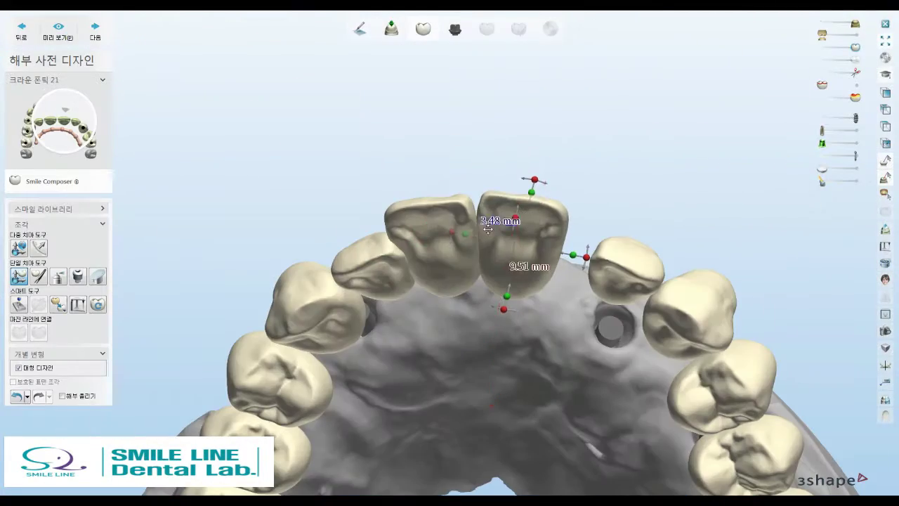
{"action": "left_click", "coordinate": [520, 204]}
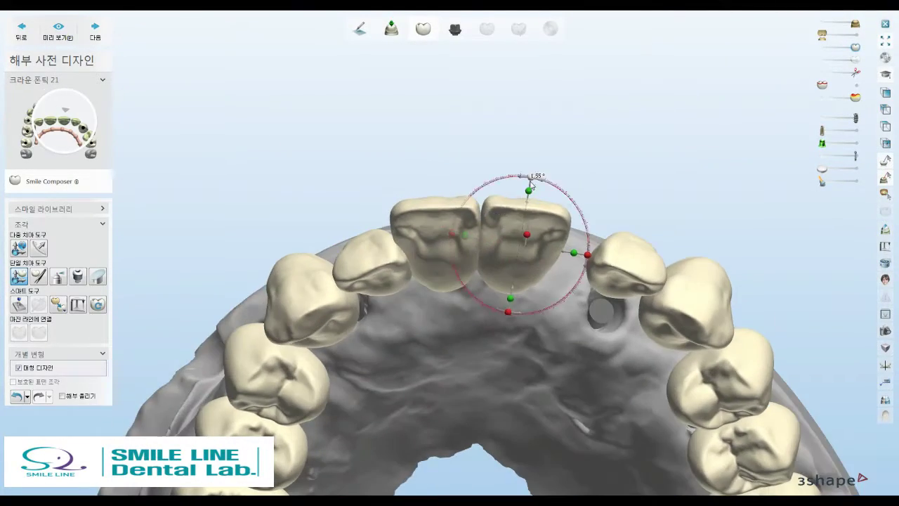
{"action": "left_click", "coordinate": [548, 230]}
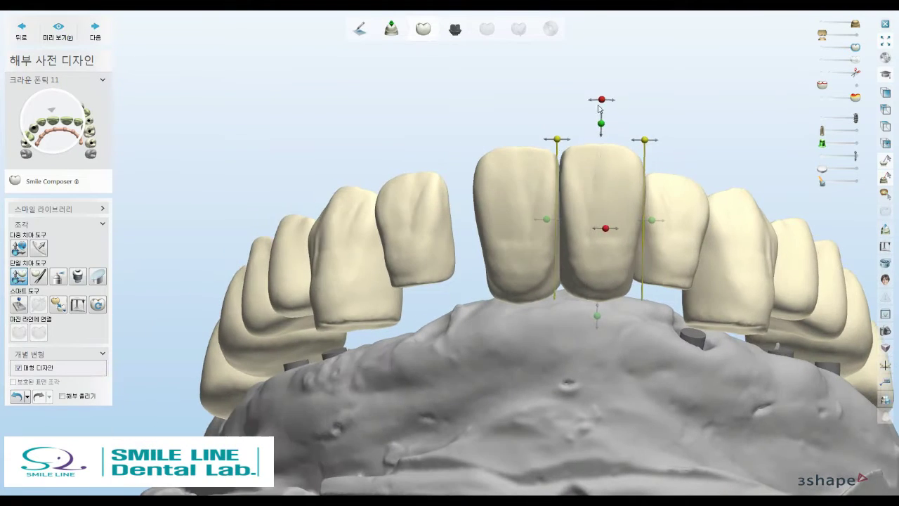
Review pontics 11 and 21 from side views against the opposing jaw
{"action": "right_click_drag", "start_coordinate": [595, 167], "coordinate": [615, 274]}
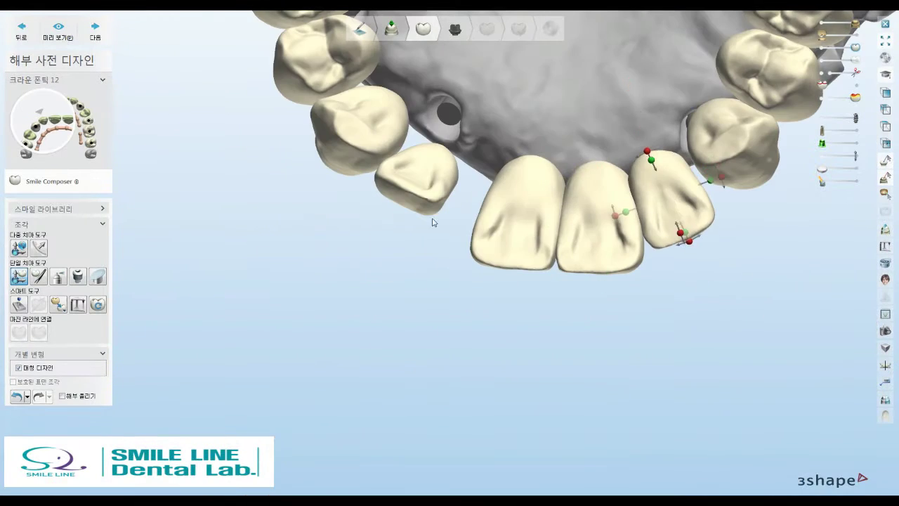
{"action": "mouse_move", "coordinate": [484, 184]}
{"action": "right_mouse_down"}
{"action": "mouse_move", "coordinate": [469, 131]}
{"action": "mouse_move", "coordinate": [486, 163]}
{"action": "mouse_move", "coordinate": [619, 111]}
{"action": "mouse_move", "coordinate": [691, 137]}
{"action": "right_mouse_up"}
{"action": "right_click_drag", "start_coordinate": [687, 197], "coordinate": [583, 206]}
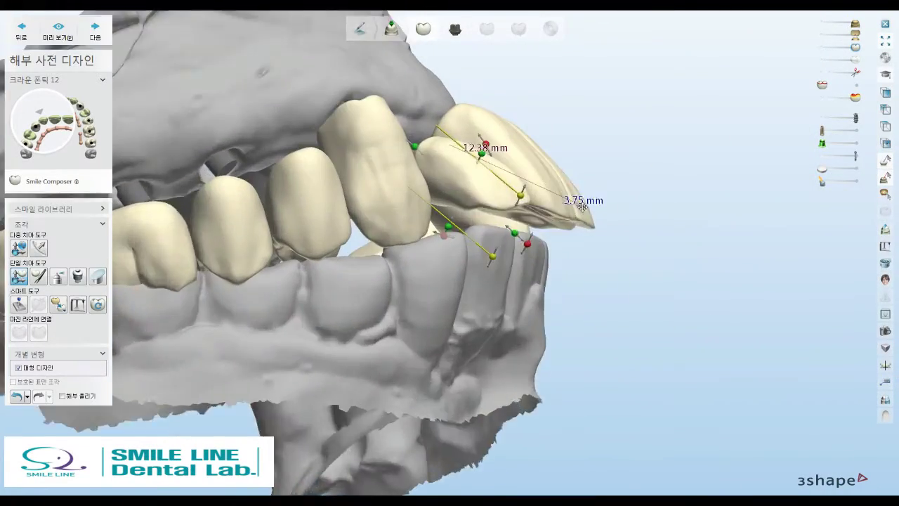
{"action": "left_click", "coordinate": [583, 207]}
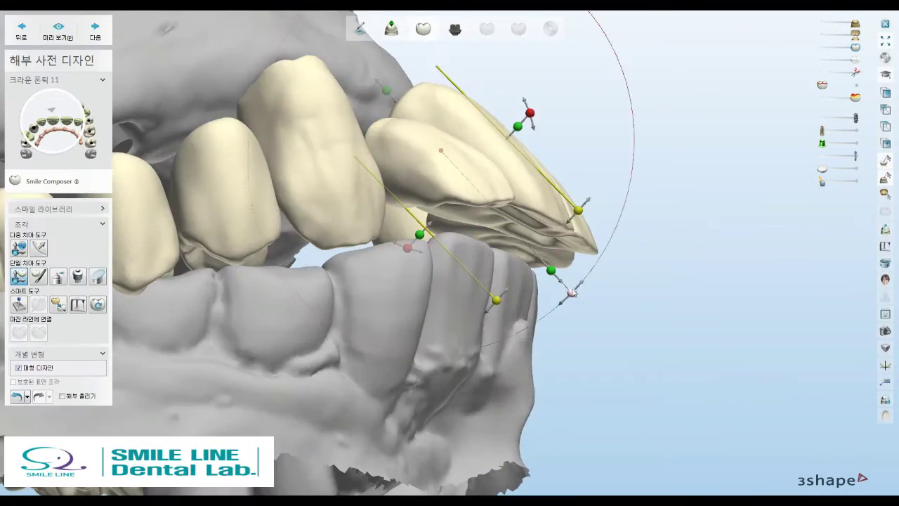
{"action": "left_click", "coordinate": [546, 276]}
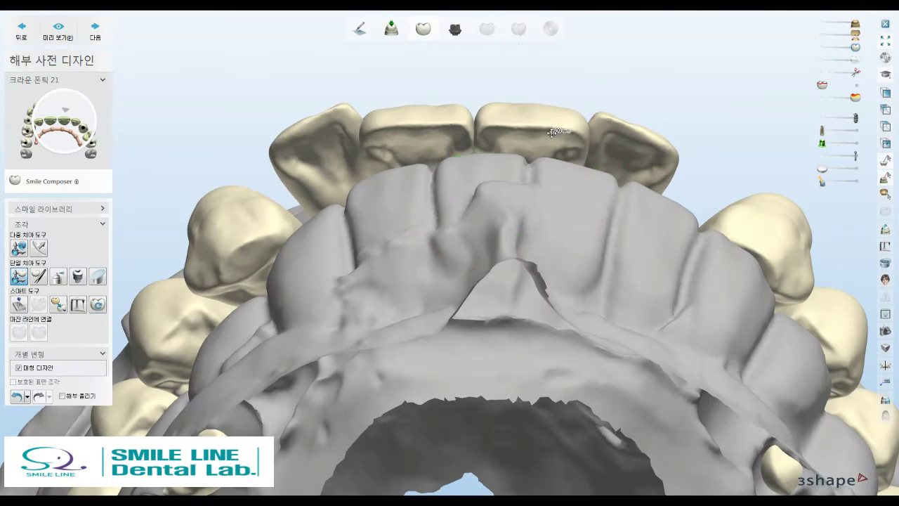
Rotate pontic 12 by about 2.15° to refine its alignment
{"action": "left_click", "coordinate": [320, 144]}
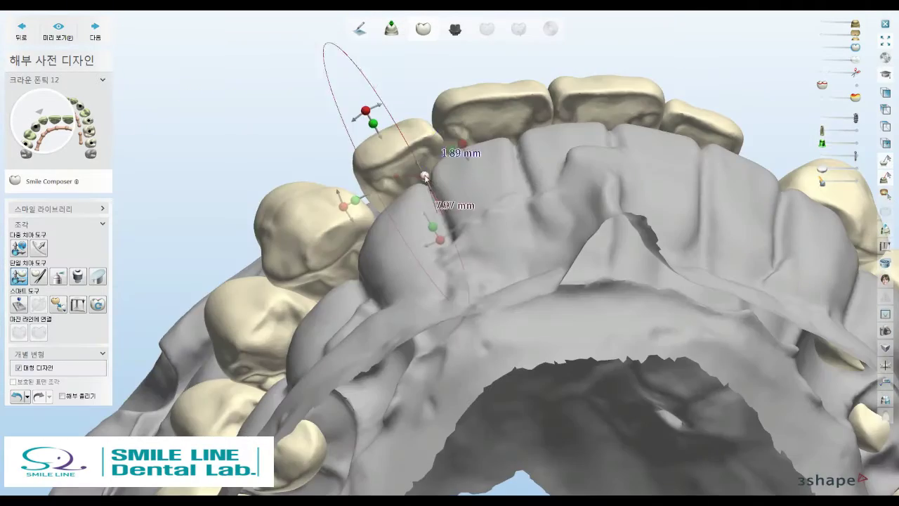
{"action": "right_click_drag", "start_coordinate": [395, 160], "coordinate": [437, 186]}
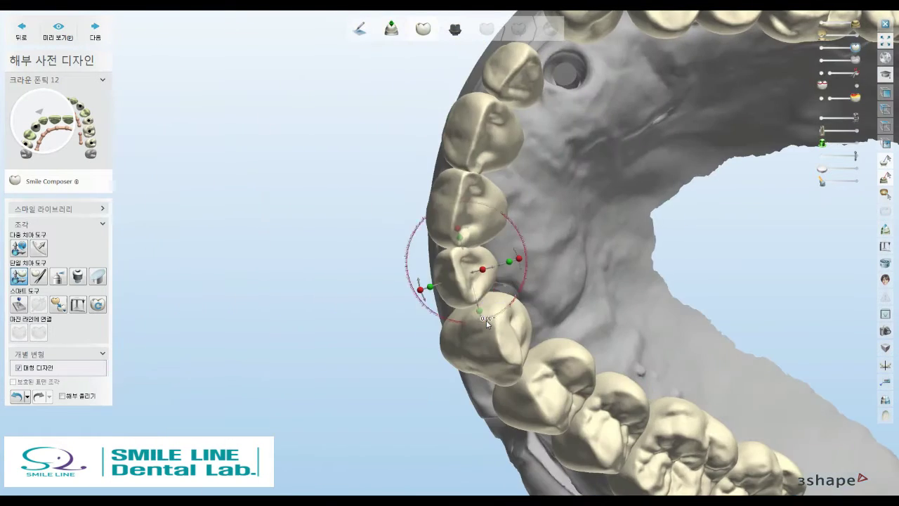
{"action": "left_click_drag", "start_coordinate": [488, 203], "coordinate": [480, 201]}
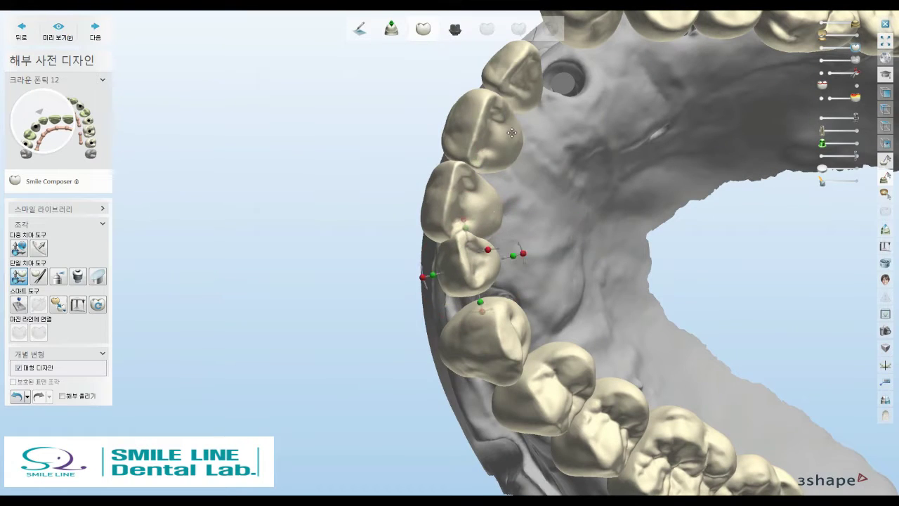
{"action": "mouse_move", "coordinate": [534, 84]}
{"action": "right_mouse_down"}
{"action": "mouse_move", "coordinate": [566, 174]}
{"action": "mouse_move", "coordinate": [552, 130]}
{"action": "mouse_move", "coordinate": [736, 193]}
{"action": "mouse_move", "coordinate": [450, 132]}
{"action": "mouse_move", "coordinate": [439, 89]}
{"action": "mouse_move", "coordinate": [299, 262]}
{"action": "right_mouse_up"}
{"action": "left_click", "coordinate": [552, 130]}
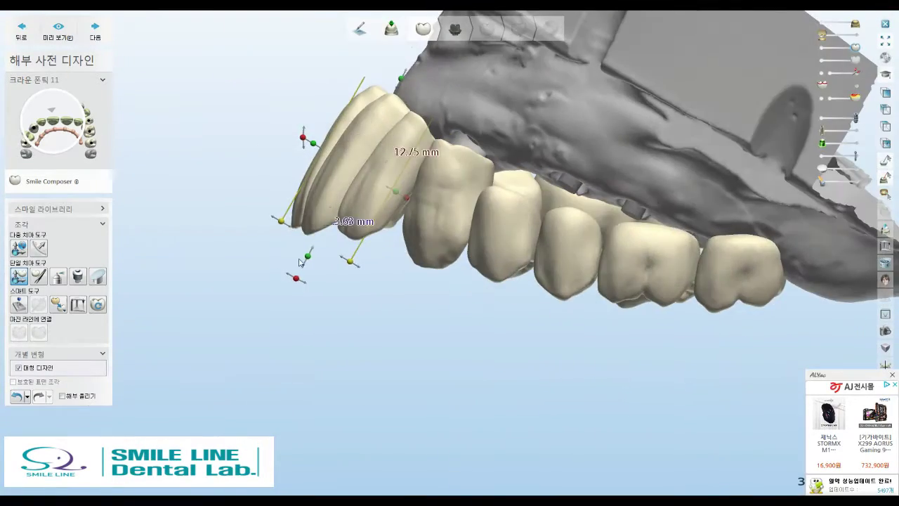
Inspect crown 23 from occlusal and lower frontal views
{"action": "right_click_drag", "start_coordinate": [344, 123], "coordinate": [472, 182]}
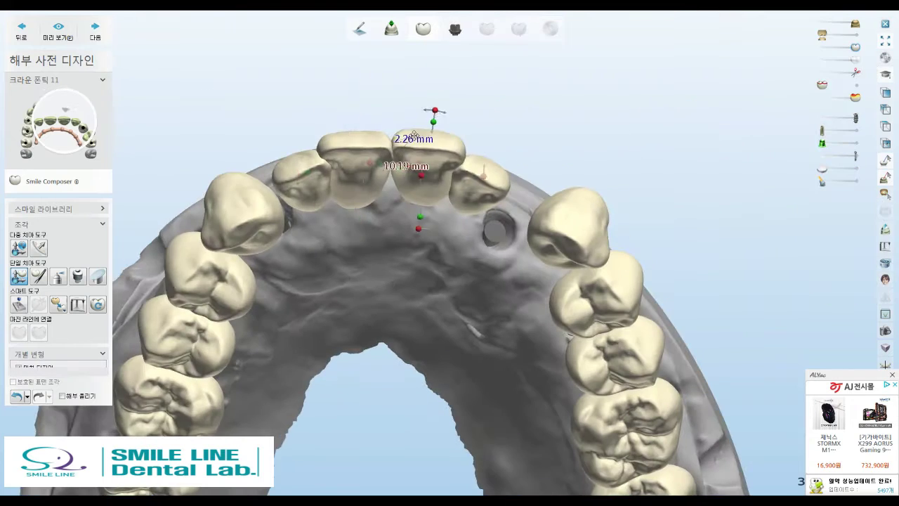
{"action": "right_click_drag", "start_coordinate": [234, 208], "coordinate": [515, 184]}
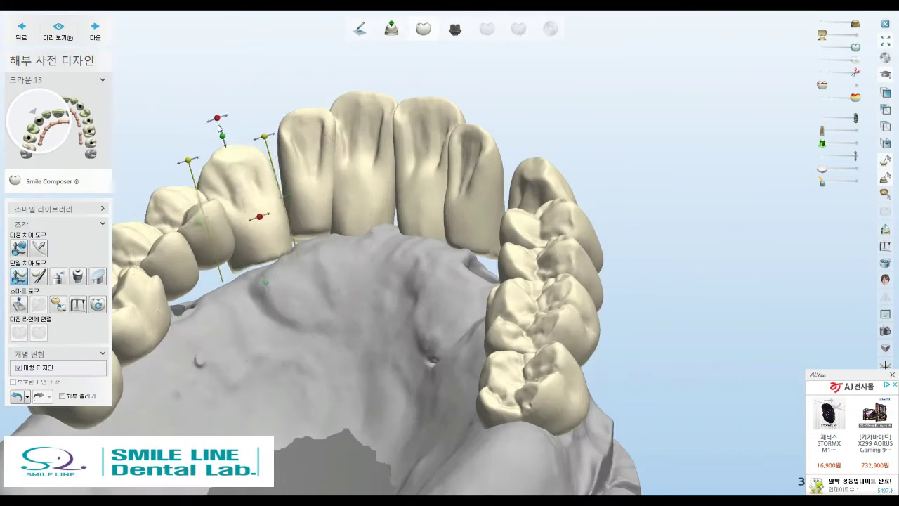
{"action": "left_click", "coordinate": [515, 184]}
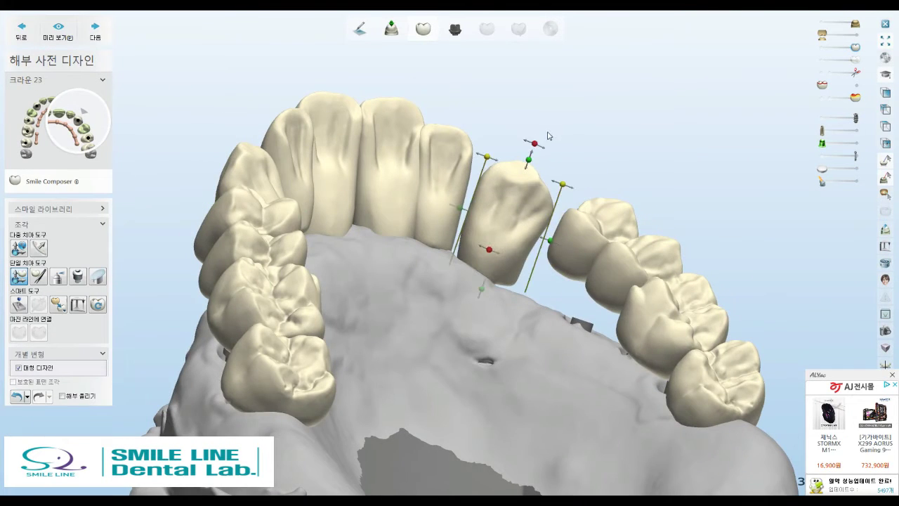
{"action": "mouse_move", "coordinate": [516, 138]}
{"action": "right_mouse_down"}
{"action": "mouse_move", "coordinate": [520, 161]}
{"action": "mouse_move", "coordinate": [486, 205]}
{"action": "right_mouse_up"}
{"action": "mouse_move", "coordinate": [520, 253]}
{"action": "right_mouse_down"}
{"action": "mouse_move", "coordinate": [531, 278]}
{"action": "mouse_move", "coordinate": [469, 214]}
{"action": "right_mouse_up"}
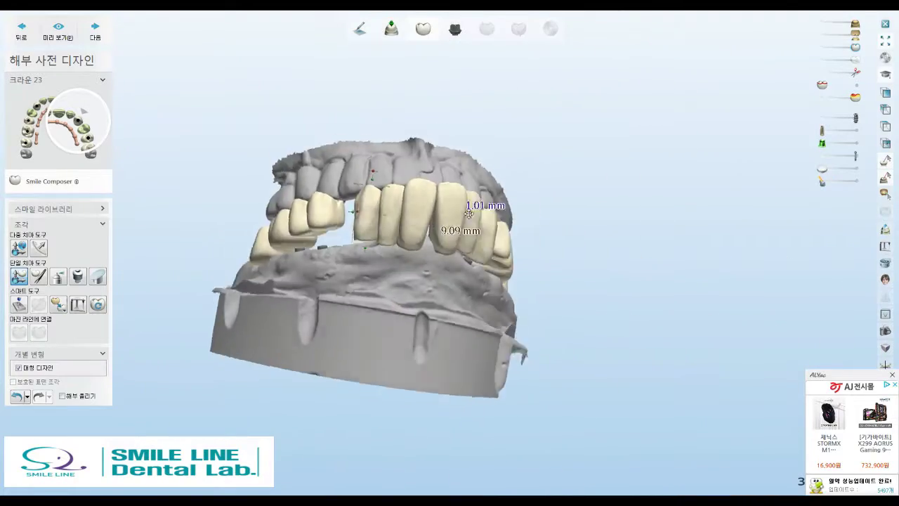
Step through pontics 11, 12, 22 and crowns 13, 23, then select the pontic beside 23
{"action": "left_click", "coordinate": [468, 213]}
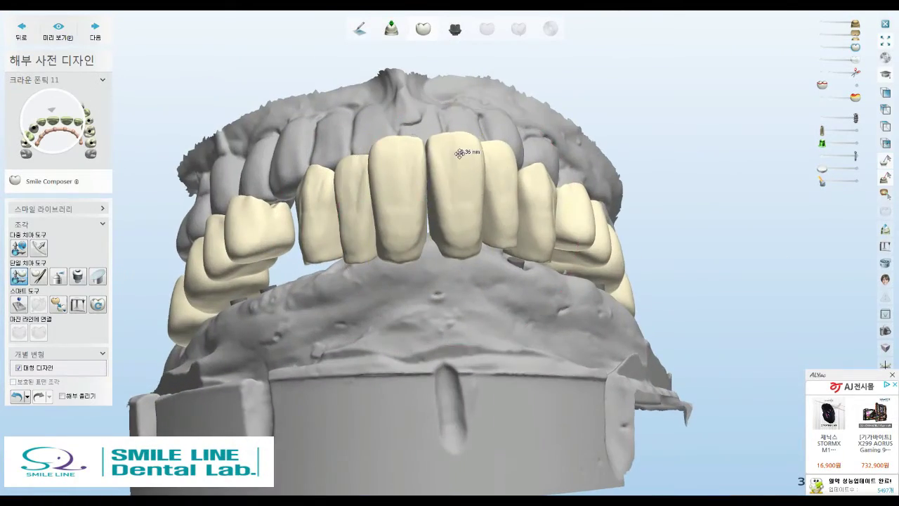
{"action": "left_click", "coordinate": [459, 153]}
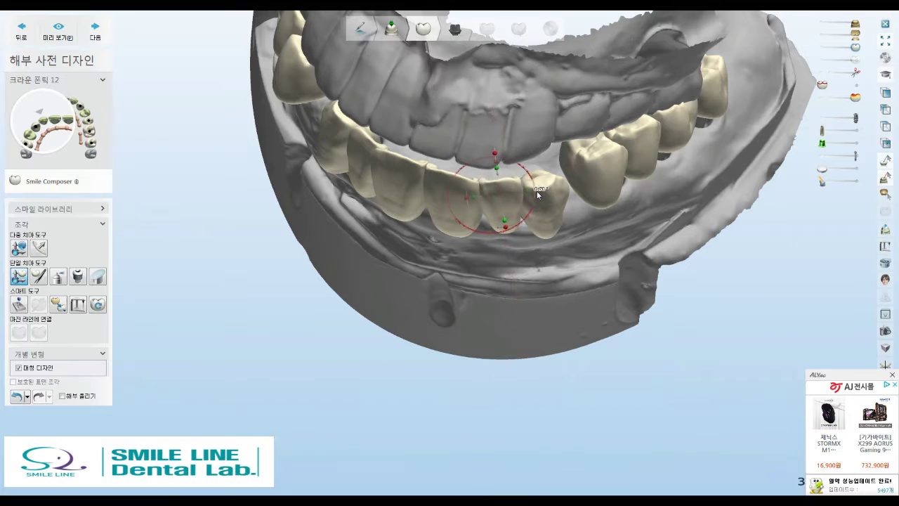
{"action": "left_click", "coordinate": [505, 227]}
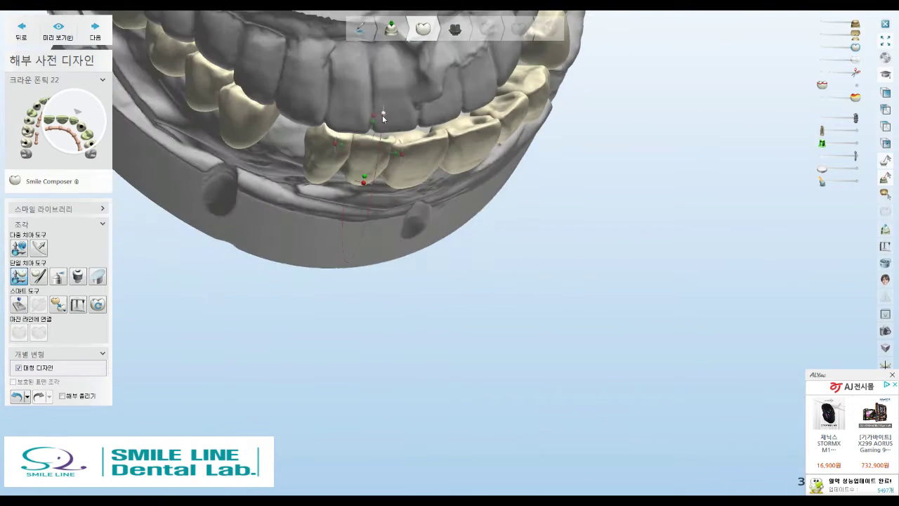
{"action": "left_click", "coordinate": [383, 121]}
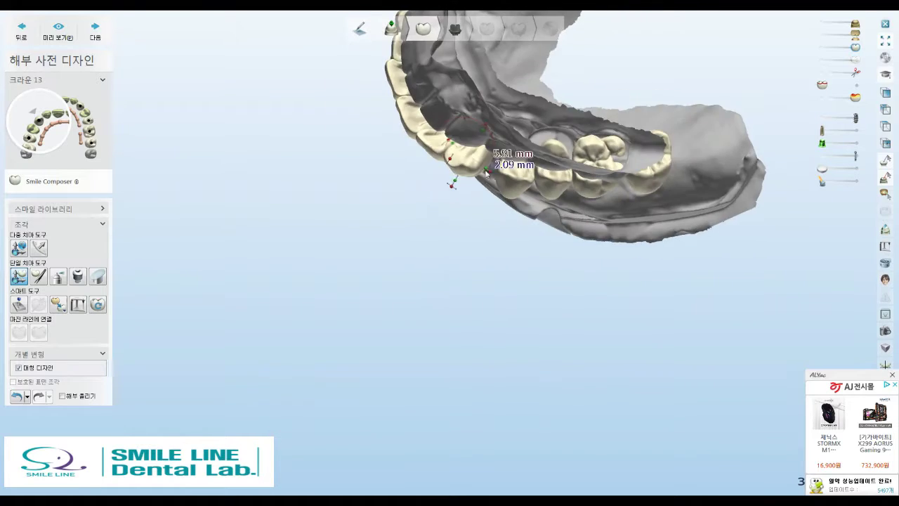
{"action": "left_click", "coordinate": [505, 215]}
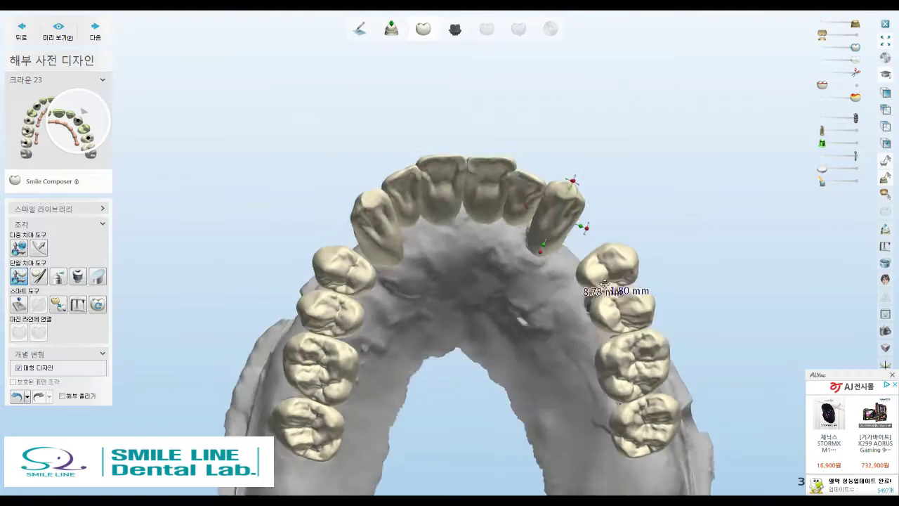
{"action": "left_click", "coordinate": [592, 284]}
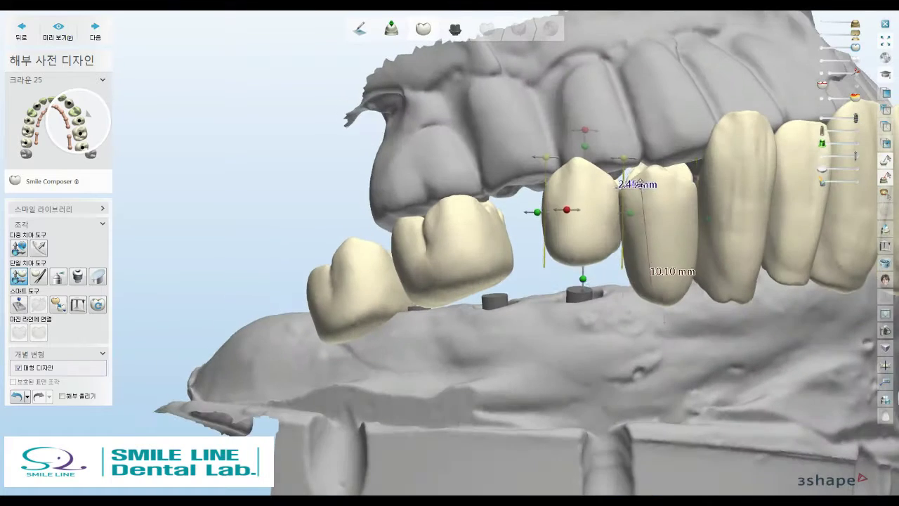
Check crown 25 from buccal and frontal views
{"action": "left_click", "coordinate": [594, 181]}
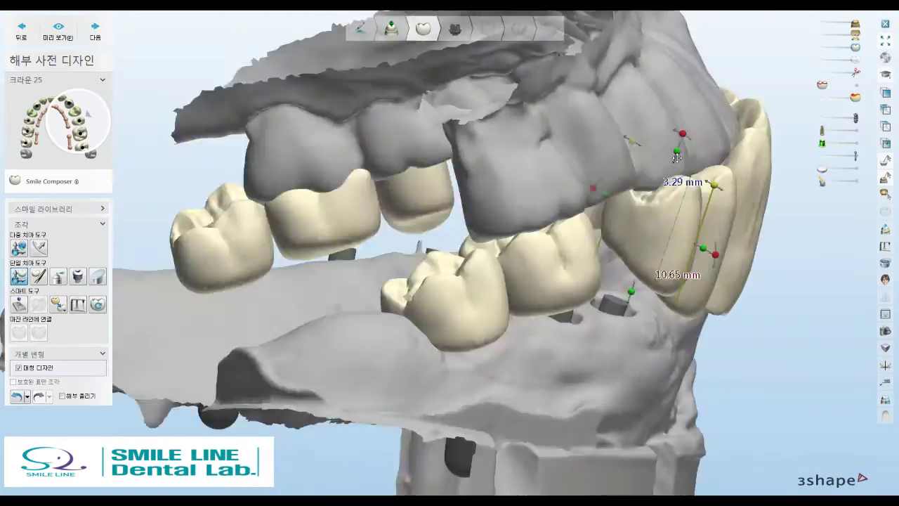
{"action": "mouse_move", "coordinate": [665, 129]}
{"action": "right_mouse_down"}
{"action": "mouse_move", "coordinate": [579, 297]}
{"action": "mouse_move", "coordinate": [440, 107]}
{"action": "mouse_move", "coordinate": [415, 223]}
{"action": "right_mouse_up"}
{"action": "scroll", "coordinate": [412, 225], "scroll_direction": "up", "scroll_amount": 5}
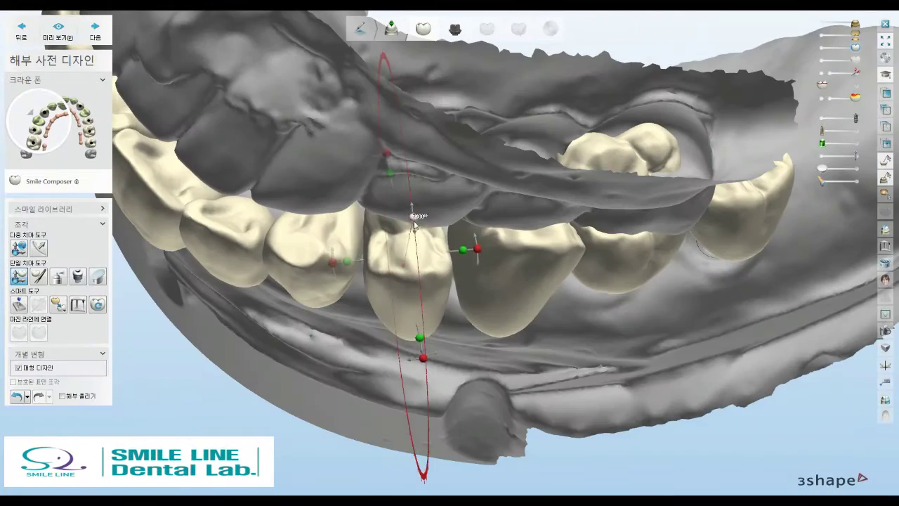
{"action": "mouse_move", "coordinate": [526, 238]}
{"action": "right_mouse_down"}
{"action": "mouse_move", "coordinate": [516, 87]}
{"action": "mouse_move", "coordinate": [484, 204]}
{"action": "mouse_move", "coordinate": [464, 211]}
{"action": "mouse_move", "coordinate": [432, 105]}
{"action": "mouse_move", "coordinate": [401, 145]}
{"action": "mouse_move", "coordinate": [417, 204]}
{"action": "mouse_move", "coordinate": [390, 218]}
{"action": "mouse_move", "coordinate": [378, 341]}
{"action": "mouse_move", "coordinate": [383, 294]}
{"action": "mouse_move", "coordinate": [492, 295]}
{"action": "mouse_move", "coordinate": [492, 251]}
{"action": "mouse_move", "coordinate": [534, 210]}
{"action": "mouse_move", "coordinate": [568, 198]}
{"action": "mouse_move", "coordinate": [489, 102]}
{"action": "right_mouse_up"}
Check crowns 16 and 17, verifying molar 17's clearance to the upper jaw
{"action": "left_click", "coordinate": [502, 139]}
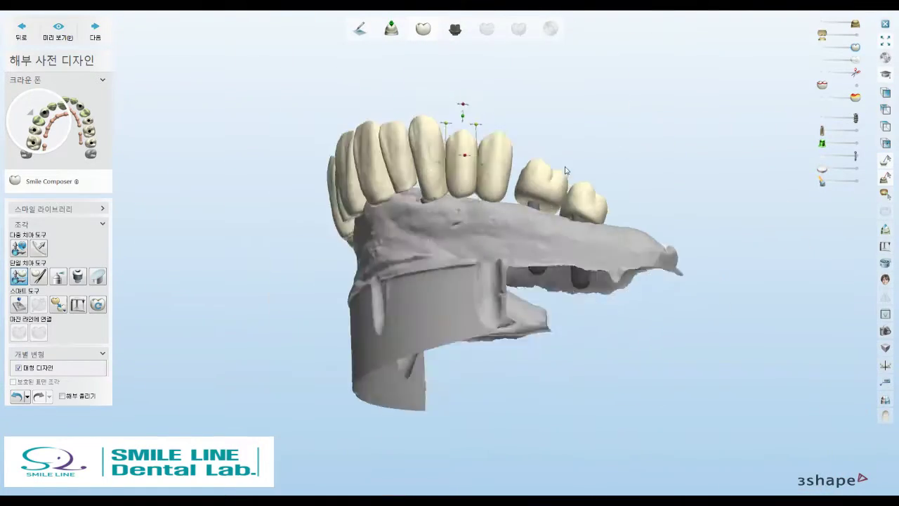
{"action": "mouse_move", "coordinate": [522, 129]}
{"action": "right_mouse_down"}
{"action": "mouse_move", "coordinate": [522, 102]}
{"action": "mouse_move", "coordinate": [513, 186]}
{"action": "right_mouse_up"}
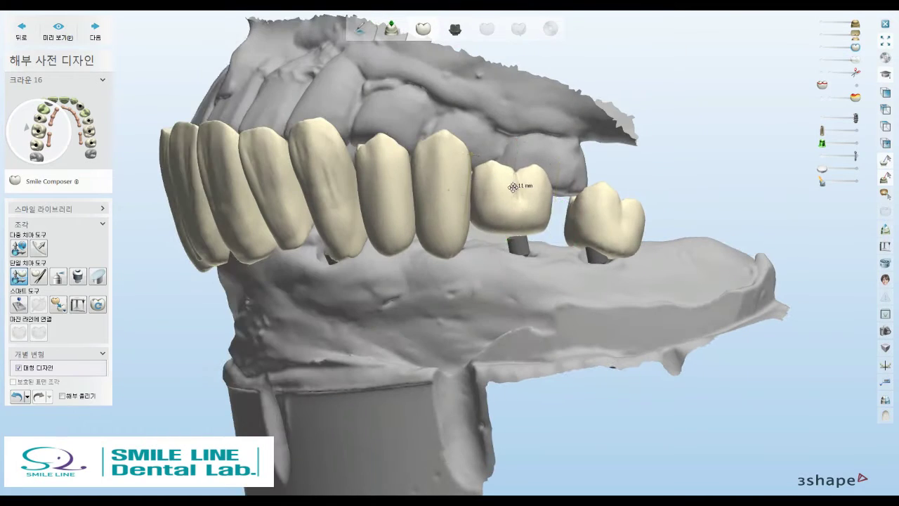
{"action": "left_click", "coordinate": [603, 218]}
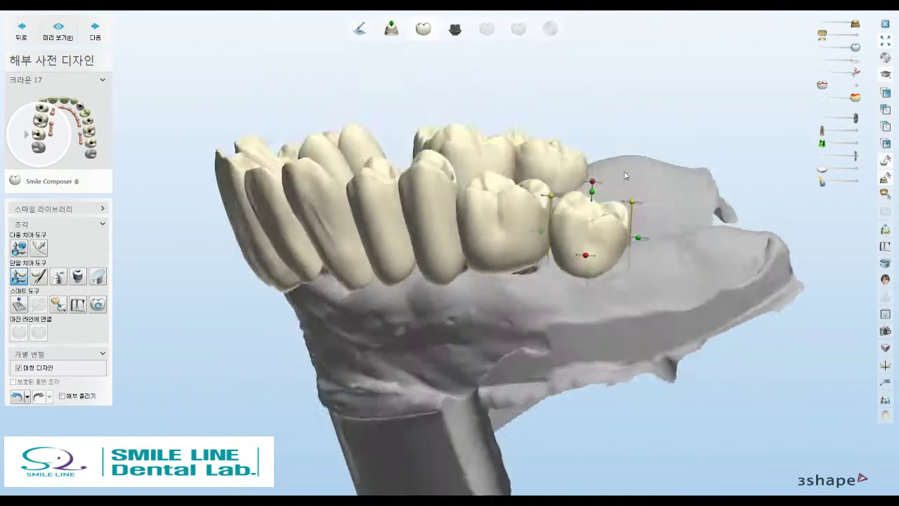
{"action": "mouse_move", "coordinate": [625, 176]}
{"action": "right_mouse_down"}
{"action": "mouse_move", "coordinate": [596, 257]}
{"action": "mouse_move", "coordinate": [582, 236]}
{"action": "mouse_move", "coordinate": [511, 197]}
{"action": "mouse_move", "coordinate": [562, 225]}
{"action": "mouse_move", "coordinate": [601, 262]}
{"action": "mouse_move", "coordinate": [544, 82]}
{"action": "mouse_move", "coordinate": [476, 75]}
{"action": "mouse_move", "coordinate": [529, 213]}
{"action": "right_mouse_up"}
{"action": "left_click", "coordinate": [597, 225]}
Check crown 26 from occlusal and underside views
{"action": "left_click", "coordinate": [528, 212]}
{"action": "mouse_move", "coordinate": [496, 256]}
{"action": "right_mouse_down"}
{"action": "mouse_move", "coordinate": [514, 191]}
{"action": "mouse_move", "coordinate": [565, 90]}
{"action": "mouse_move", "coordinate": [517, 91]}
{"action": "right_mouse_up"}
{"action": "scroll", "coordinate": [565, 89], "scroll_direction": "up", "scroll_amount": 3}
{"action": "mouse_move", "coordinate": [545, 128]}
{"action": "right_mouse_down"}
{"action": "mouse_move", "coordinate": [534, 238]}
{"action": "mouse_move", "coordinate": [590, 190]}
{"action": "mouse_move", "coordinate": [580, 193]}
{"action": "mouse_move", "coordinate": [566, 165]}
{"action": "right_mouse_up"}
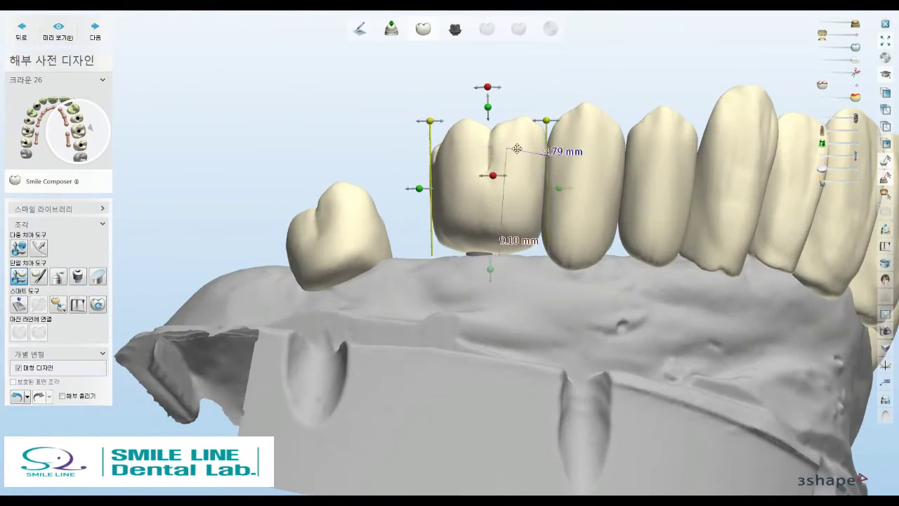
{"action": "mouse_move", "coordinate": [517, 149]}
{"action": "right_mouse_down"}
{"action": "mouse_move", "coordinate": [410, 236]}
{"action": "mouse_move", "coordinate": [490, 281]}
{"action": "right_mouse_up"}
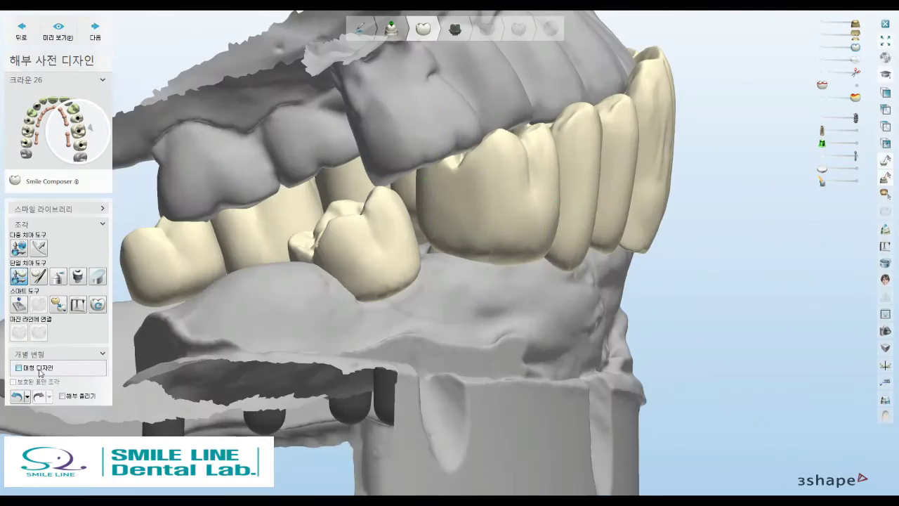
Select crown 27 and review the whole arch from front and occlusal views
{"action": "mouse_move", "coordinate": [351, 281]}
{"action": "right_mouse_down"}
{"action": "mouse_move", "coordinate": [645, 167]}
{"action": "mouse_move", "coordinate": [299, 151]}
{"action": "right_mouse_up"}
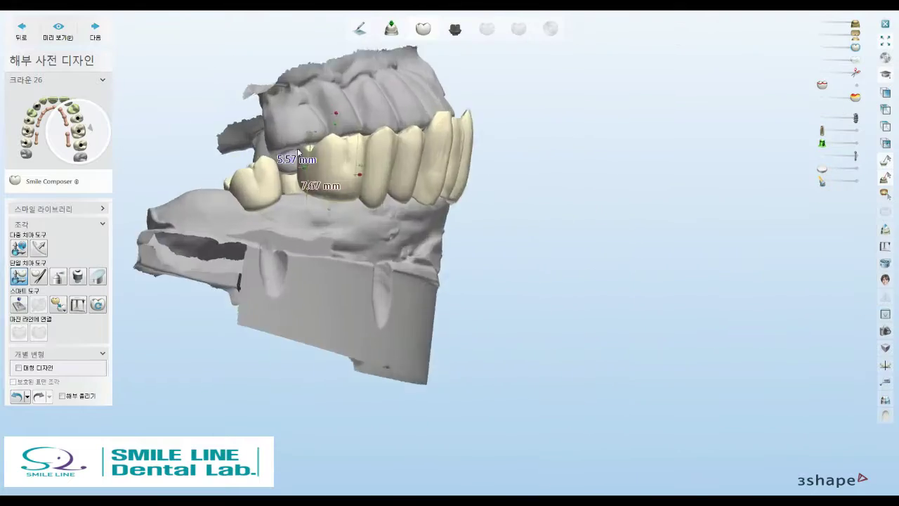
{"action": "left_click", "coordinate": [298, 152]}
{"action": "mouse_move", "coordinate": [306, 195]}
{"action": "right_mouse_down"}
{"action": "mouse_move", "coordinate": [404, 187]}
{"action": "mouse_move", "coordinate": [355, 241]}
{"action": "right_mouse_up"}
{"action": "scroll", "coordinate": [335, 257], "scroll_direction": "down", "scroll_amount": 5}
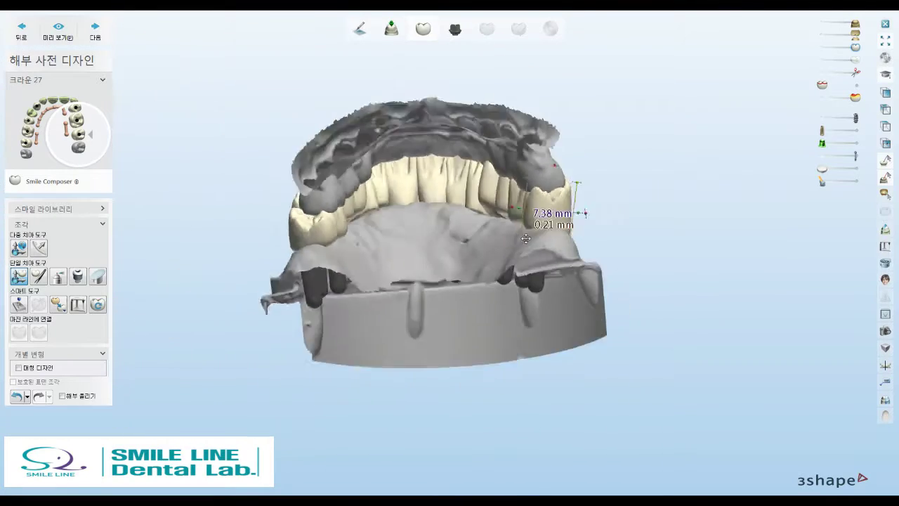
{"action": "mouse_move", "coordinate": [385, 206]}
{"action": "right_mouse_down"}
{"action": "mouse_move", "coordinate": [509, 310]}
{"action": "mouse_move", "coordinate": [522, 297]}
{"action": "mouse_move", "coordinate": [496, 185]}
{"action": "right_mouse_up"}
{"action": "scroll", "coordinate": [504, 266], "scroll_direction": "up", "scroll_amount": 3}
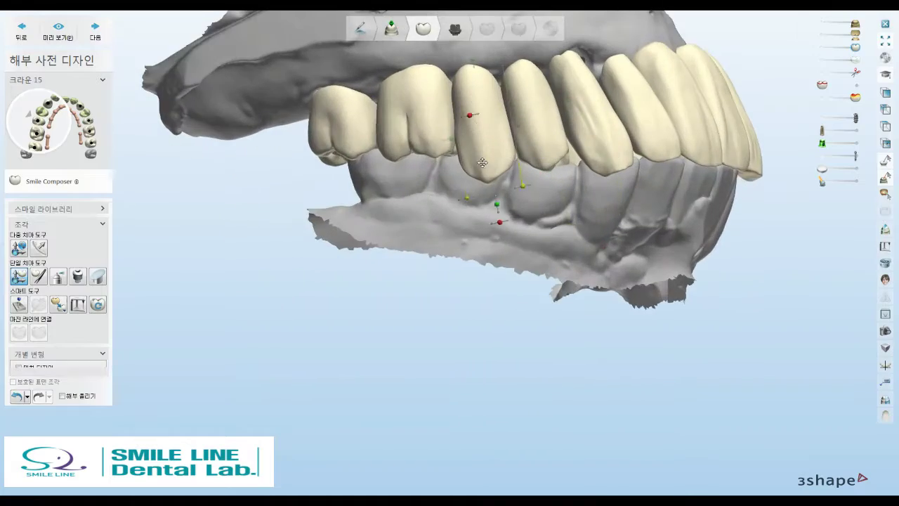
{"action": "scroll", "coordinate": [496, 185], "scroll_direction": "up", "scroll_amount": 3}
{"action": "scroll", "coordinate": [545, 177], "scroll_direction": "down", "scroll_amount": 3}
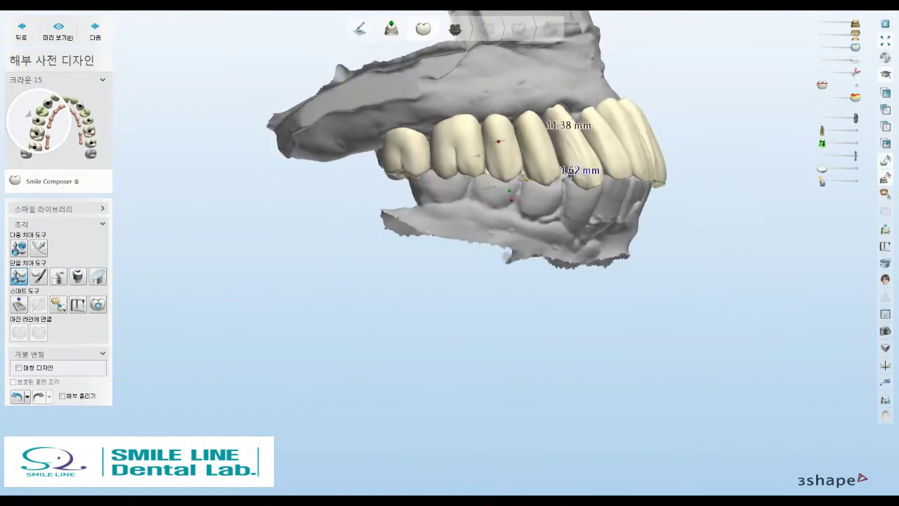
{"action": "mouse_move", "coordinate": [545, 178]}
{"action": "right_mouse_down"}
{"action": "mouse_move", "coordinate": [498, 158]}
{"action": "mouse_move", "coordinate": [612, 61]}
{"action": "right_mouse_up"}
{"action": "scroll", "coordinate": [494, 153], "scroll_direction": "up", "scroll_amount": 3}
Sculpt crown 13's surface with Individual morphing, then review the upper arch
{"action": "left_click", "coordinate": [494, 153]}
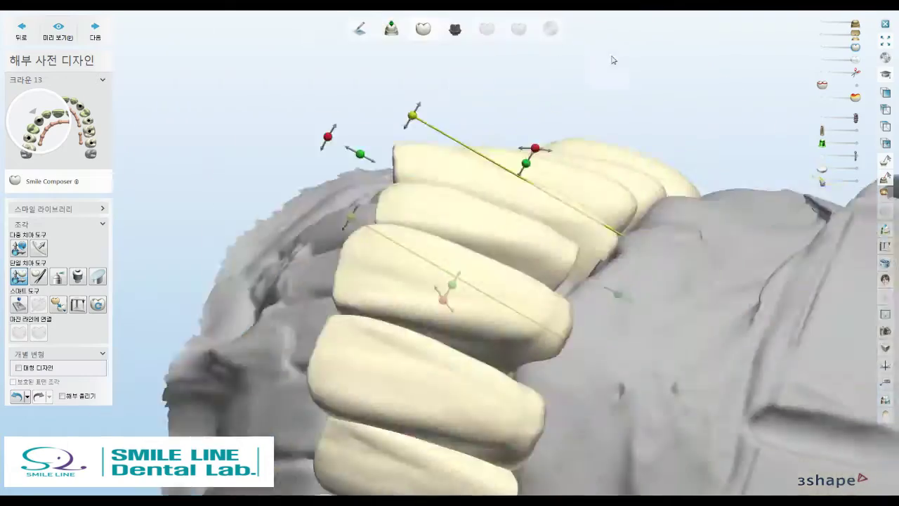
{"action": "left_click", "coordinate": [39, 276]}
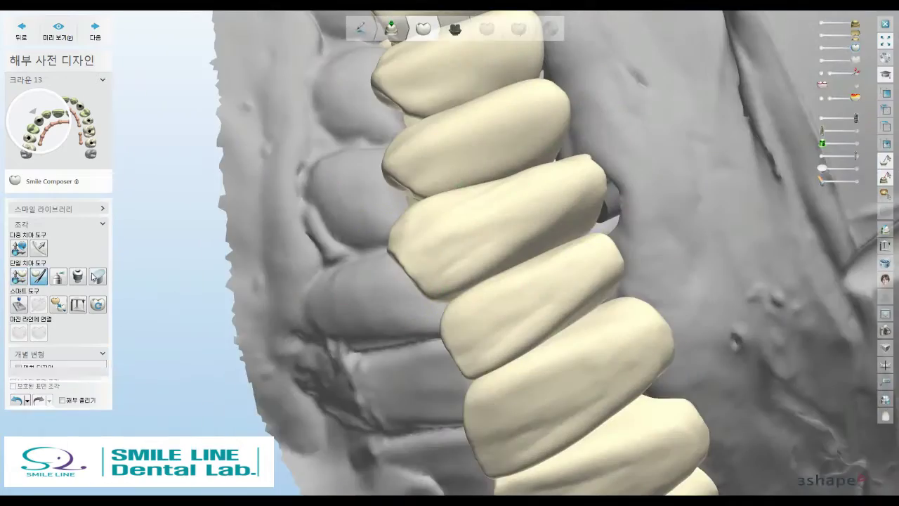
{"action": "scroll", "coordinate": [574, 232], "scroll_direction": "up", "scroll_amount": 3}
{"action": "scroll", "coordinate": [574, 233], "scroll_direction": "up", "scroll_amount": 2}
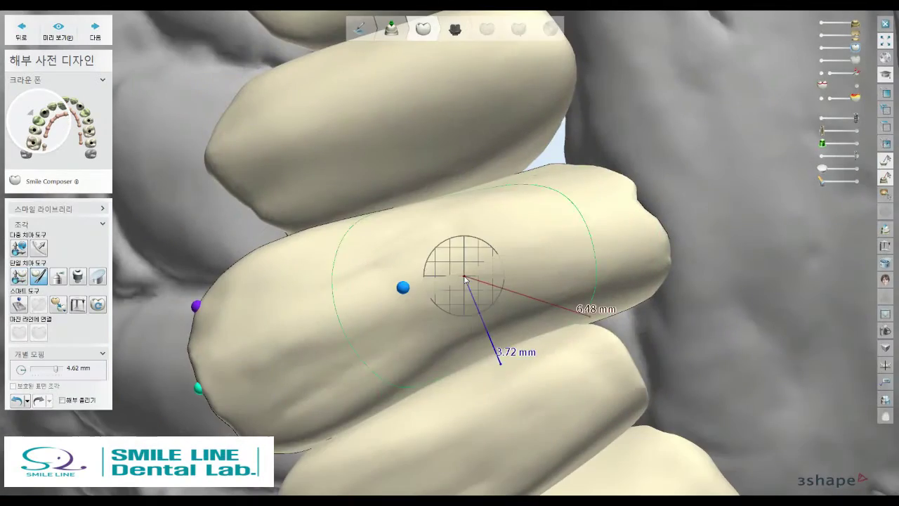
{"action": "mouse_move", "coordinate": [474, 293]}
{"action": "right_mouse_down"}
{"action": "mouse_move", "coordinate": [647, 239]}
{"action": "mouse_move", "coordinate": [551, 316]}
{"action": "right_mouse_up"}
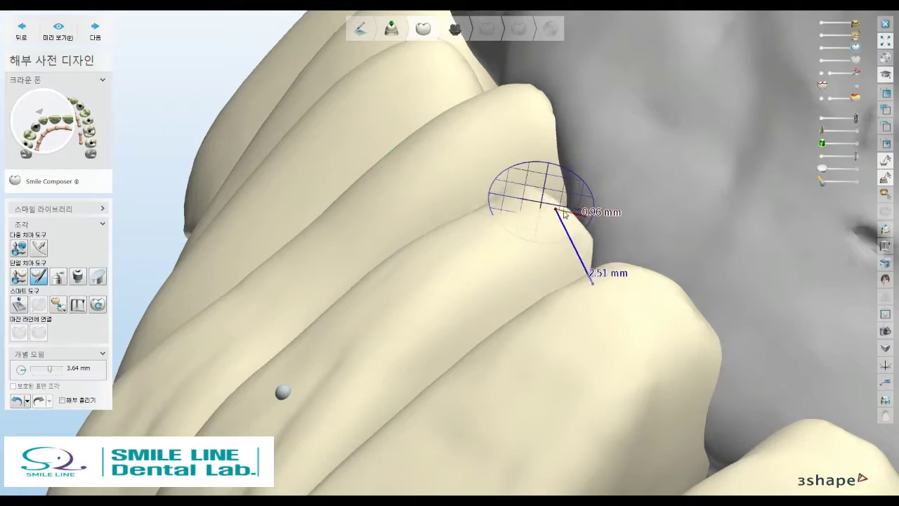
{"action": "mouse_move", "coordinate": [532, 190]}
{"action": "right_mouse_down"}
{"action": "mouse_move", "coordinate": [577, 116]}
{"action": "mouse_move", "coordinate": [490, 257]}
{"action": "mouse_move", "coordinate": [431, 255]}
{"action": "mouse_move", "coordinate": [393, 165]}
{"action": "mouse_move", "coordinate": [374, 165]}
{"action": "mouse_move", "coordinate": [560, 111]}
{"action": "mouse_move", "coordinate": [553, 149]}
{"action": "mouse_move", "coordinate": [564, 104]}
{"action": "mouse_move", "coordinate": [438, 126]}
{"action": "mouse_move", "coordinate": [467, 116]}
{"action": "mouse_move", "coordinate": [457, 137]}
{"action": "mouse_move", "coordinate": [555, 151]}
{"action": "mouse_move", "coordinate": [520, 141]}
{"action": "mouse_move", "coordinate": [506, 204]}
{"action": "mouse_move", "coordinate": [420, 119]}
{"action": "mouse_move", "coordinate": [374, 126]}
{"action": "mouse_move", "coordinate": [422, 133]}
{"action": "mouse_move", "coordinate": [546, 206]}
{"action": "mouse_move", "coordinate": [626, 276]}
{"action": "mouse_move", "coordinate": [604, 287]}
{"action": "mouse_move", "coordinate": [456, 200]}
{"action": "mouse_move", "coordinate": [411, 253]}
{"action": "right_mouse_up"}
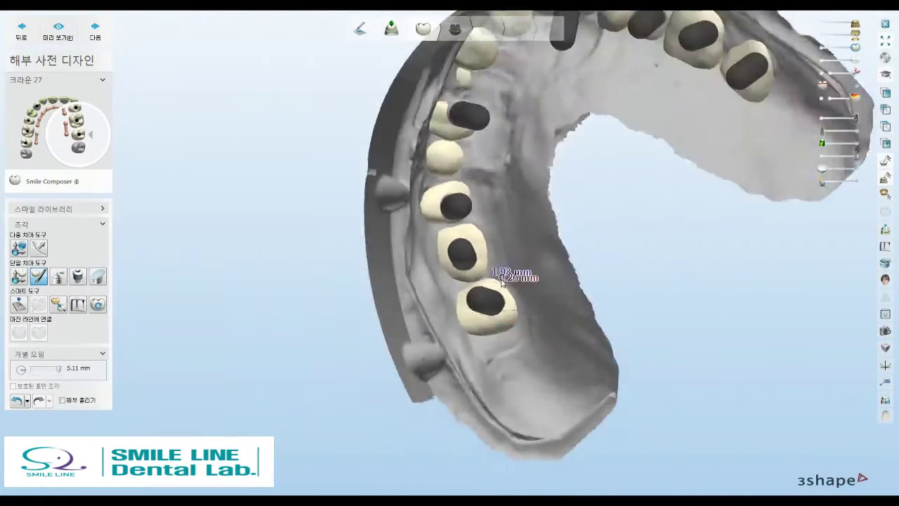
{"action": "mouse_move", "coordinate": [653, 216]}
{"action": "right_mouse_down"}
{"action": "mouse_move", "coordinate": [582, 155]}
{"action": "mouse_move", "coordinate": [492, 210]}
{"action": "mouse_move", "coordinate": [588, 150]}
{"action": "mouse_move", "coordinate": [592, 169]}
{"action": "right_mouse_up"}
{"action": "scroll", "coordinate": [482, 215], "scroll_direction": "up", "scroll_amount": 3}
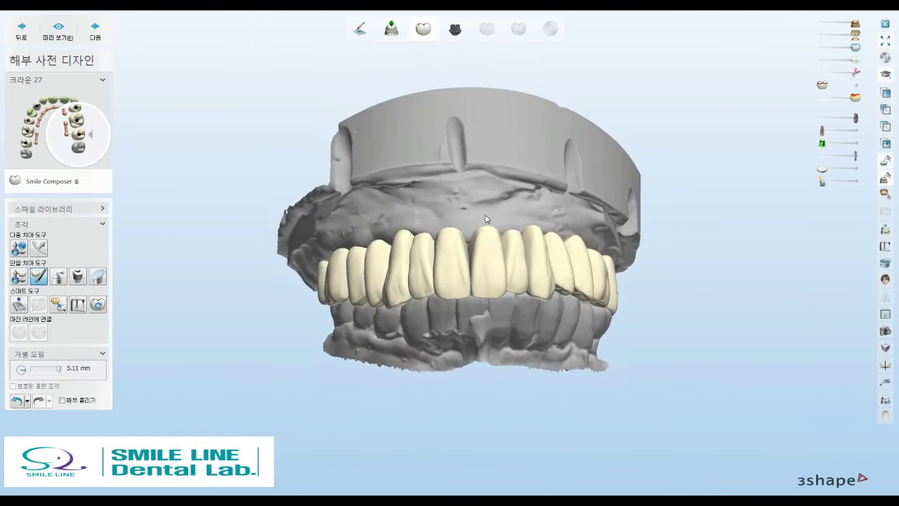
{"action": "scroll", "coordinate": [483, 216], "scroll_direction": "up", "scroll_amount": 2}
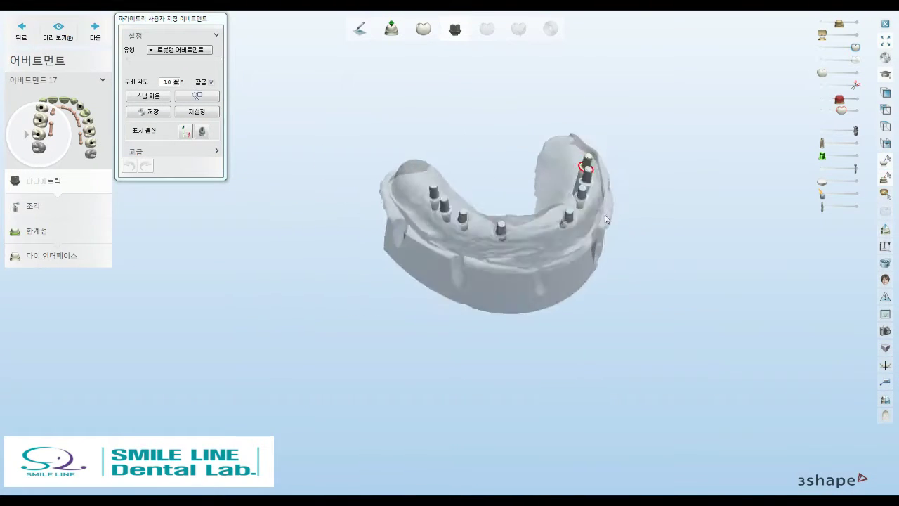
Select abutment 16, hide the upper scan with the implant arch opaque, and pick abutment 17
{"action": "mouse_move", "coordinate": [605, 219]}
{"action": "right_mouse_down"}
{"action": "mouse_move", "coordinate": [541, 177]}
{"action": "mouse_move", "coordinate": [686, 111]}
{"action": "mouse_move", "coordinate": [600, 218]}
{"action": "mouse_move", "coordinate": [614, 222]}
{"action": "right_mouse_up"}
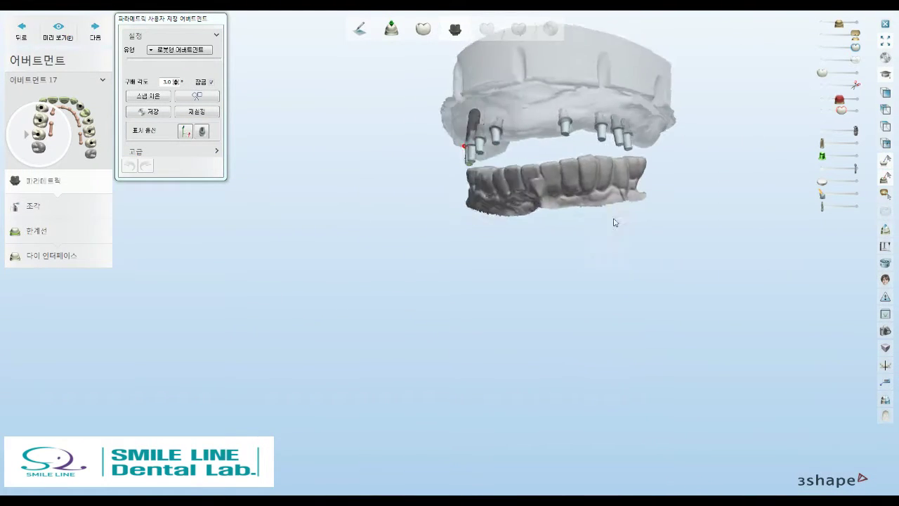
{"action": "scroll", "coordinate": [614, 222], "scroll_direction": "up", "scroll_amount": 3}
{"action": "mouse_move", "coordinate": [524, 144]}
{"action": "right_mouse_down"}
{"action": "mouse_move", "coordinate": [629, 126]}
{"action": "mouse_move", "coordinate": [527, 199]}
{"action": "mouse_move", "coordinate": [450, 183]}
{"action": "right_mouse_up"}
{"action": "left_click", "coordinate": [202, 131]}
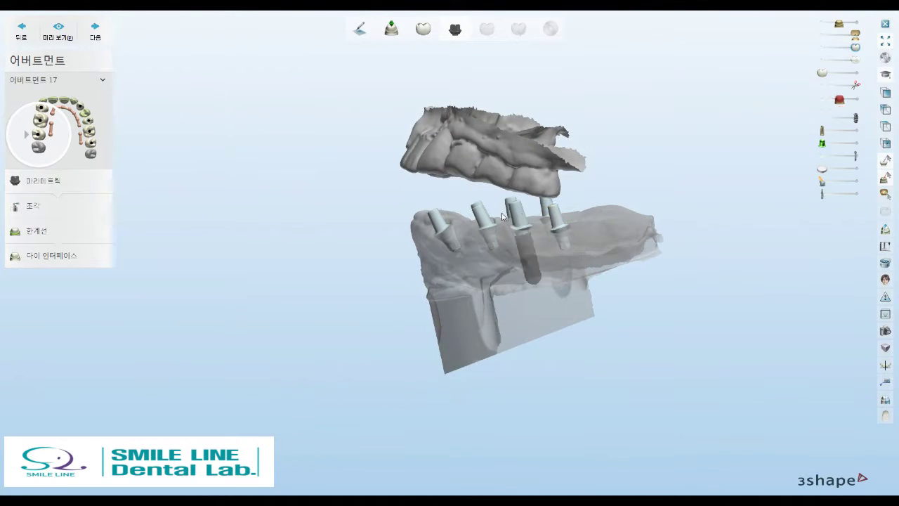
{"action": "left_click", "coordinate": [210, 143]}
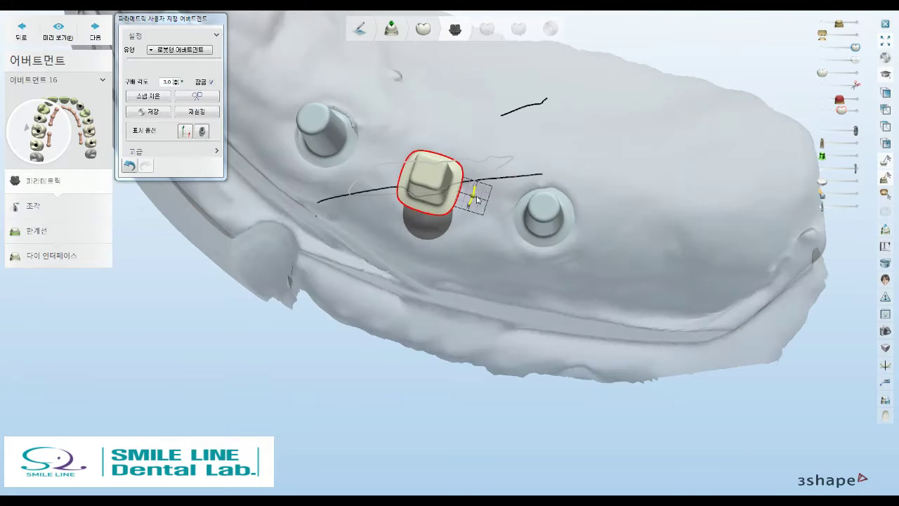
{"action": "left_click", "coordinate": [562, 220]}
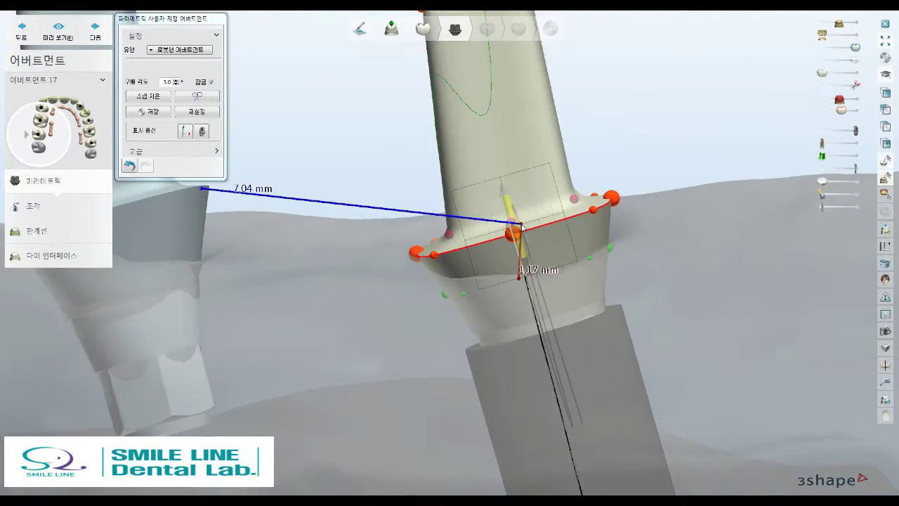
Lower and shift abutment 17's margin to reshape its emergence profile, then tilt its insertion axis
{"action": "left_click_drag", "start_coordinate": [522, 227], "coordinate": [445, 270]}
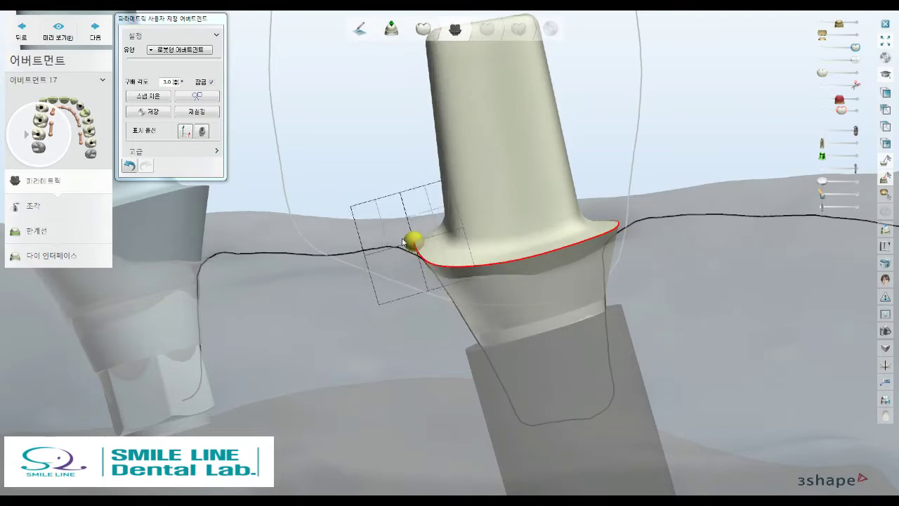
{"action": "left_click_drag", "start_coordinate": [404, 241], "coordinate": [369, 246]}
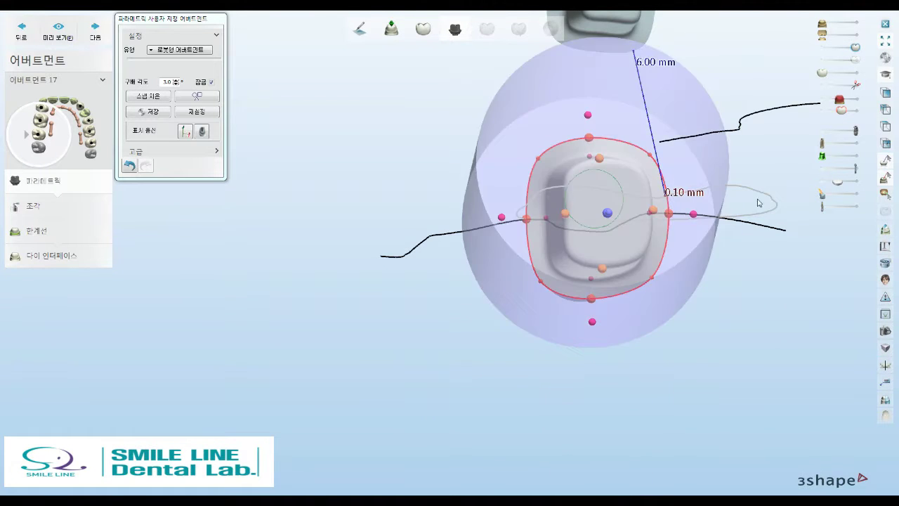
{"action": "scroll", "coordinate": [659, 276], "scroll_direction": "up", "scroll_amount": 2}
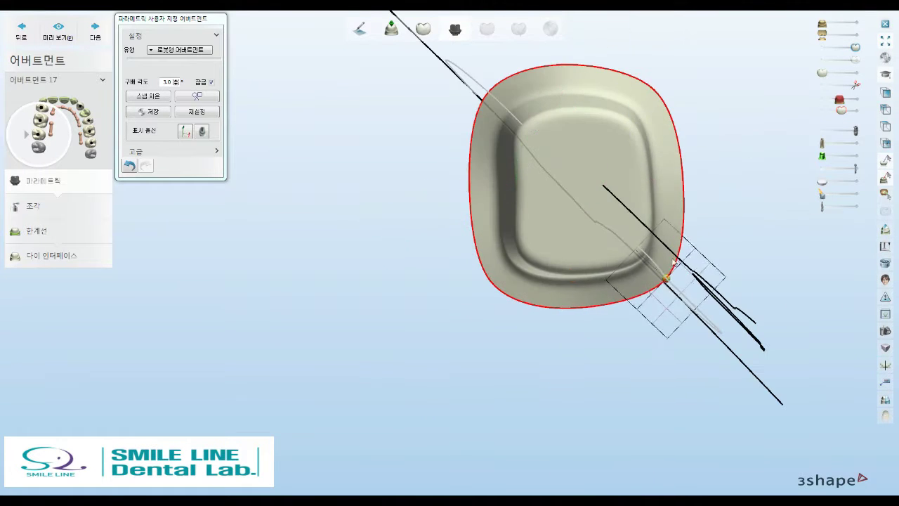
{"action": "left_click_drag", "start_coordinate": [653, 90], "coordinate": [659, 82]}
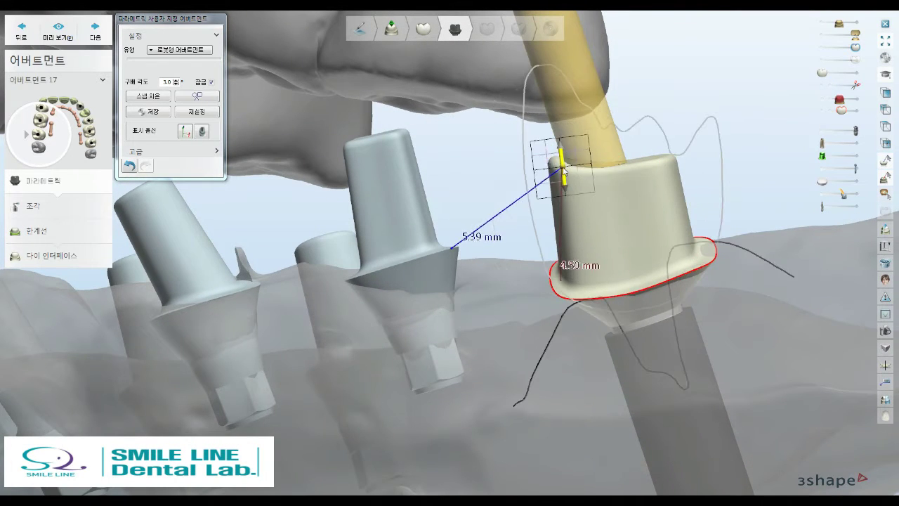
Pick abutment 17's top-right control point and inspect its margin from above and the side
{"action": "left_click", "coordinate": [672, 153]}
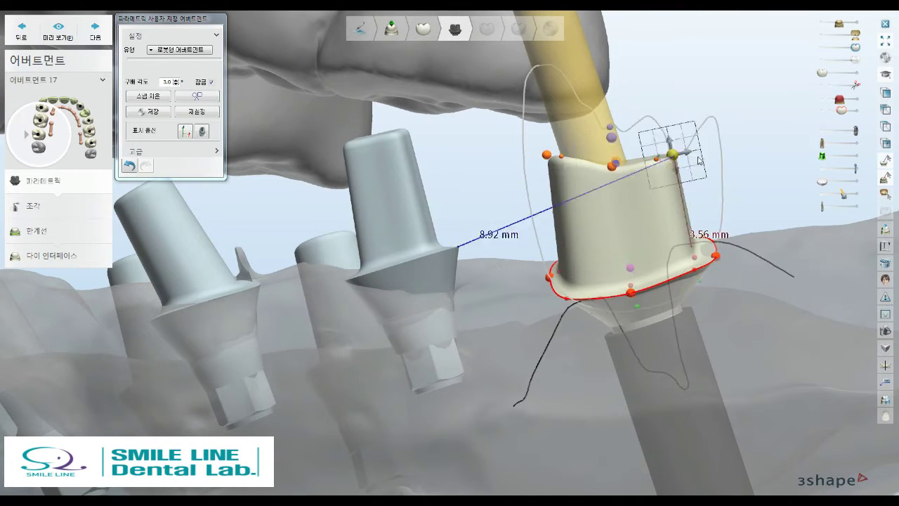
{"action": "right_click_drag", "start_coordinate": [659, 162], "coordinate": [590, 164]}
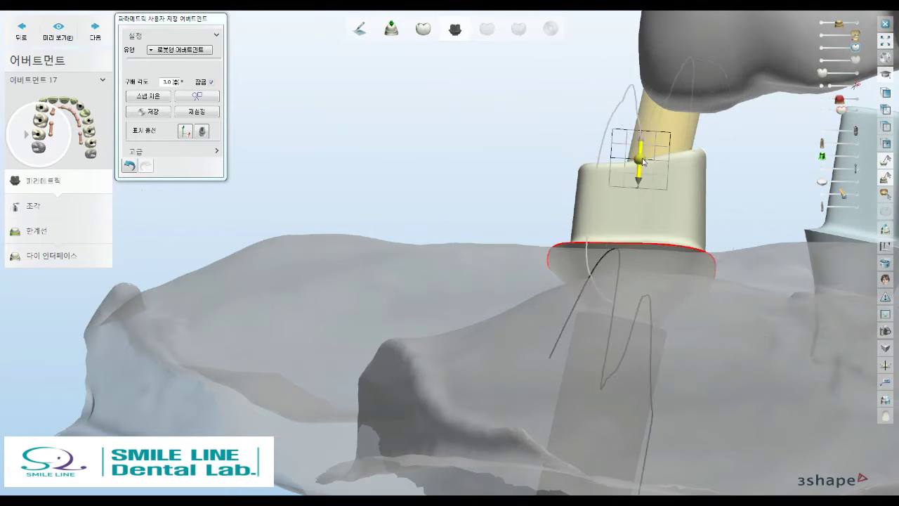
{"action": "right_click_drag", "start_coordinate": [642, 161], "coordinate": [581, 161]}
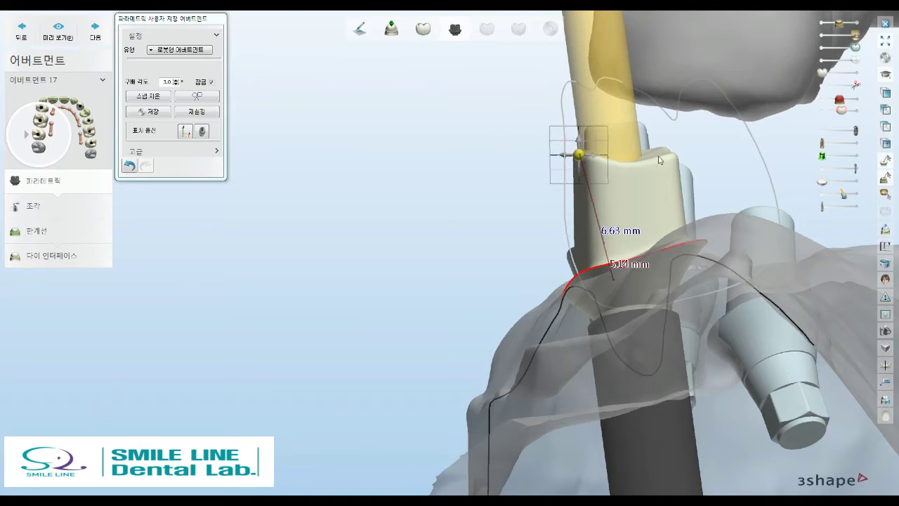
{"action": "right_click_drag", "start_coordinate": [659, 160], "coordinate": [685, 226]}
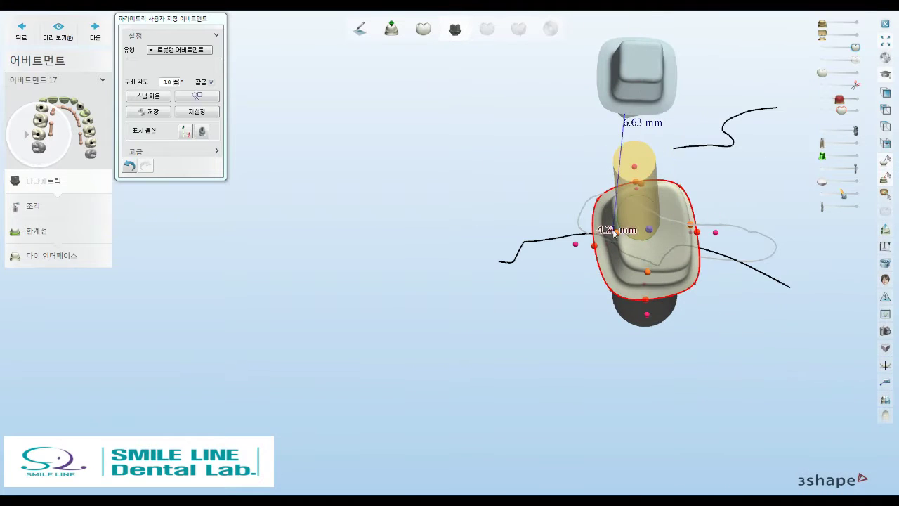
{"action": "scroll", "coordinate": [660, 211], "scroll_direction": "up", "scroll_amount": 3}
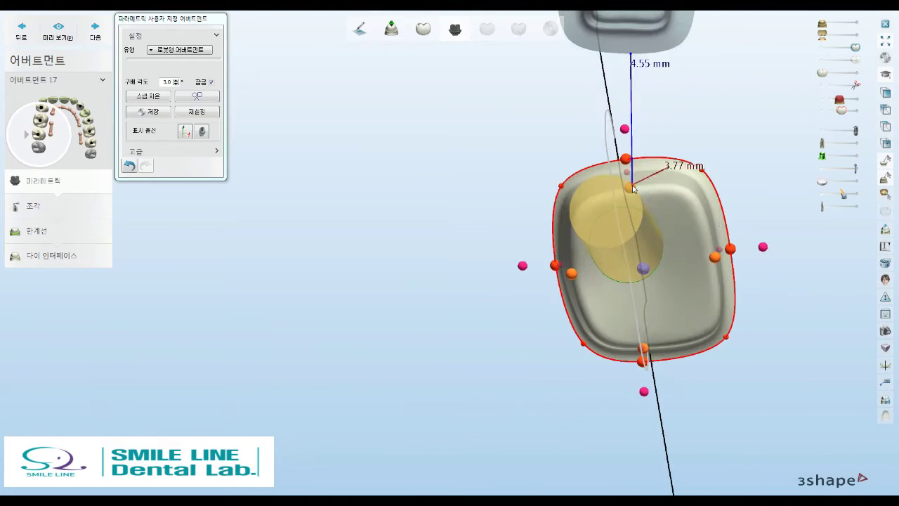
{"action": "right_click_drag", "start_coordinate": [664, 202], "coordinate": [716, 257]}
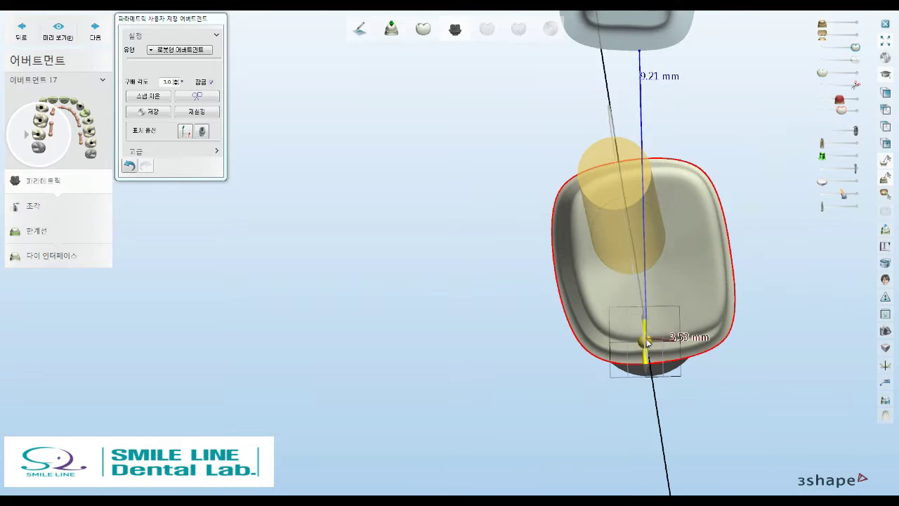
{"action": "right_click_drag", "start_coordinate": [645, 341], "coordinate": [632, 225]}
{"action": "scroll", "coordinate": [630, 215], "scroll_direction": "up", "scroll_amount": 3}
{"action": "scroll", "coordinate": [630, 215], "scroll_direction": "up", "scroll_amount": 3}
{"action": "scroll", "coordinate": [630, 215], "scroll_direction": "up", "scroll_amount": 3}
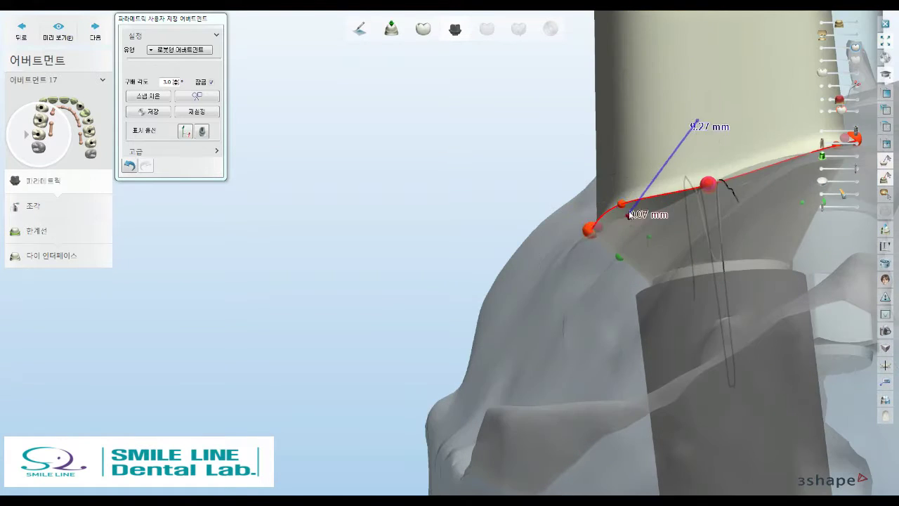
Check abutment 17's margin line from several sides, including beside the neighbouring implant
{"action": "mouse_move", "coordinate": [625, 228]}
{"action": "right_mouse_down"}
{"action": "mouse_move", "coordinate": [731, 181]}
{"action": "mouse_move", "coordinate": [473, 225]}
{"action": "right_mouse_up"}
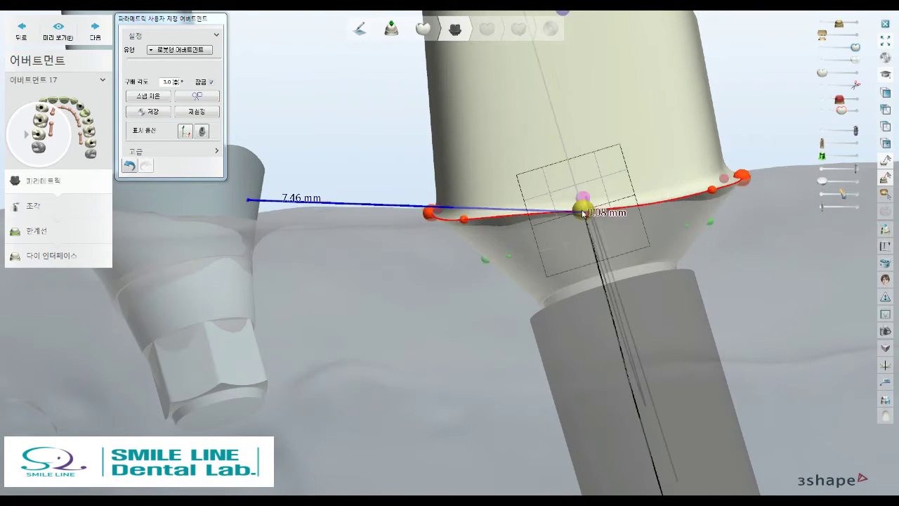
{"action": "right_click_drag", "start_coordinate": [636, 224], "coordinate": [526, 234]}
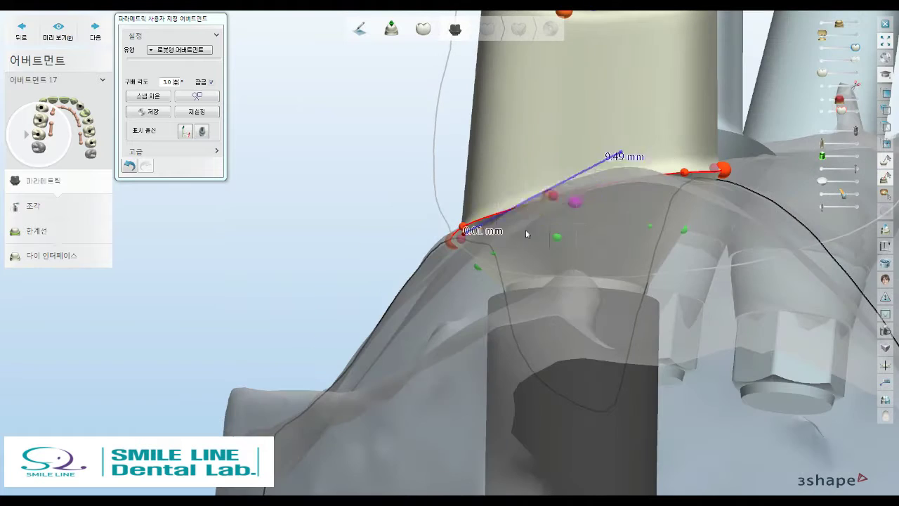
{"action": "mouse_move", "coordinate": [649, 223]}
{"action": "right_mouse_down"}
{"action": "mouse_move", "coordinate": [727, 170]}
{"action": "mouse_move", "coordinate": [687, 226]}
{"action": "right_mouse_up"}
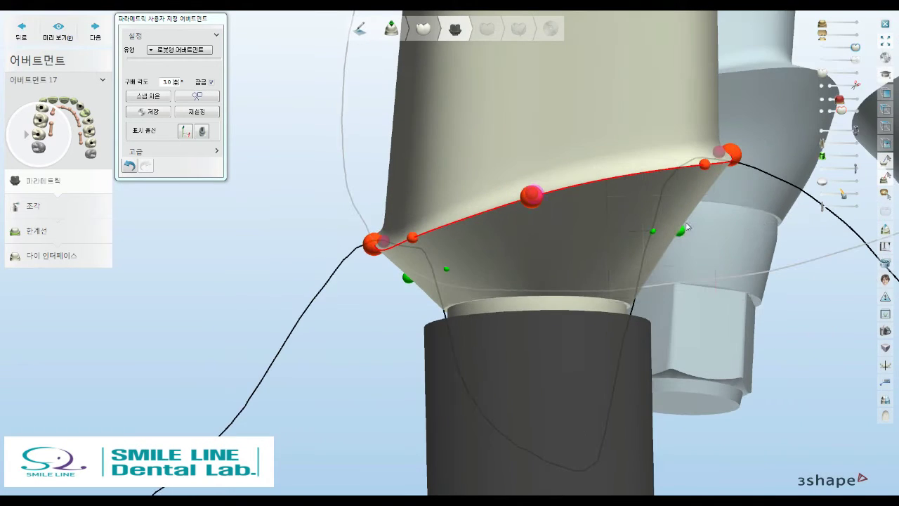
{"action": "mouse_move", "coordinate": [673, 191]}
{"action": "right_mouse_down"}
{"action": "mouse_move", "coordinate": [700, 208]}
{"action": "mouse_move", "coordinate": [659, 174]}
{"action": "right_mouse_up"}
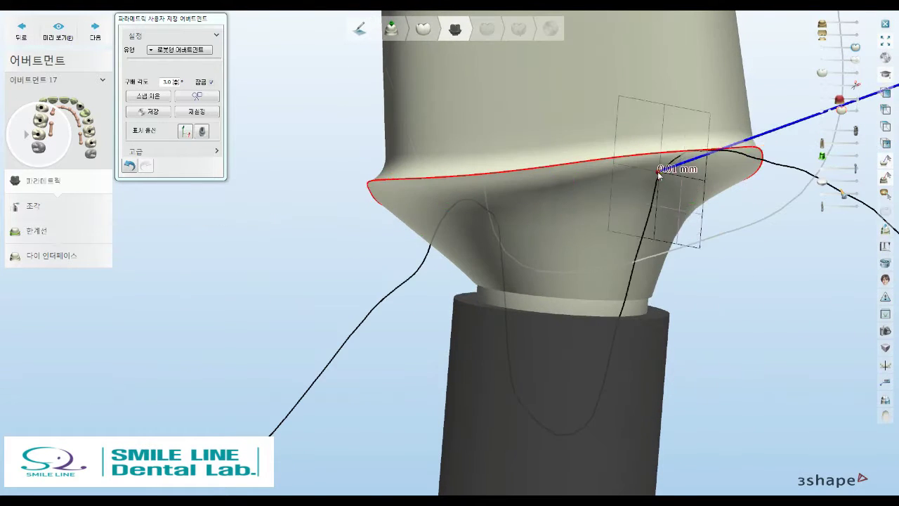
{"action": "mouse_move", "coordinate": [712, 167]}
{"action": "right_mouse_down"}
{"action": "mouse_move", "coordinate": [767, 129]}
{"action": "mouse_move", "coordinate": [718, 129]}
{"action": "mouse_move", "coordinate": [734, 135]}
{"action": "right_mouse_up"}
{"action": "mouse_move", "coordinate": [512, 219]}
{"action": "right_mouse_down"}
{"action": "mouse_move", "coordinate": [713, 220]}
{"action": "mouse_move", "coordinate": [687, 185]}
{"action": "mouse_move", "coordinate": [678, 141]}
{"action": "mouse_move", "coordinate": [501, 186]}
{"action": "mouse_move", "coordinate": [633, 175]}
{"action": "mouse_move", "coordinate": [677, 193]}
{"action": "right_mouse_up"}
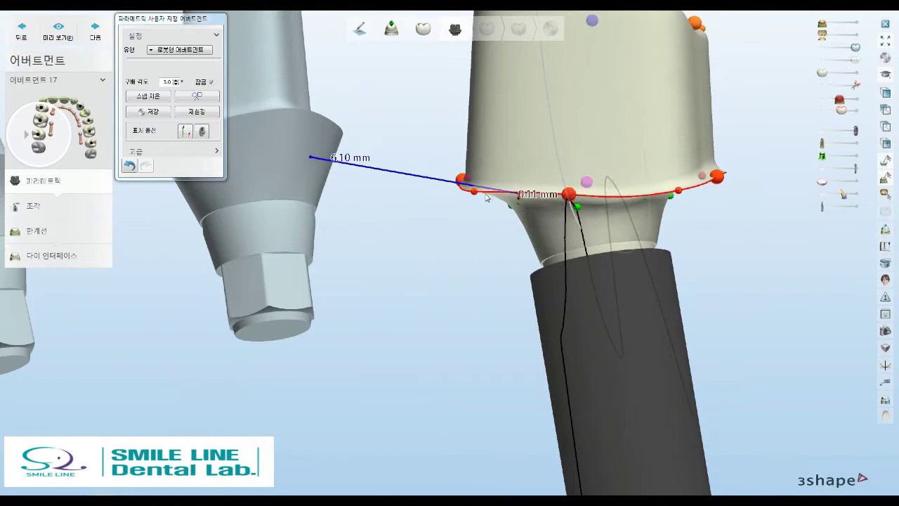
{"action": "mouse_move", "coordinate": [475, 189]}
{"action": "right_mouse_down"}
{"action": "mouse_move", "coordinate": [436, 177]}
{"action": "mouse_move", "coordinate": [566, 194]}
{"action": "mouse_move", "coordinate": [715, 183]}
{"action": "mouse_move", "coordinate": [694, 198]}
{"action": "mouse_move", "coordinate": [682, 161]}
{"action": "mouse_move", "coordinate": [655, 143]}
{"action": "mouse_move", "coordinate": [743, 129]}
{"action": "right_mouse_up"}
{"action": "scroll", "coordinate": [716, 137], "scroll_direction": "up", "scroll_amount": 3}
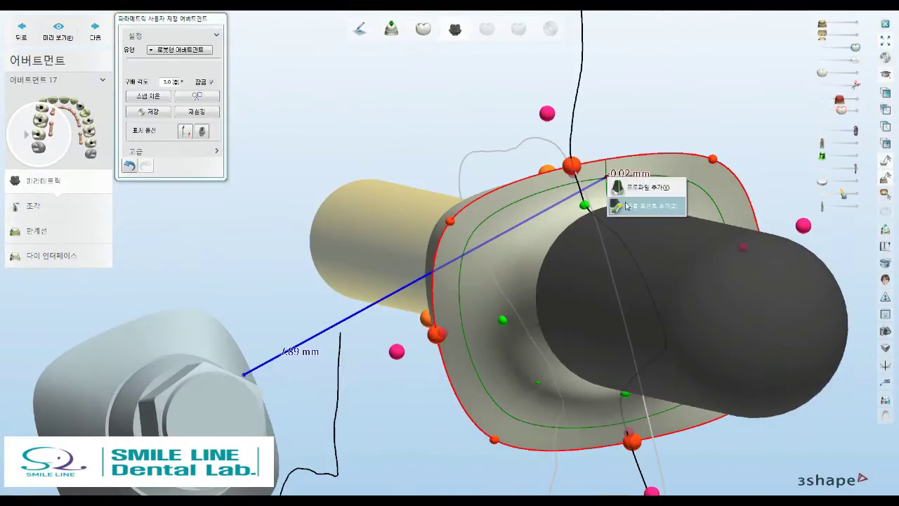
Drag abutment 17's margin handle to reshape the emergence-profile flare, checking it against the gum scan
{"action": "right_click_drag", "start_coordinate": [628, 205], "coordinate": [720, 239]}
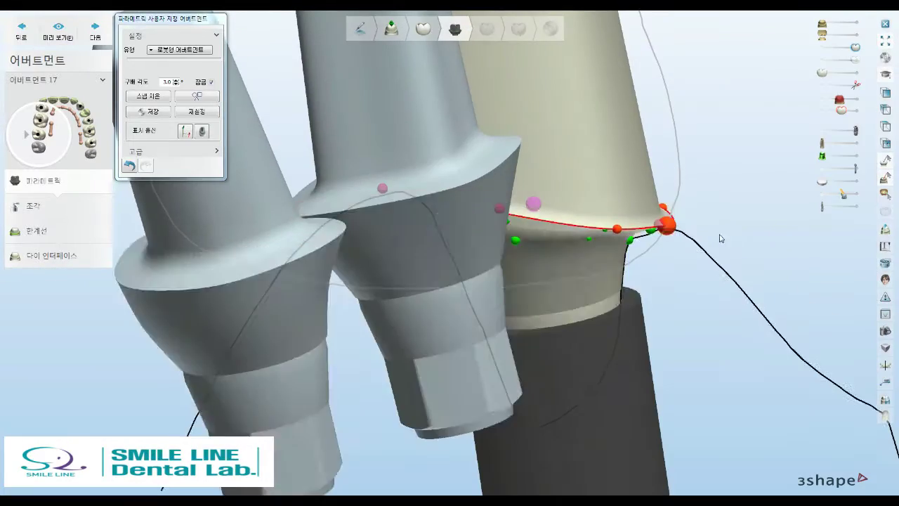
{"action": "scroll", "coordinate": [671, 209], "scroll_direction": "up", "scroll_amount": 2}
{"action": "scroll", "coordinate": [639, 213], "scroll_direction": "up", "scroll_amount": 3}
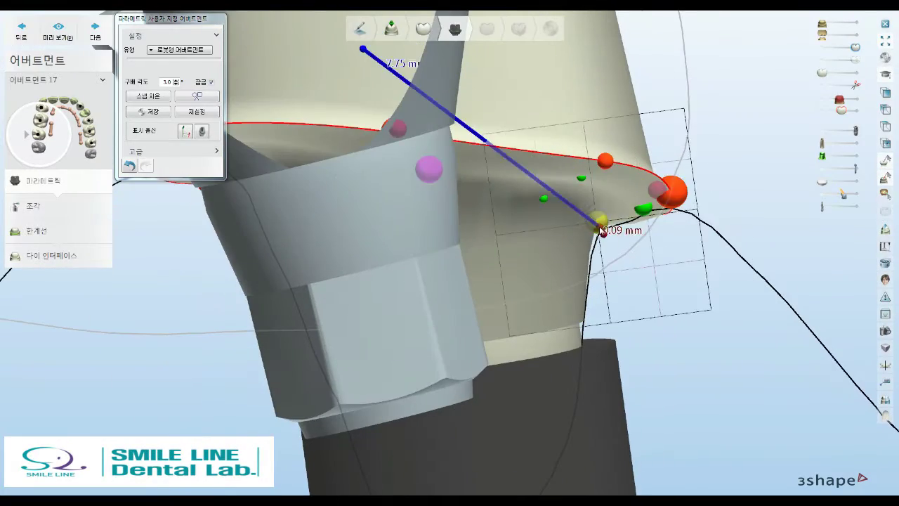
{"action": "mouse_move", "coordinate": [601, 247]}
{"action": "right_mouse_down"}
{"action": "mouse_move", "coordinate": [630, 209]}
{"action": "mouse_move", "coordinate": [625, 236]}
{"action": "mouse_move", "coordinate": [452, 241]}
{"action": "mouse_move", "coordinate": [541, 231]}
{"action": "mouse_move", "coordinate": [507, 175]}
{"action": "mouse_move", "coordinate": [657, 210]}
{"action": "right_mouse_up"}
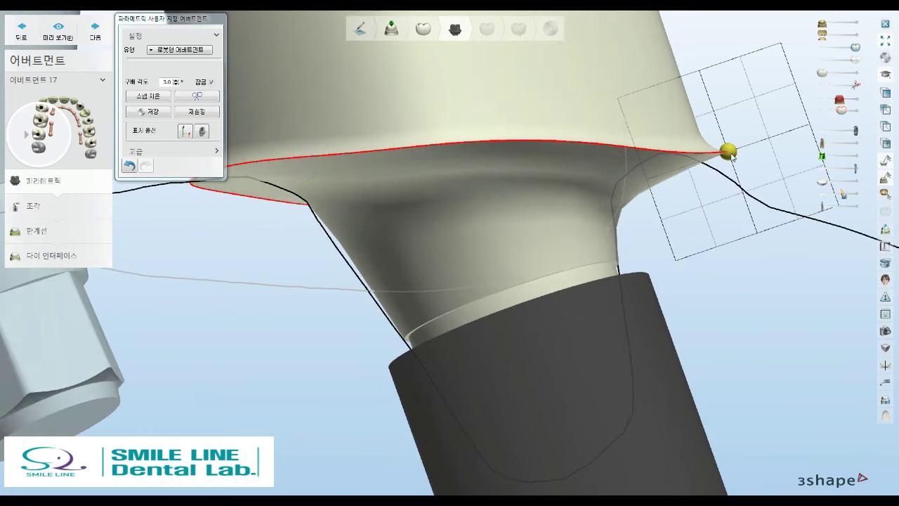
{"action": "mouse_move", "coordinate": [732, 156]}
{"action": "left_mouse_down"}
{"action": "mouse_move", "coordinate": [666, 184]}
{"action": "mouse_move", "coordinate": [700, 170]}
{"action": "left_mouse_up"}
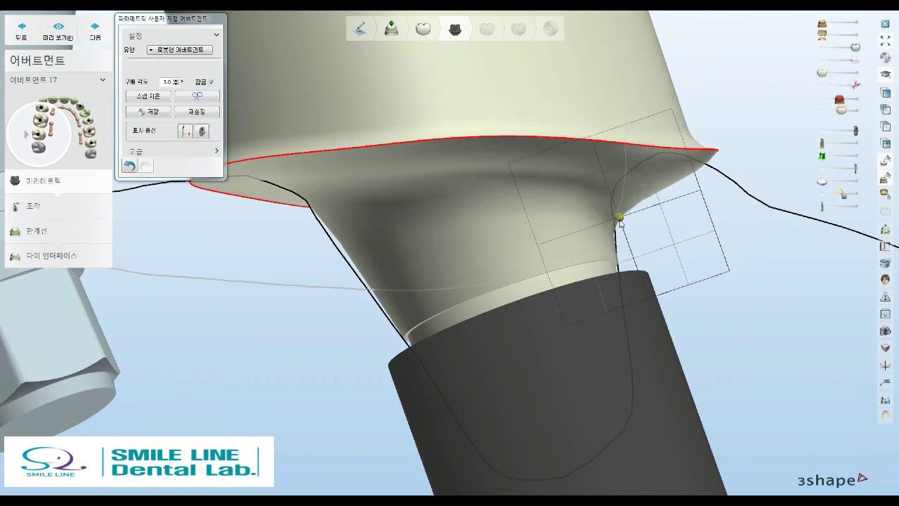
{"action": "mouse_move", "coordinate": [621, 224]}
{"action": "left_mouse_down"}
{"action": "mouse_move", "coordinate": [622, 211]}
{"action": "mouse_move", "coordinate": [679, 227]}
{"action": "mouse_move", "coordinate": [643, 176]}
{"action": "left_mouse_up"}
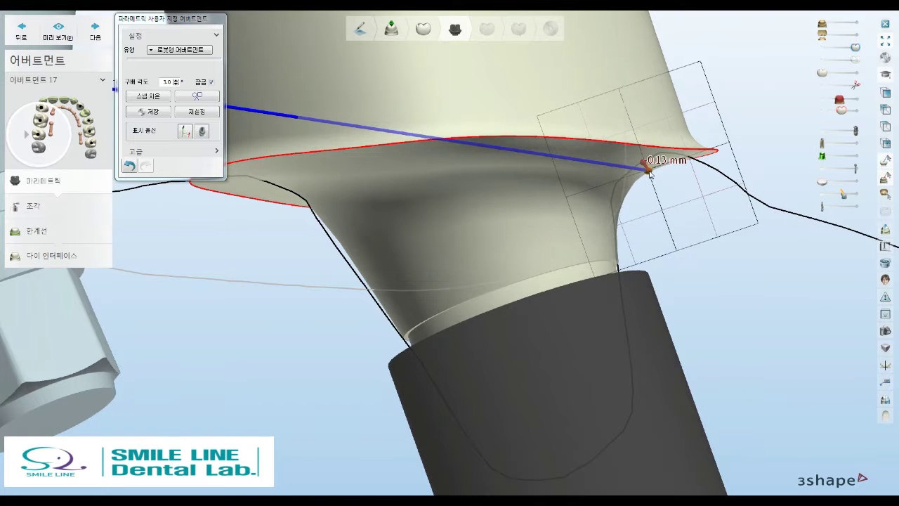
{"action": "mouse_move", "coordinate": [650, 174]}
{"action": "right_mouse_down"}
{"action": "mouse_move", "coordinate": [668, 163]}
{"action": "mouse_move", "coordinate": [604, 205]}
{"action": "mouse_move", "coordinate": [355, 235]}
{"action": "right_mouse_up"}
{"action": "mouse_move", "coordinate": [352, 199]}
{"action": "right_mouse_down"}
{"action": "mouse_move", "coordinate": [327, 157]}
{"action": "mouse_move", "coordinate": [293, 176]}
{"action": "mouse_move", "coordinate": [675, 185]}
{"action": "mouse_move", "coordinate": [577, 169]}
{"action": "mouse_move", "coordinate": [649, 173]}
{"action": "mouse_move", "coordinate": [612, 251]}
{"action": "mouse_move", "coordinate": [590, 202]}
{"action": "right_mouse_up"}
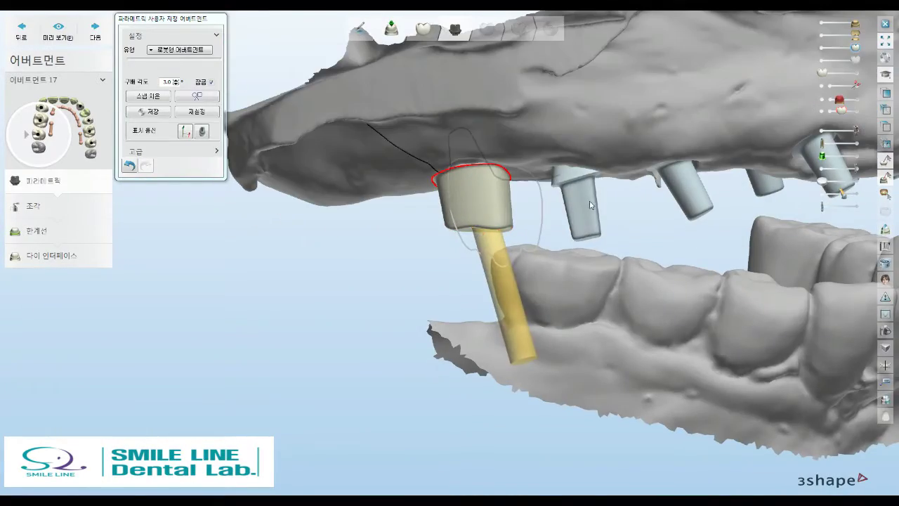
Select abutment 16 and orbit to a top-down view of it
{"action": "left_click", "coordinate": [590, 202]}
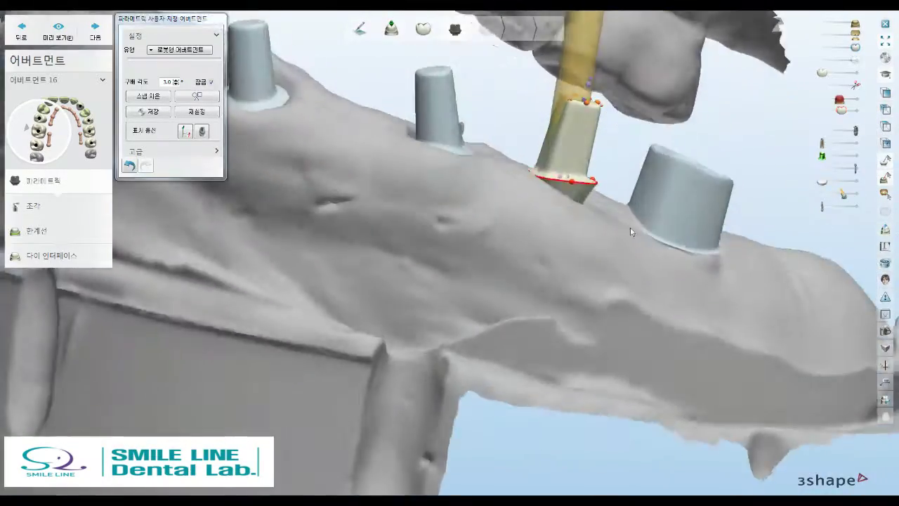
{"action": "right_click_drag", "start_coordinate": [631, 232], "coordinate": [628, 131]}
{"action": "scroll", "coordinate": [629, 131], "scroll_direction": "up", "scroll_amount": 3}
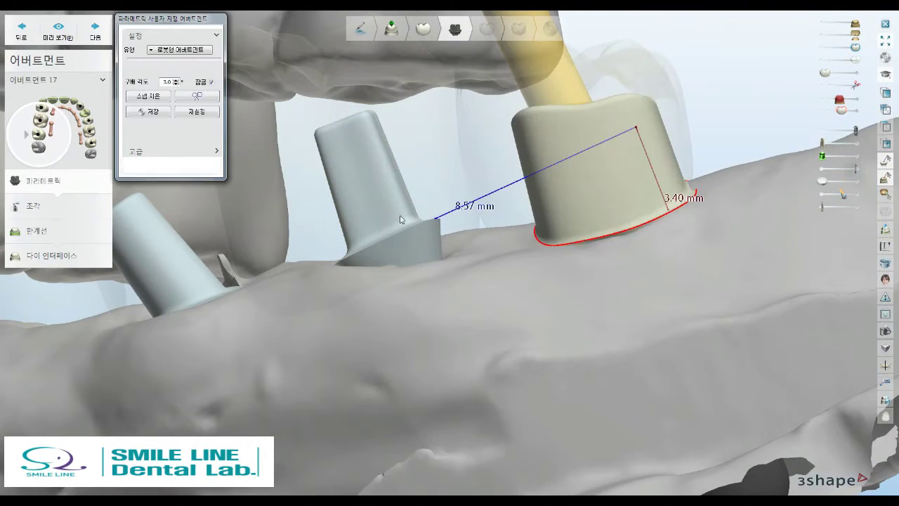
{"action": "scroll", "coordinate": [795, 111], "scroll_direction": "down", "scroll_amount": 2}
{"action": "scroll", "coordinate": [431, 214], "scroll_direction": "up", "scroll_amount": 3}
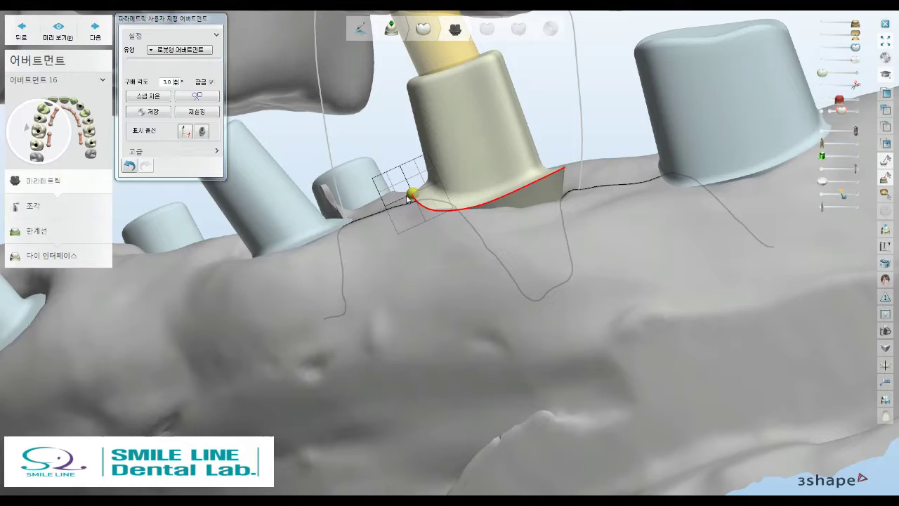
{"action": "right_click_drag", "start_coordinate": [453, 219], "coordinate": [551, 152]}
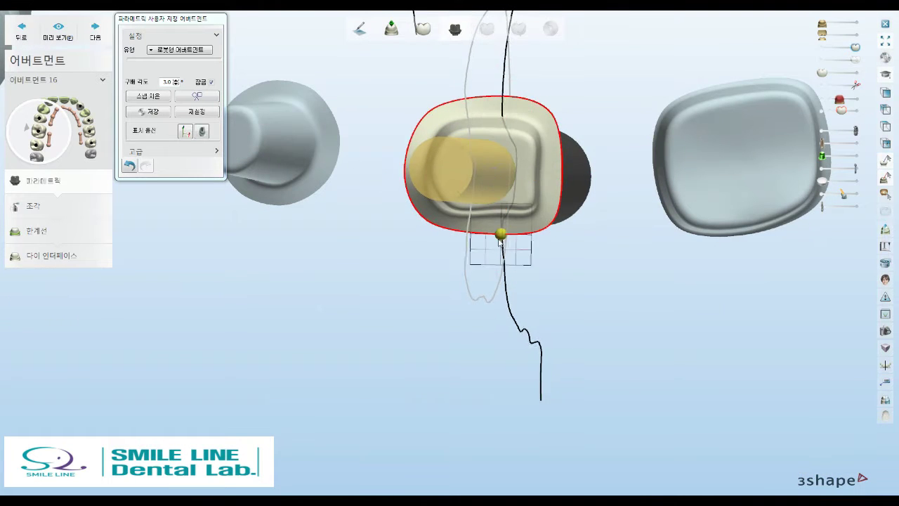
{"action": "right_click_drag", "start_coordinate": [562, 229], "coordinate": [572, 180]}
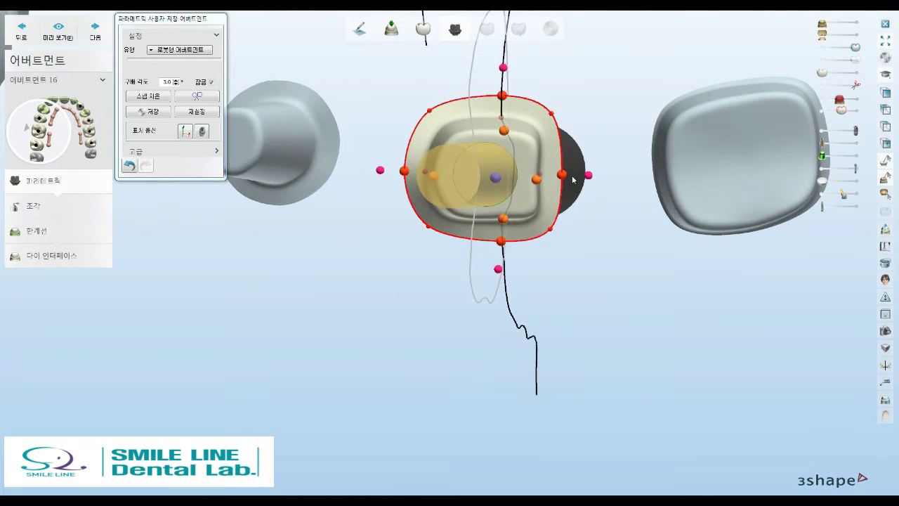
Briefly select abutment 25, return to abutment 16, and drag one margin point to reshape it
{"action": "left_click", "coordinate": [432, 110]}
{"action": "left_click", "coordinate": [99, 120]}
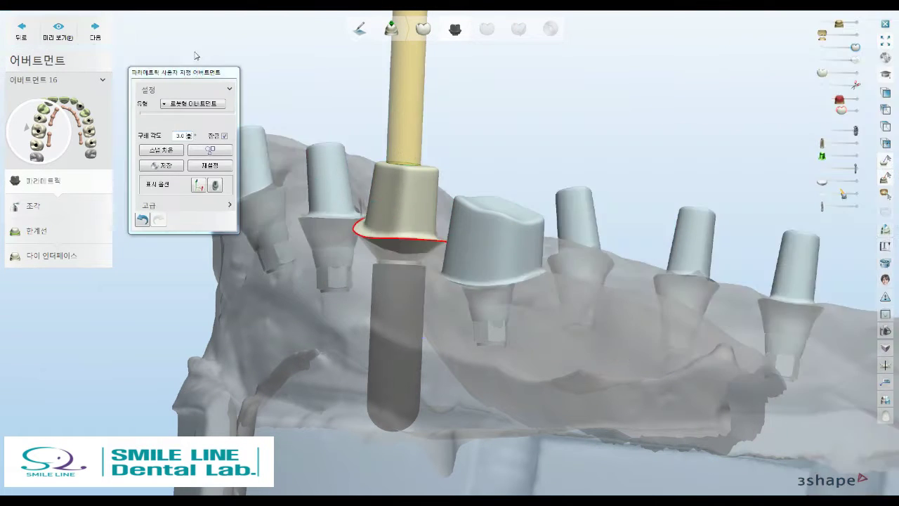
{"action": "right_click_drag", "start_coordinate": [382, 183], "coordinate": [469, 272]}
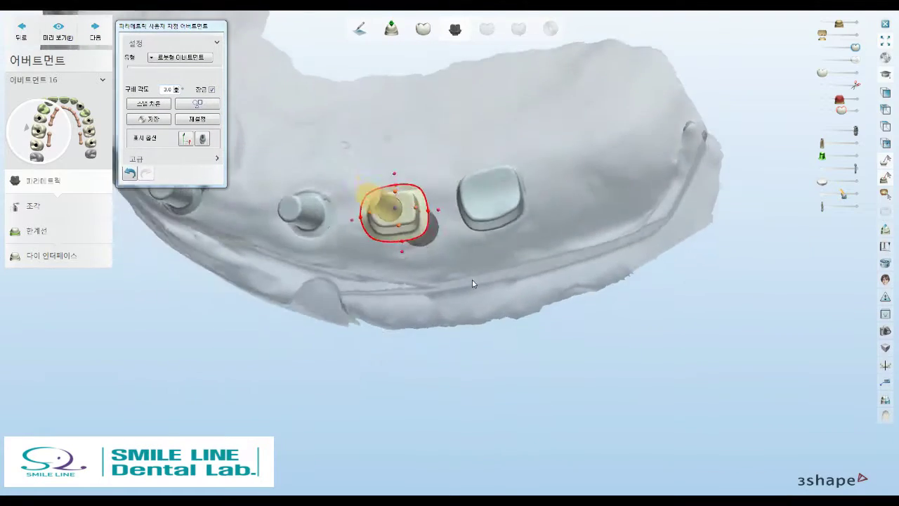
{"action": "scroll", "coordinate": [432, 207], "scroll_direction": "up", "scroll_amount": 3}
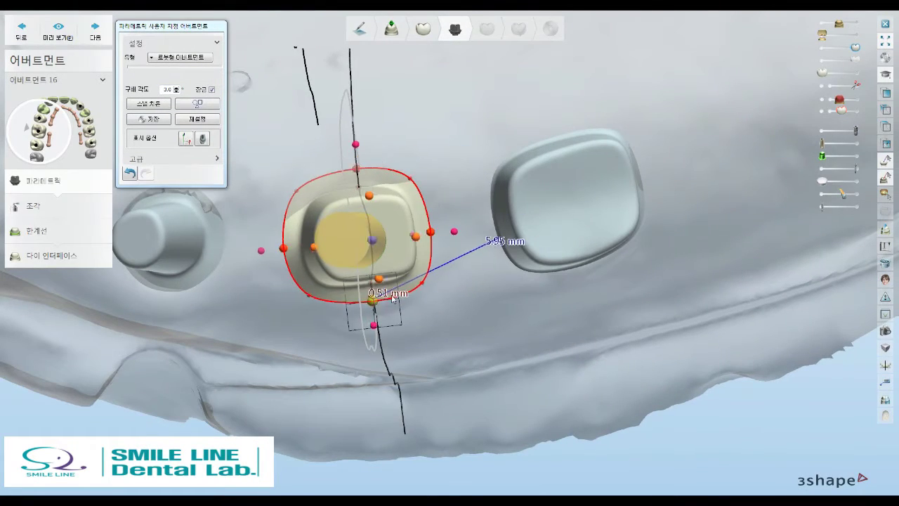
{"action": "right_click_drag", "start_coordinate": [392, 298], "coordinate": [436, 259]}
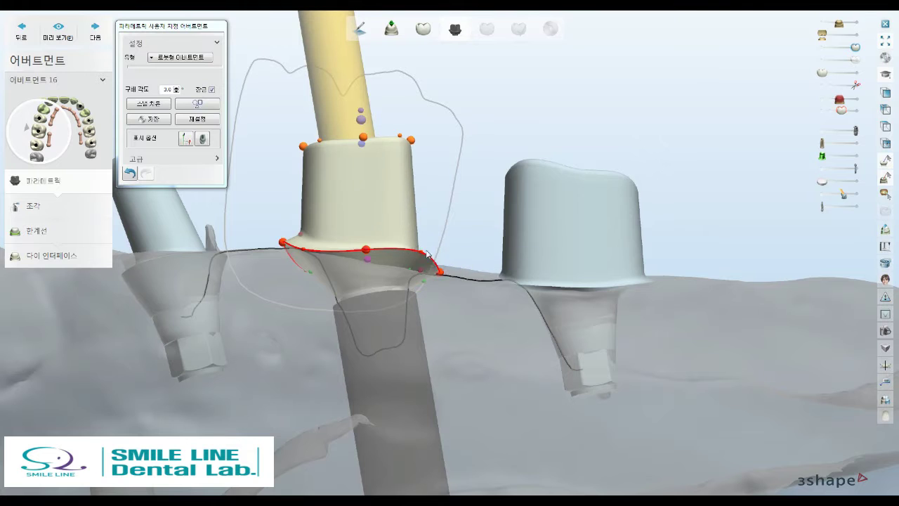
{"action": "left_click_drag", "start_coordinate": [427, 254], "coordinate": [420, 267]}
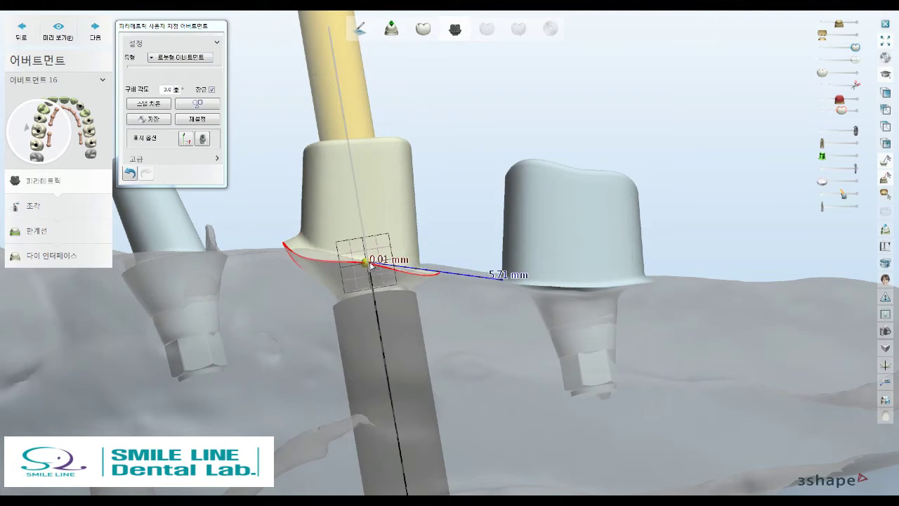
Orbit around abutment 16 to inspect its shaping points and the neighbouring abutment
{"action": "scroll", "coordinate": [482, 301], "scroll_direction": "up", "scroll_amount": 2}
{"action": "scroll", "coordinate": [482, 301], "scroll_direction": "up", "scroll_amount": 2}
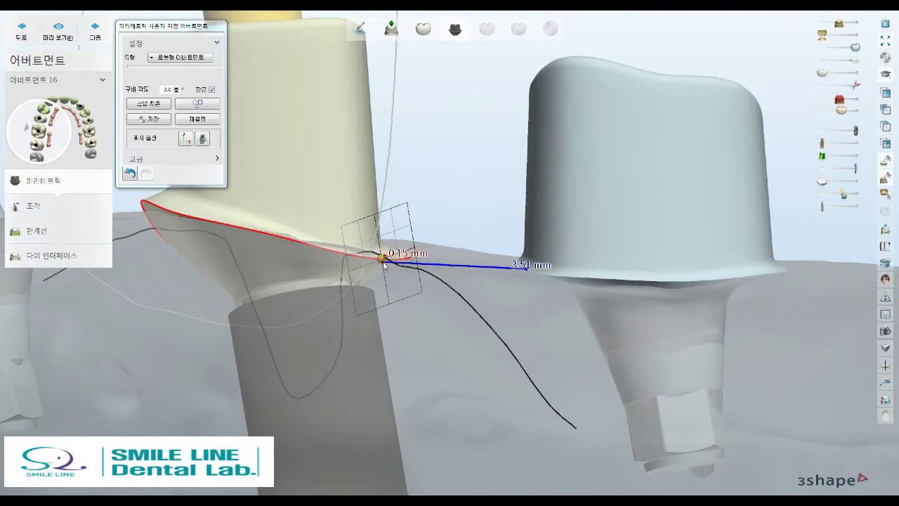
{"action": "right_click_drag", "start_coordinate": [424, 261], "coordinate": [409, 144]}
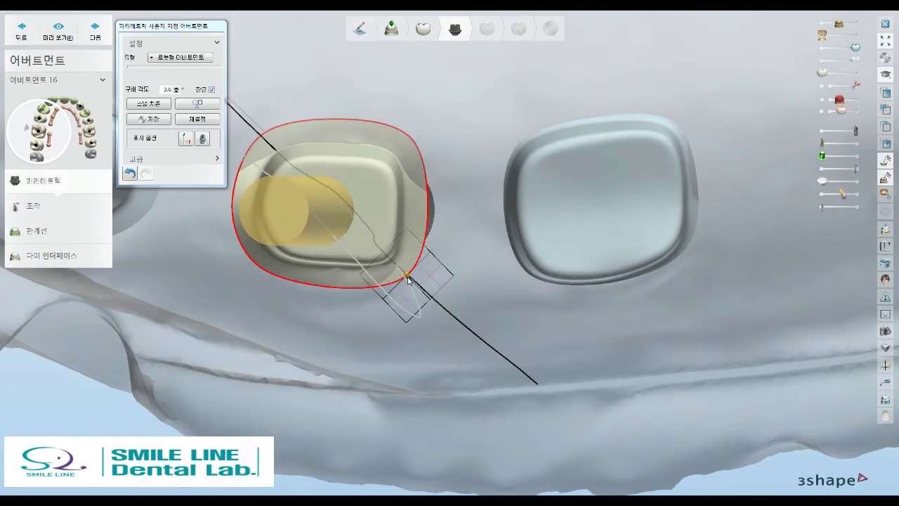
{"action": "mouse_move", "coordinate": [409, 279]}
{"action": "right_mouse_down"}
{"action": "mouse_move", "coordinate": [248, 268]}
{"action": "mouse_move", "coordinate": [262, 140]}
{"action": "right_mouse_up"}
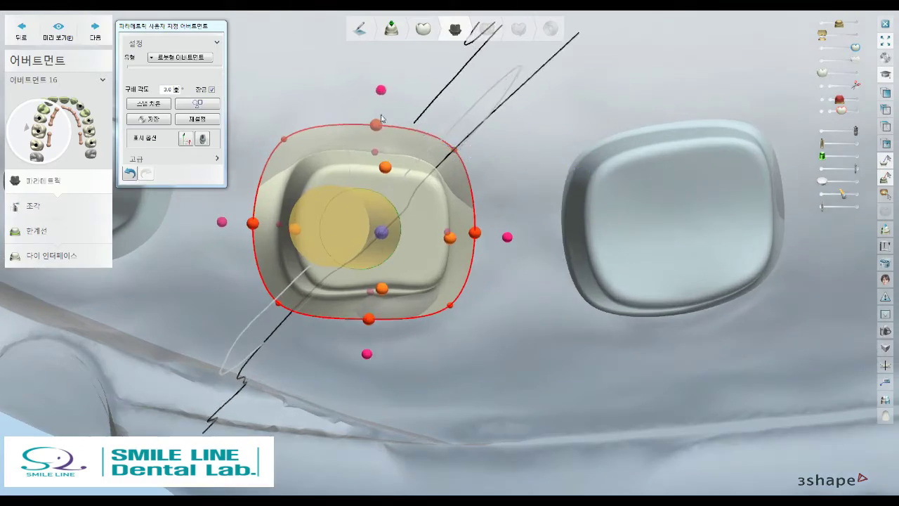
{"action": "mouse_move", "coordinate": [394, 148]}
{"action": "right_mouse_down"}
{"action": "mouse_move", "coordinate": [344, 44]}
{"action": "mouse_move", "coordinate": [447, 210]}
{"action": "right_mouse_up"}
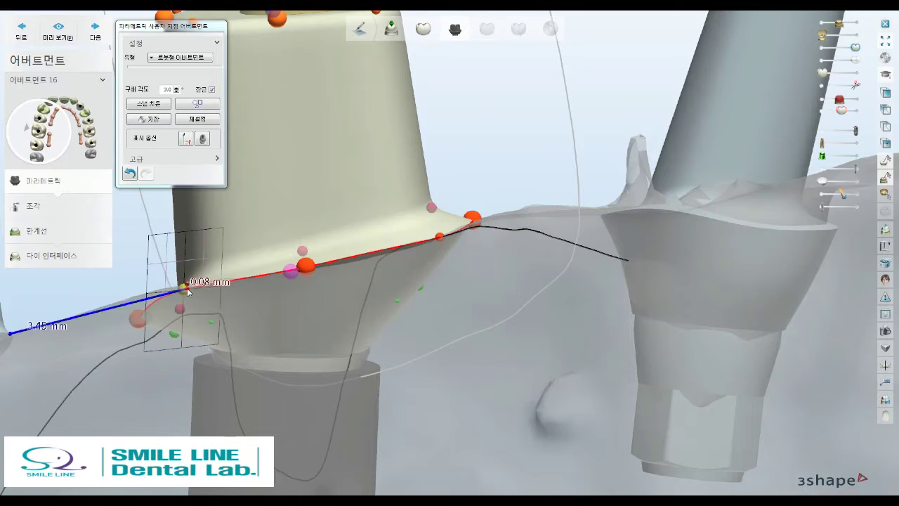
{"action": "mouse_move", "coordinate": [247, 291]}
{"action": "right_mouse_down"}
{"action": "mouse_move", "coordinate": [380, 256]}
{"action": "mouse_move", "coordinate": [398, 260]}
{"action": "mouse_move", "coordinate": [307, 251]}
{"action": "right_mouse_up"}
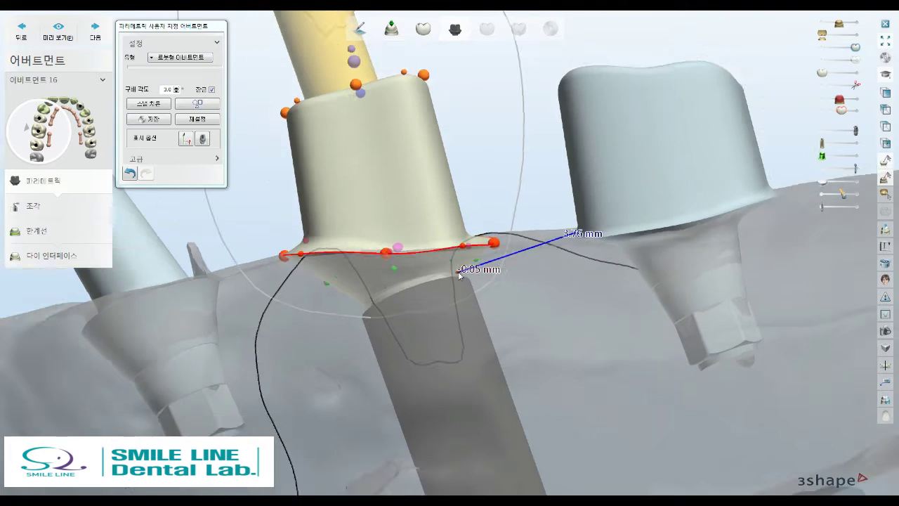
{"action": "scroll", "coordinate": [410, 251], "scroll_direction": "up", "scroll_amount": 4}
{"action": "scroll", "coordinate": [520, 219], "scroll_direction": "up", "scroll_amount": 2}
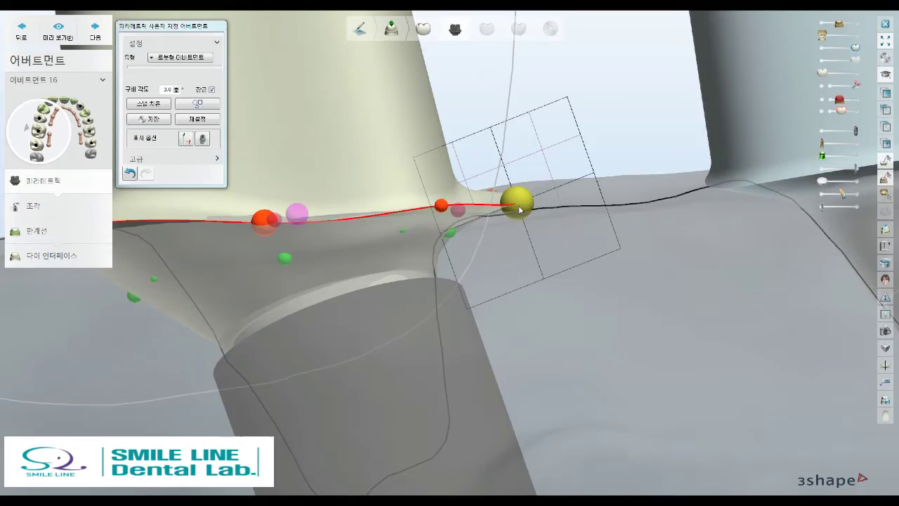
Check abutment 16's margin ring from several angles, points about 0.05–0.19 mm from the gum
{"action": "mouse_move", "coordinate": [518, 201]}
{"action": "right_mouse_down"}
{"action": "mouse_move", "coordinate": [536, 257]}
{"action": "mouse_move", "coordinate": [402, 256]}
{"action": "mouse_move", "coordinate": [334, 237]}
{"action": "mouse_move", "coordinate": [526, 201]}
{"action": "mouse_move", "coordinate": [592, 84]}
{"action": "mouse_move", "coordinate": [644, 116]}
{"action": "mouse_move", "coordinate": [461, 190]}
{"action": "mouse_move", "coordinate": [430, 181]}
{"action": "mouse_move", "coordinate": [649, 105]}
{"action": "mouse_move", "coordinate": [642, 170]}
{"action": "mouse_move", "coordinate": [693, 169]}
{"action": "mouse_move", "coordinate": [641, 148]}
{"action": "mouse_move", "coordinate": [684, 149]}
{"action": "right_mouse_up"}
{"action": "scroll", "coordinate": [619, 104], "scroll_direction": "down", "scroll_amount": 3}
{"action": "mouse_move", "coordinate": [691, 107]}
{"action": "right_mouse_down"}
{"action": "mouse_move", "coordinate": [633, 151]}
{"action": "mouse_move", "coordinate": [674, 175]}
{"action": "mouse_move", "coordinate": [662, 185]}
{"action": "right_mouse_up"}
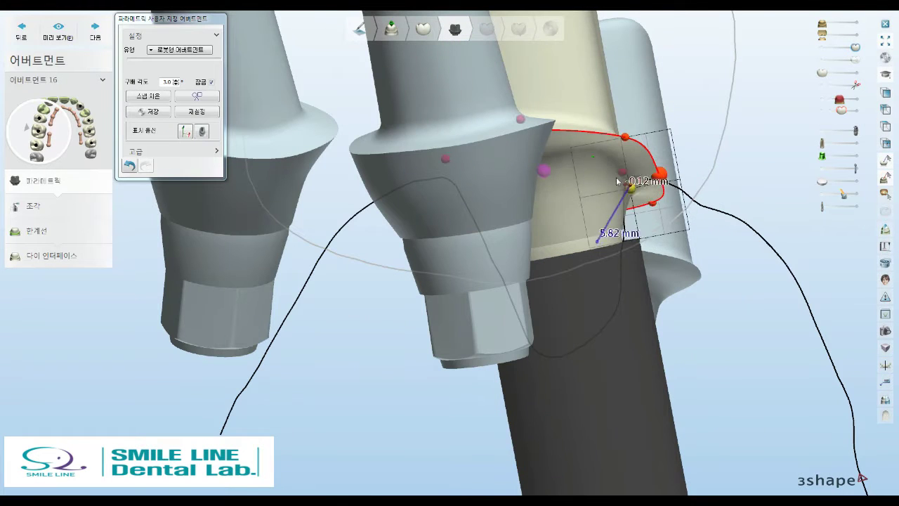
{"action": "mouse_move", "coordinate": [594, 167]}
{"action": "right_mouse_down"}
{"action": "mouse_move", "coordinate": [626, 199]}
{"action": "mouse_move", "coordinate": [678, 211]}
{"action": "right_mouse_up"}
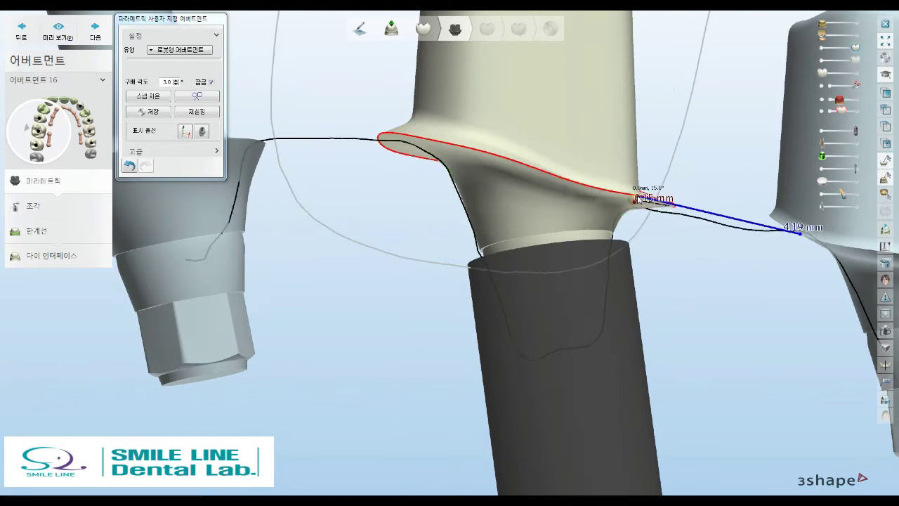
{"action": "right_click_drag", "start_coordinate": [638, 199], "coordinate": [659, 205]}
{"action": "right_click_drag", "start_coordinate": [554, 188], "coordinate": [410, 221]}
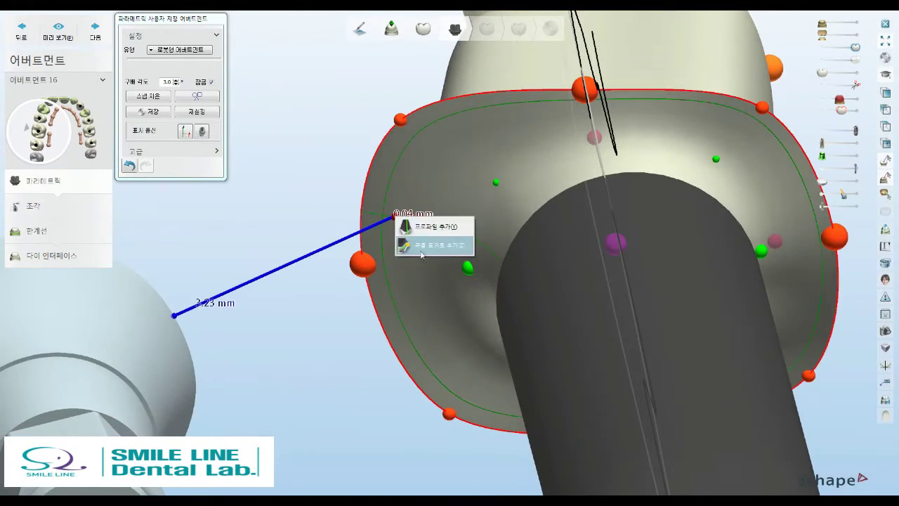
{"action": "right_click_drag", "start_coordinate": [421, 254], "coordinate": [484, 244]}
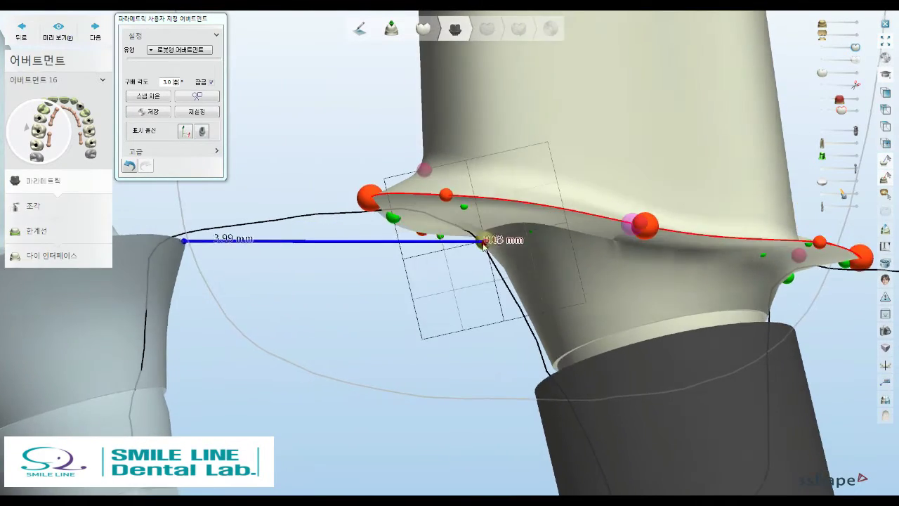
{"action": "right_click_drag", "start_coordinate": [611, 261], "coordinate": [618, 217]}
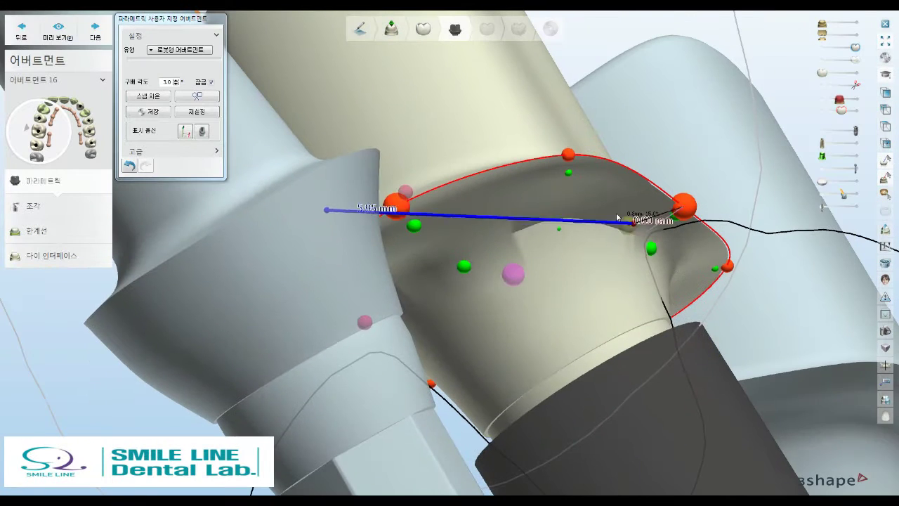
{"action": "mouse_move", "coordinate": [566, 239]}
{"action": "right_mouse_down"}
{"action": "mouse_move", "coordinate": [624, 247]}
{"action": "mouse_move", "coordinate": [640, 218]}
{"action": "mouse_move", "coordinate": [618, 244]}
{"action": "mouse_move", "coordinate": [599, 241]}
{"action": "mouse_move", "coordinate": [705, 236]}
{"action": "mouse_move", "coordinate": [664, 261]}
{"action": "right_mouse_up"}
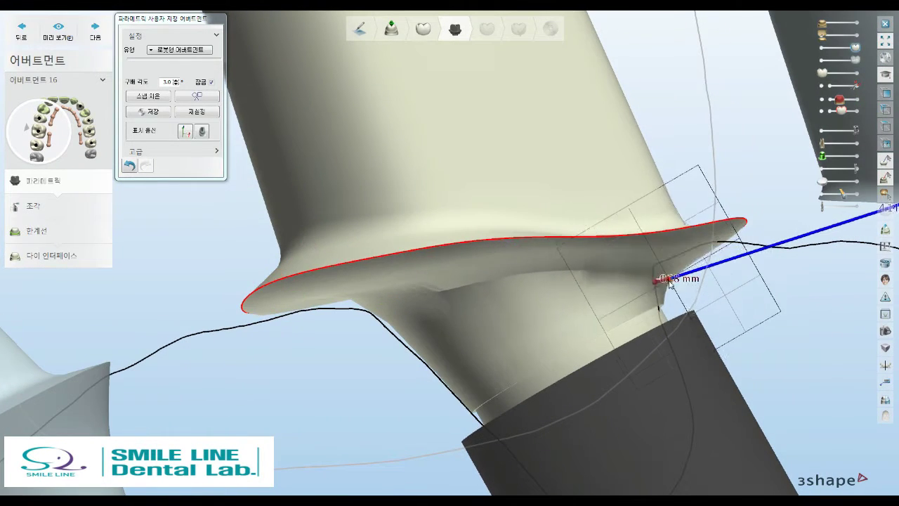
{"action": "mouse_move", "coordinate": [664, 270]}
{"action": "right_mouse_down"}
{"action": "mouse_move", "coordinate": [631, 220]}
{"action": "mouse_move", "coordinate": [674, 260]}
{"action": "mouse_move", "coordinate": [600, 169]}
{"action": "mouse_move", "coordinate": [598, 191]}
{"action": "mouse_move", "coordinate": [560, 239]}
{"action": "mouse_move", "coordinate": [597, 211]}
{"action": "mouse_move", "coordinate": [603, 227]}
{"action": "right_mouse_up"}
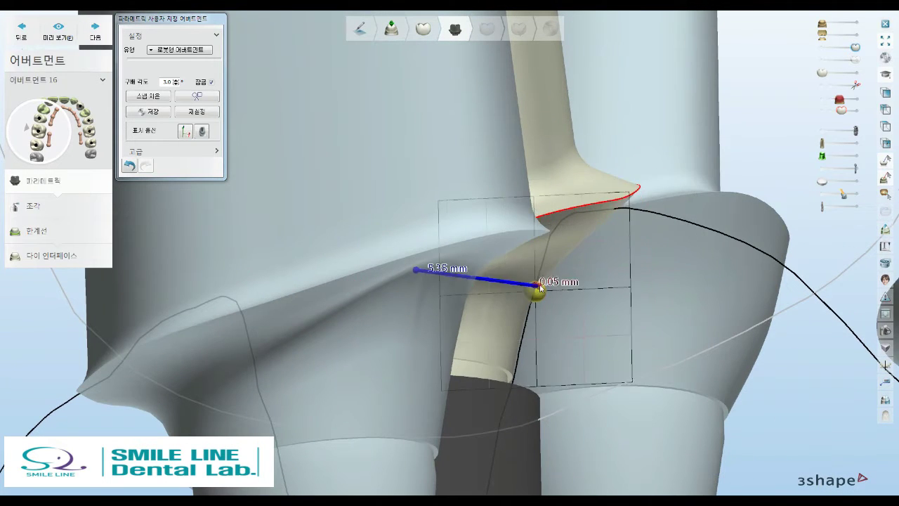
Pick abutment 16's interproximal margin point at the gum line, bringing it within about 0.01–0.03 mm
{"action": "mouse_move", "coordinate": [545, 270]}
{"action": "right_mouse_down"}
{"action": "mouse_move", "coordinate": [482, 231]}
{"action": "mouse_move", "coordinate": [455, 266]}
{"action": "mouse_move", "coordinate": [395, 269]}
{"action": "mouse_move", "coordinate": [445, 261]}
{"action": "mouse_move", "coordinate": [465, 176]}
{"action": "mouse_move", "coordinate": [466, 250]}
{"action": "mouse_move", "coordinate": [288, 236]}
{"action": "mouse_move", "coordinate": [695, 210]}
{"action": "mouse_move", "coordinate": [581, 277]}
{"action": "mouse_move", "coordinate": [657, 250]}
{"action": "mouse_move", "coordinate": [609, 241]}
{"action": "right_mouse_up"}
{"action": "left_click", "coordinate": [284, 226]}
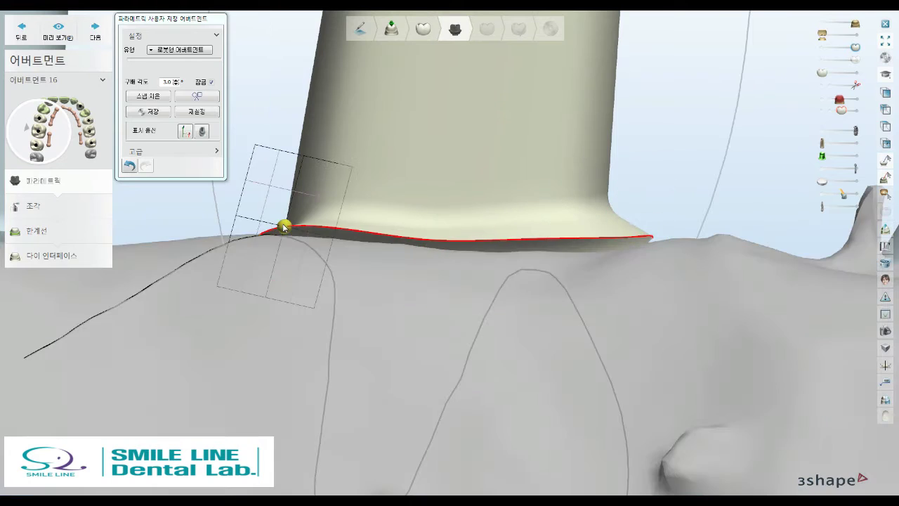
{"action": "right_click_drag", "start_coordinate": [486, 230], "coordinate": [606, 271]}
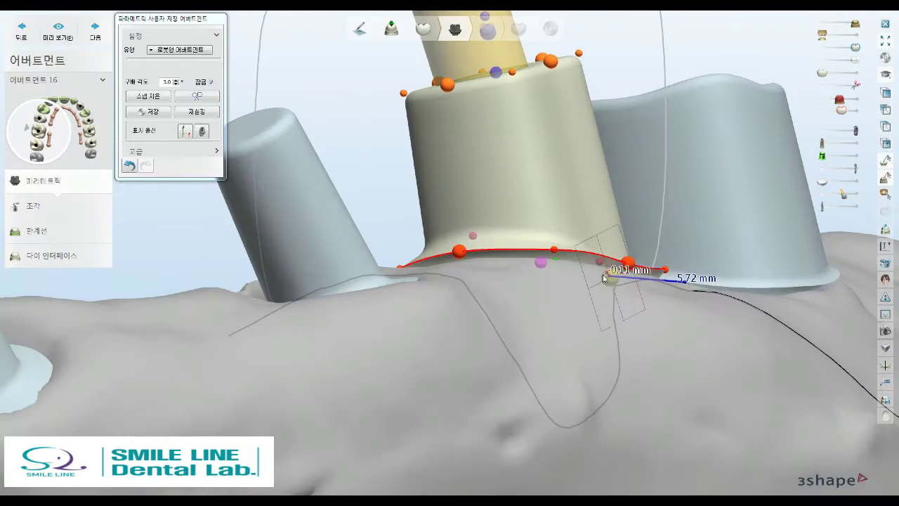
Glance at abutment 17, then drag abutment 16's margin points down onto the gingiva
{"action": "left_click", "coordinate": [611, 225]}
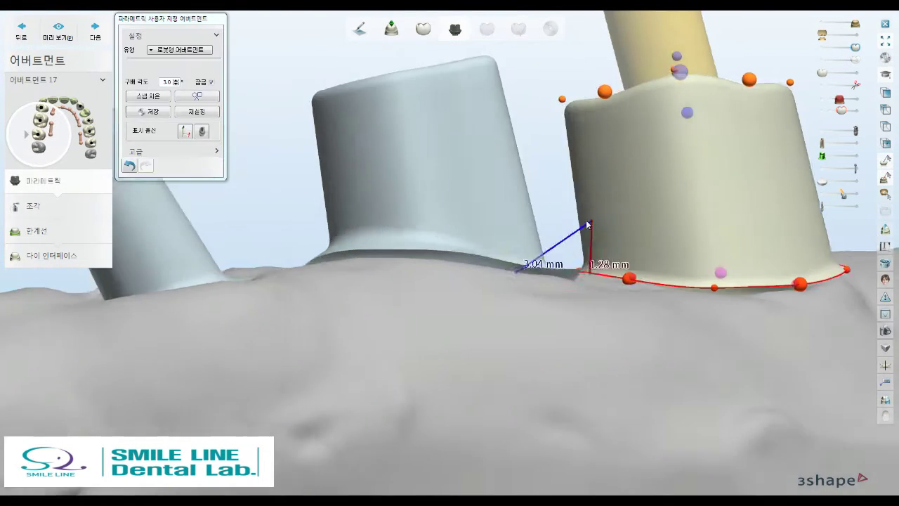
{"action": "left_click", "coordinate": [590, 226]}
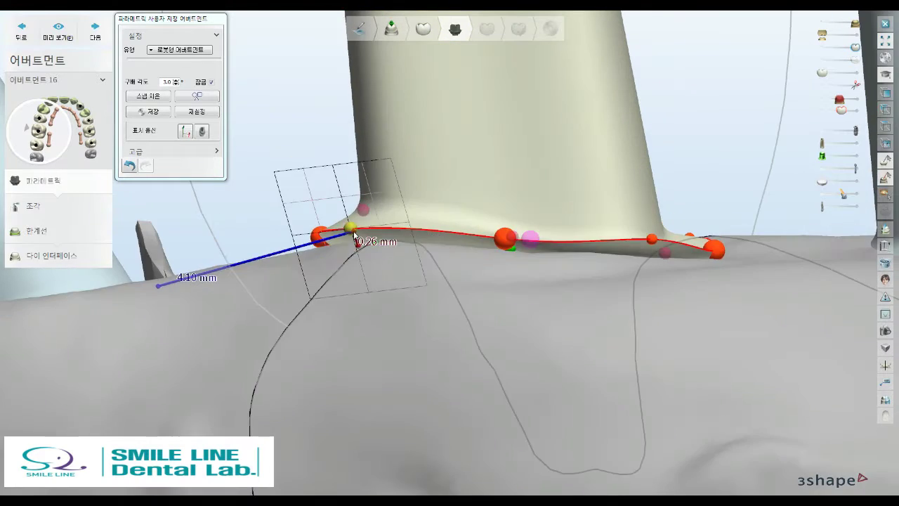
{"action": "left_click_drag", "start_coordinate": [660, 239], "coordinate": [653, 241]}
{"action": "right_click_drag", "start_coordinate": [652, 251], "coordinate": [733, 230]}
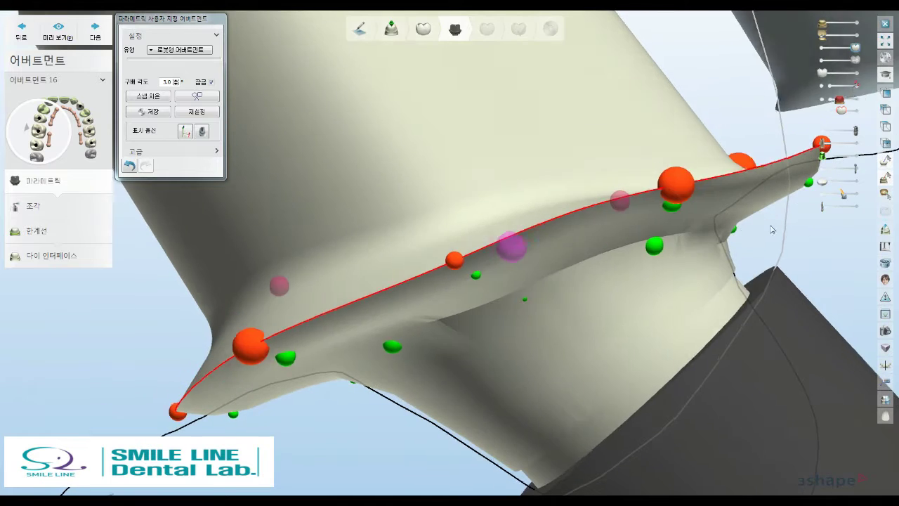
{"action": "left_click_drag", "start_coordinate": [733, 231], "coordinate": [736, 236]}
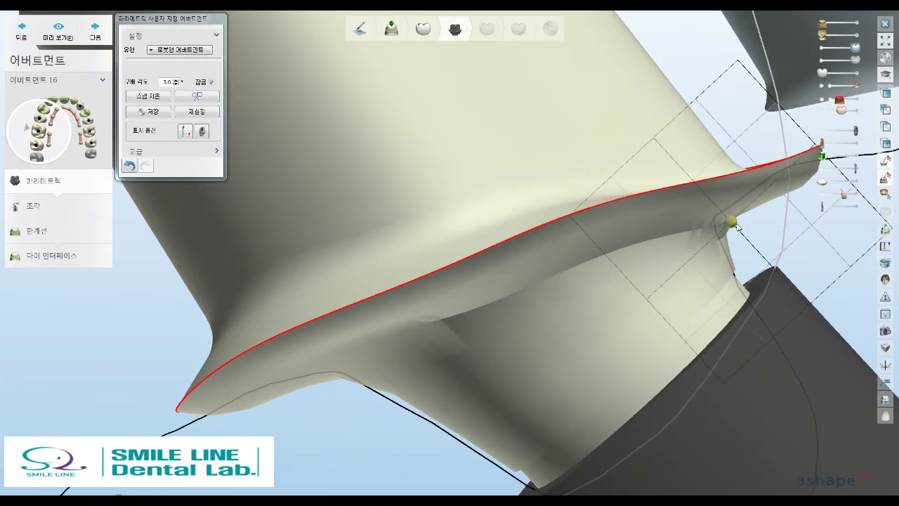
{"action": "right_click_drag", "start_coordinate": [786, 236], "coordinate": [588, 243]}
{"action": "left_click_drag", "start_coordinate": [588, 243], "coordinate": [527, 241]}
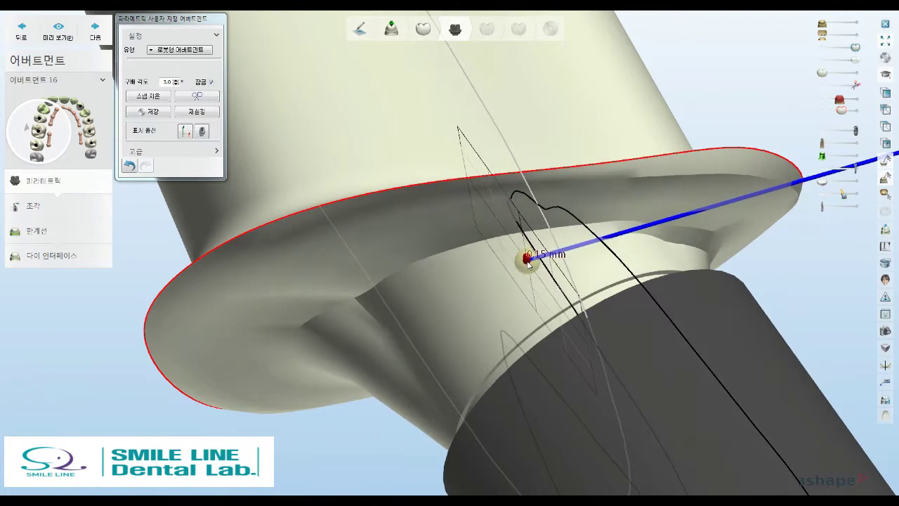
{"action": "mouse_move", "coordinate": [532, 240]}
{"action": "right_mouse_down"}
{"action": "mouse_move", "coordinate": [718, 204]}
{"action": "mouse_move", "coordinate": [706, 237]}
{"action": "mouse_move", "coordinate": [652, 244]}
{"action": "right_mouse_up"}
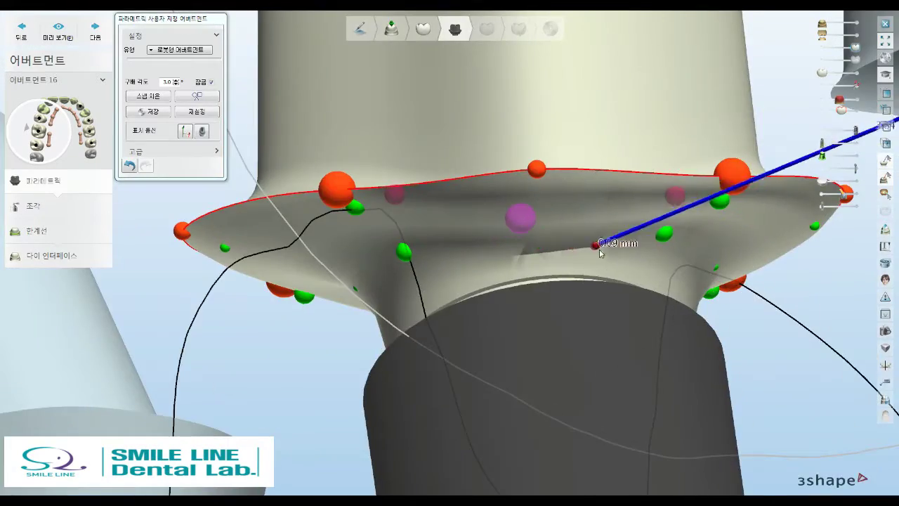
Orbit and zoom across the jaw to verify abutment 16's smooth margin outline
{"action": "mouse_move", "coordinate": [599, 252]}
{"action": "right_mouse_down"}
{"action": "mouse_move", "coordinate": [602, 213]}
{"action": "mouse_move", "coordinate": [491, 225]}
{"action": "mouse_move", "coordinate": [496, 243]}
{"action": "mouse_move", "coordinate": [402, 261]}
{"action": "right_mouse_up"}
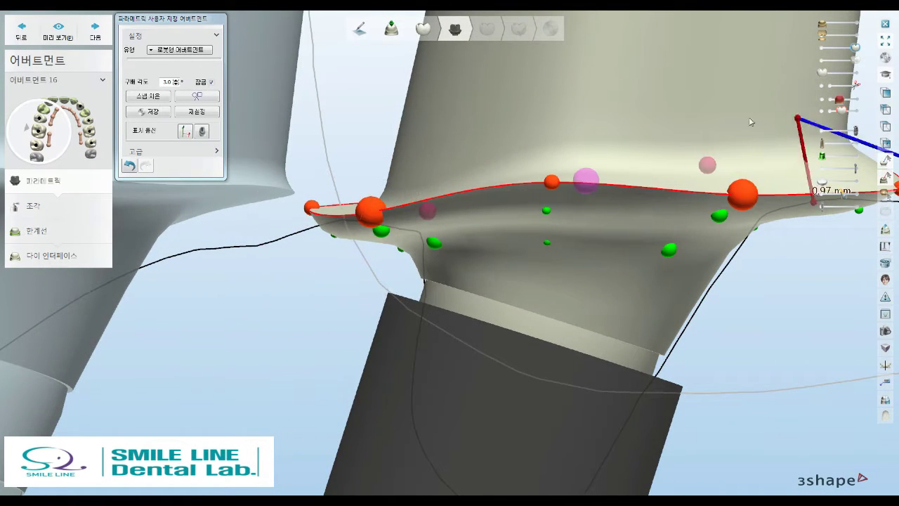
{"action": "scroll", "coordinate": [845, 35], "scroll_direction": "down", "scroll_amount": 3}
{"action": "mouse_move", "coordinate": [845, 35]}
{"action": "right_mouse_down"}
{"action": "mouse_move", "coordinate": [786, 167]}
{"action": "mouse_move", "coordinate": [627, 191]}
{"action": "mouse_move", "coordinate": [628, 178]}
{"action": "mouse_move", "coordinate": [770, 203]}
{"action": "right_mouse_up"}
{"action": "scroll", "coordinate": [718, 188], "scroll_direction": "up", "scroll_amount": 5}
{"action": "scroll", "coordinate": [771, 210], "scroll_direction": "up", "scroll_amount": 3}
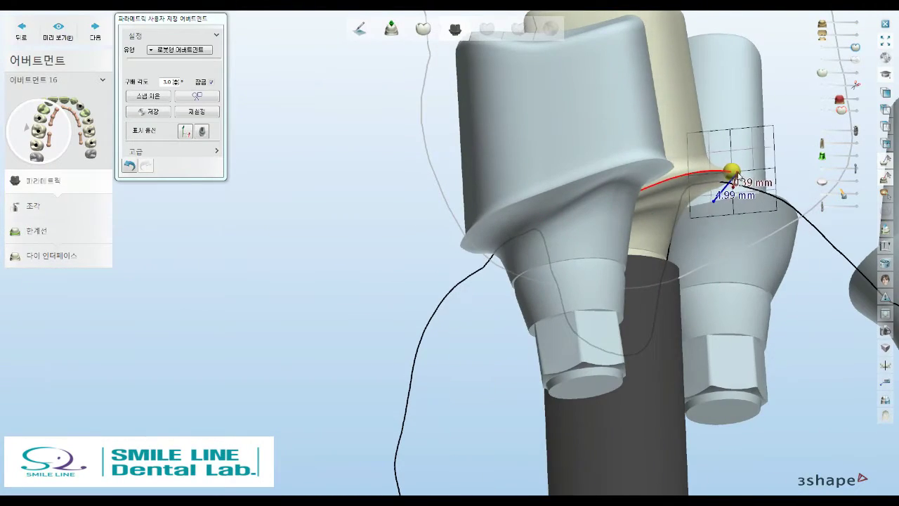
{"action": "scroll", "coordinate": [738, 175], "scroll_direction": "up", "scroll_amount": 2}
{"action": "scroll", "coordinate": [639, 190], "scroll_direction": "up", "scroll_amount": 2}
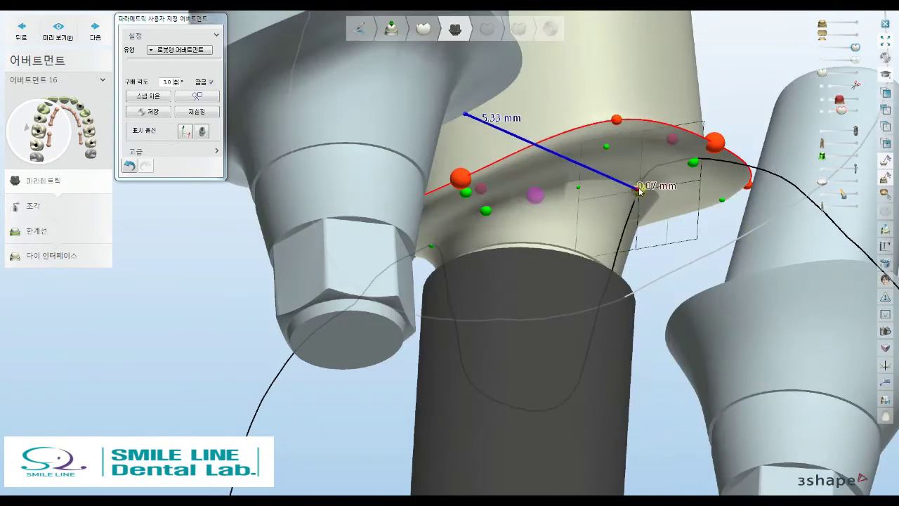
{"action": "mouse_move", "coordinate": [661, 196]}
{"action": "right_mouse_down"}
{"action": "mouse_move", "coordinate": [785, 289]}
{"action": "mouse_move", "coordinate": [712, 286]}
{"action": "mouse_move", "coordinate": [751, 147]}
{"action": "right_mouse_up"}
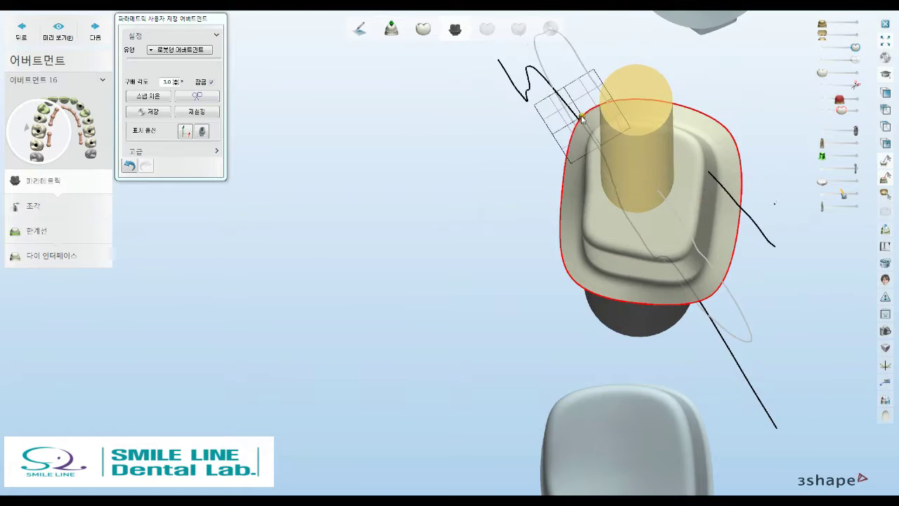
Raise the yellow handle on abutment 16's profile, leaving 3.86 mm to its neighbour and 5.32 mm from the margin
{"action": "right_click_drag", "start_coordinate": [571, 274], "coordinate": [733, 124]}
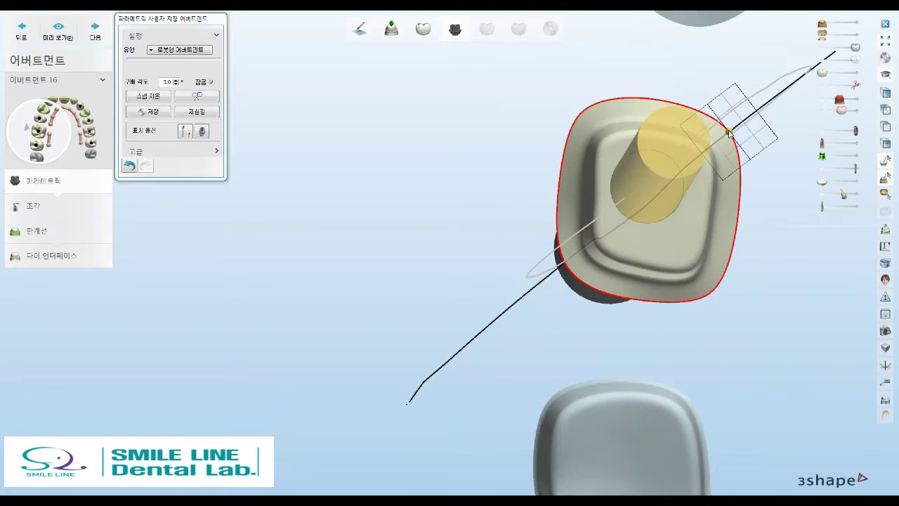
{"action": "scroll", "coordinate": [692, 105], "scroll_direction": "down", "scroll_amount": 3}
{"action": "right_click_drag", "start_coordinate": [664, 143], "coordinate": [632, 183]}
{"action": "scroll", "coordinate": [597, 215], "scroll_direction": "up", "scroll_amount": 5}
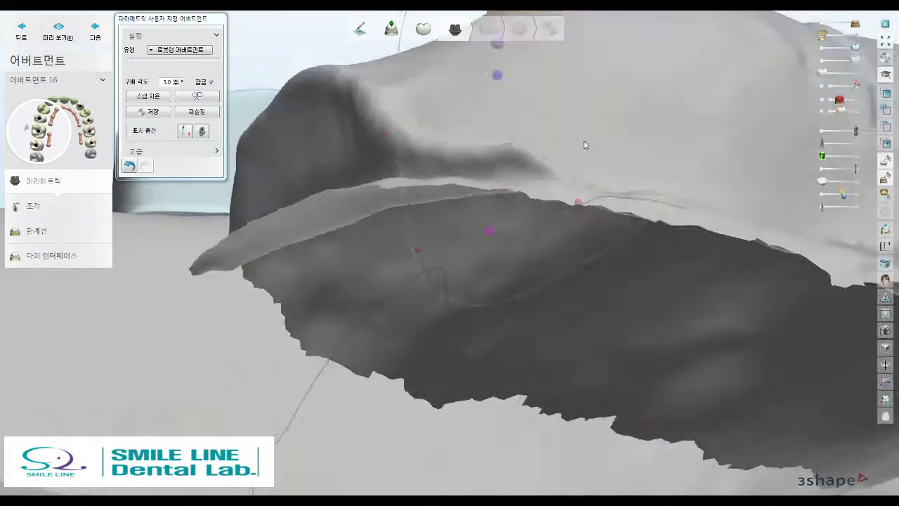
{"action": "right_click_drag", "start_coordinate": [605, 213], "coordinate": [578, 195]}
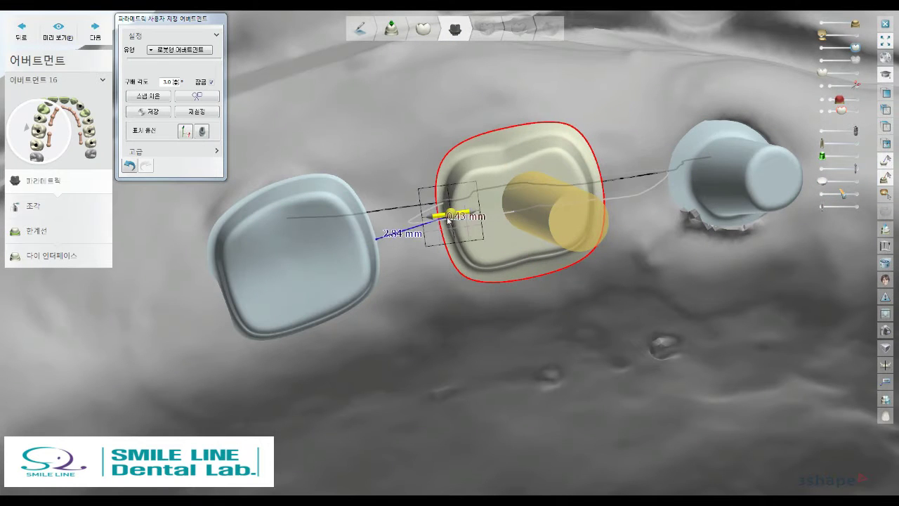
{"action": "left_click_drag", "start_coordinate": [507, 163], "coordinate": [504, 149]}
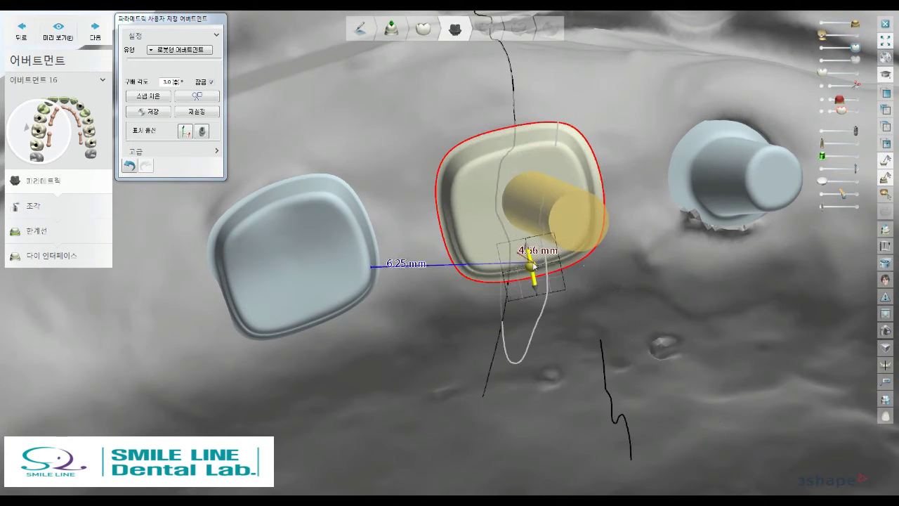
{"action": "scroll", "coordinate": [531, 265], "scroll_direction": "down", "scroll_amount": 3}
{"action": "mouse_move", "coordinate": [640, 227]}
{"action": "right_mouse_down"}
{"action": "mouse_move", "coordinate": [798, 246]}
{"action": "mouse_move", "coordinate": [689, 217]}
{"action": "right_mouse_up"}
{"action": "scroll", "coordinate": [689, 218], "scroll_direction": "up", "scroll_amount": 3}
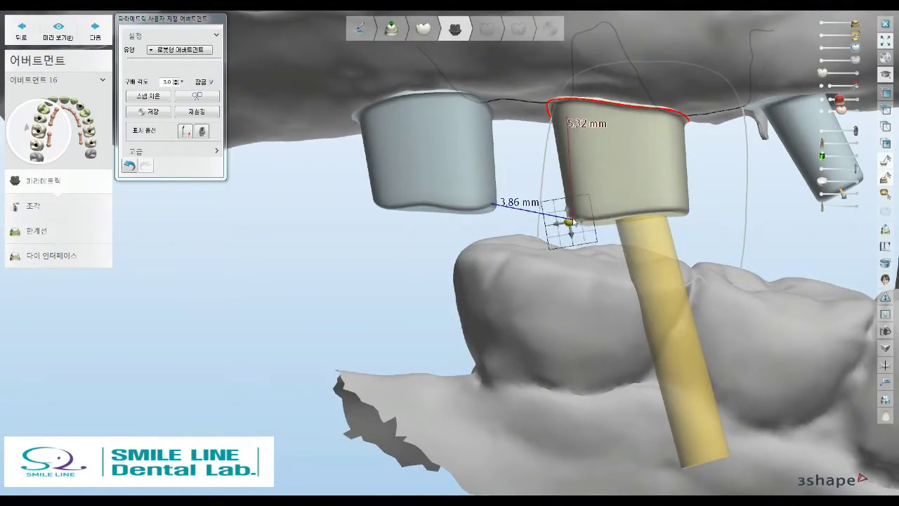
Adjust the height of abutment 16's top and orbit out to view the whole arch
{"action": "right_click_drag", "start_coordinate": [573, 221], "coordinate": [621, 122]}
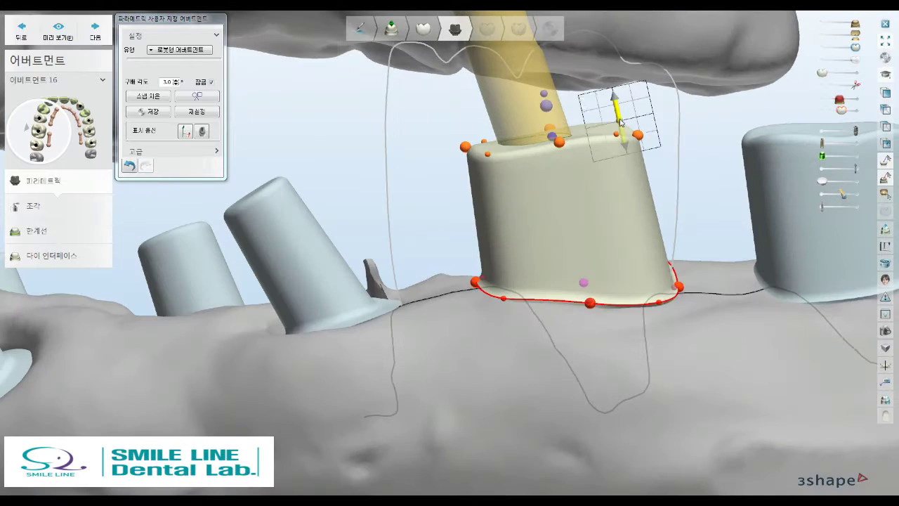
{"action": "mouse_move", "coordinate": [621, 122]}
{"action": "left_mouse_down"}
{"action": "mouse_move", "coordinate": [493, 147]}
{"action": "mouse_move", "coordinate": [465, 128]}
{"action": "left_mouse_up"}
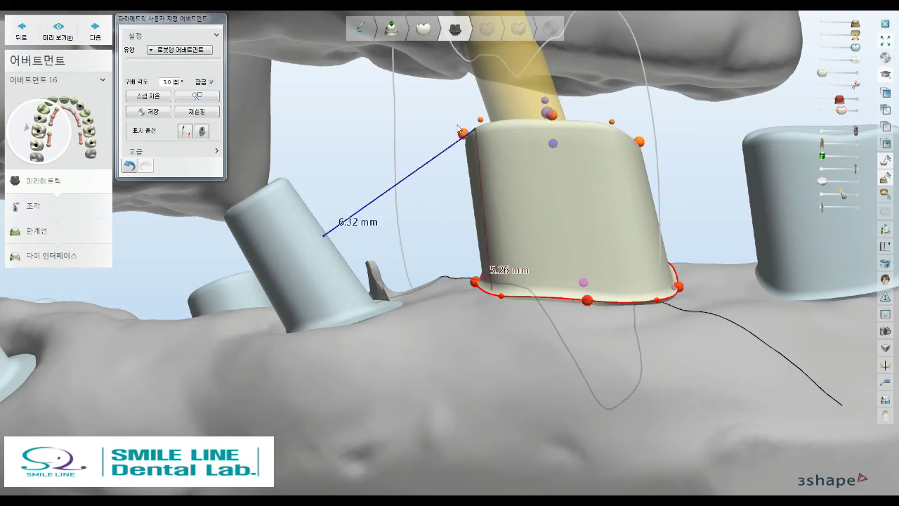
{"action": "right_click_drag", "start_coordinate": [477, 134], "coordinate": [593, 130]}
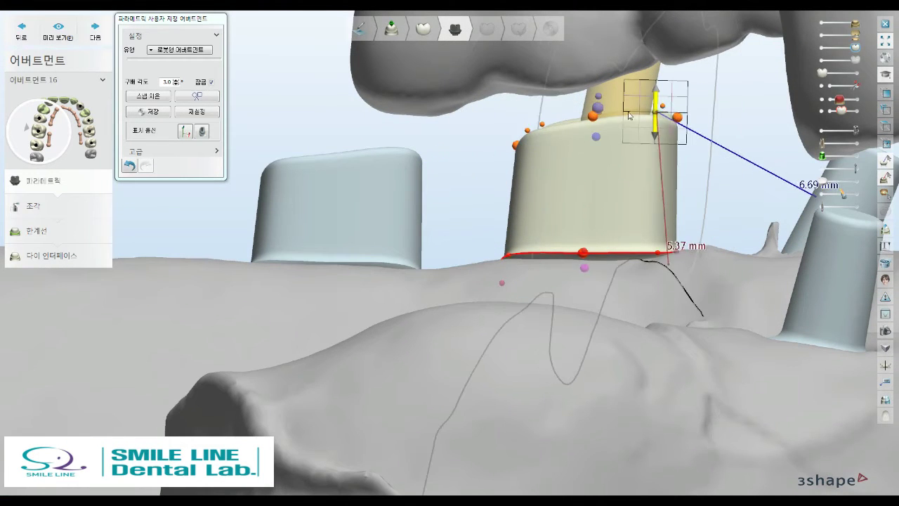
{"action": "mouse_move", "coordinate": [599, 101]}
{"action": "right_mouse_down"}
{"action": "mouse_move", "coordinate": [751, 105]}
{"action": "mouse_move", "coordinate": [739, 178]}
{"action": "mouse_move", "coordinate": [789, 148]}
{"action": "mouse_move", "coordinate": [778, 132]}
{"action": "mouse_move", "coordinate": [618, 167]}
{"action": "mouse_move", "coordinate": [659, 185]}
{"action": "right_mouse_up"}
{"action": "scroll", "coordinate": [658, 185], "scroll_direction": "up", "scroll_amount": 3}
Select abutment 26 and zoom in to inspect it up close
{"action": "left_click", "coordinate": [612, 115]}
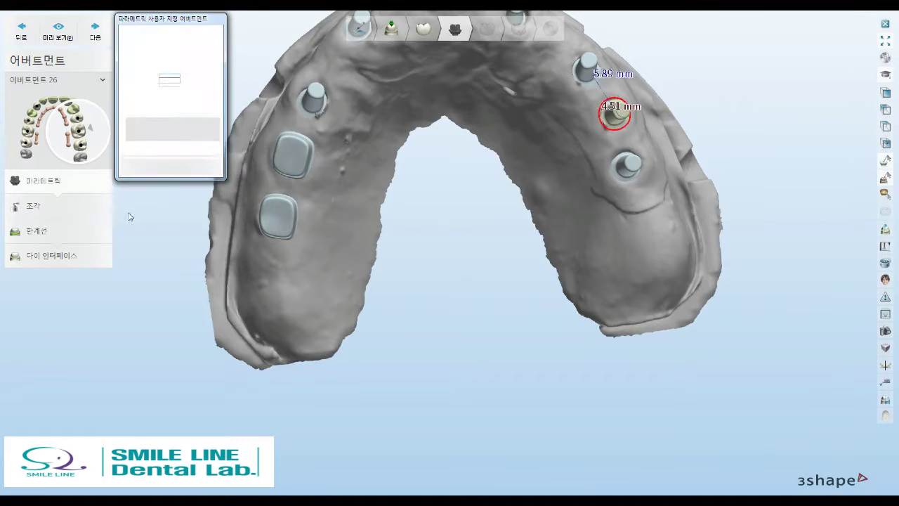
{"action": "left_click", "coordinate": [208, 111]}
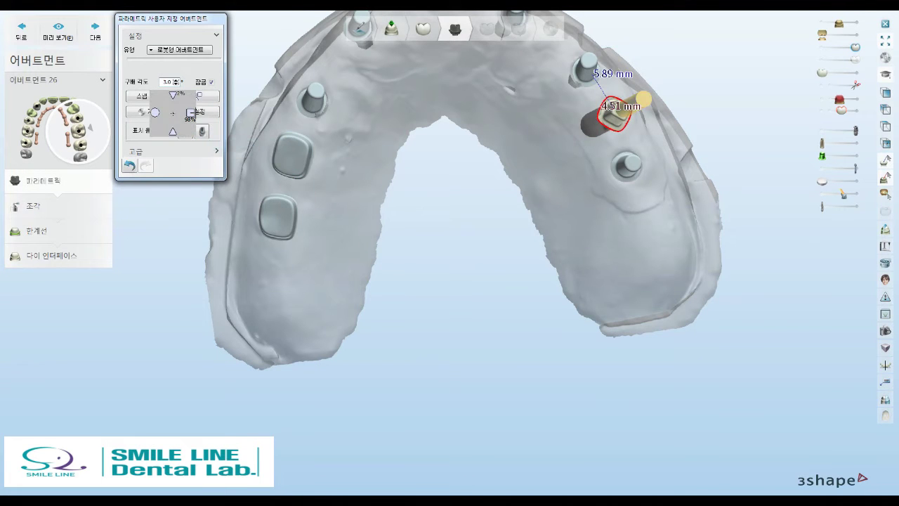
{"action": "scroll", "coordinate": [555, 171], "scroll_direction": "up", "scroll_amount": 3}
{"action": "mouse_move", "coordinate": [634, 132]}
{"action": "right_mouse_down"}
{"action": "mouse_move", "coordinate": [554, 171]}
{"action": "mouse_move", "coordinate": [546, 185]}
{"action": "mouse_move", "coordinate": [423, 188]}
{"action": "right_mouse_up"}
{"action": "scroll", "coordinate": [512, 194], "scroll_direction": "up", "scroll_amount": 2}
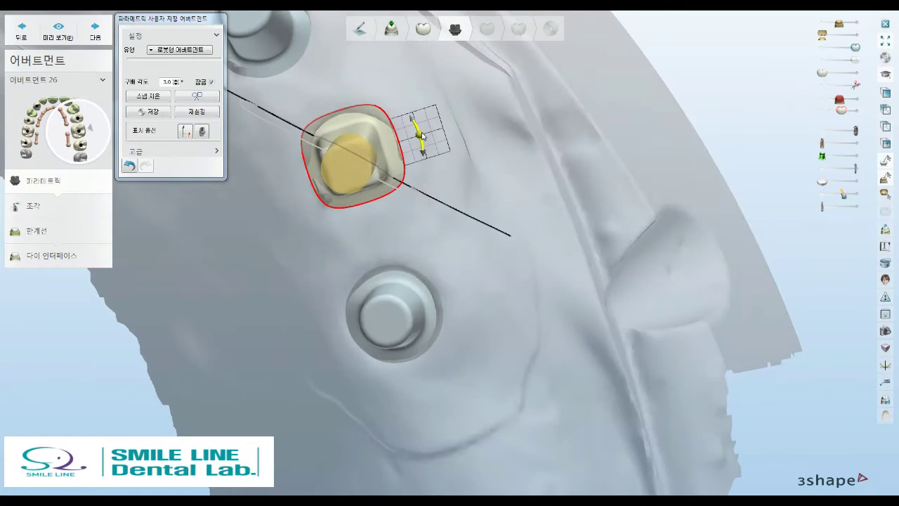
Switch to abutment 27 and bring up its axis handle
{"action": "left_click", "coordinate": [393, 313]}
{"action": "left_click", "coordinate": [207, 112]}
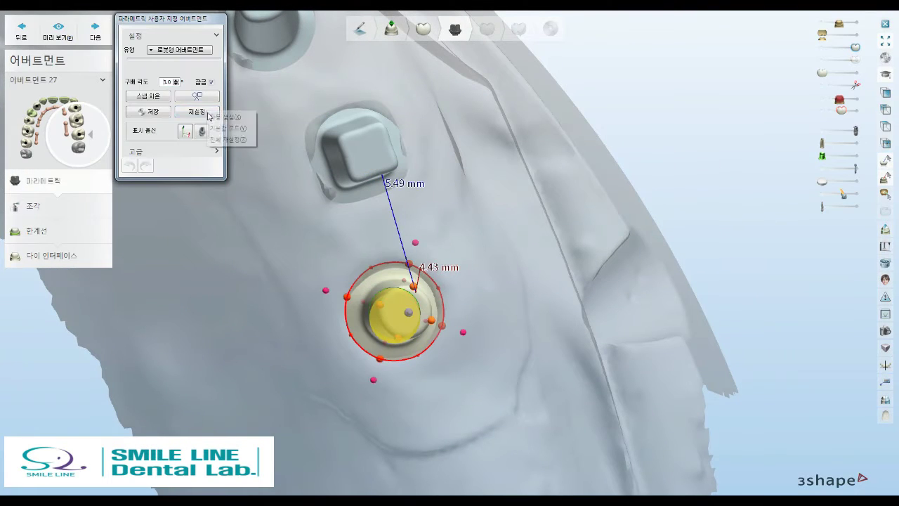
{"action": "left_click", "coordinate": [468, 311]}
Zoom to abutment 27 and drag its lower margin point outward along the gingiva
{"action": "scroll", "coordinate": [477, 295], "scroll_direction": "down", "scroll_amount": 5}
{"action": "scroll", "coordinate": [474, 300], "scroll_direction": "down", "scroll_amount": 3}
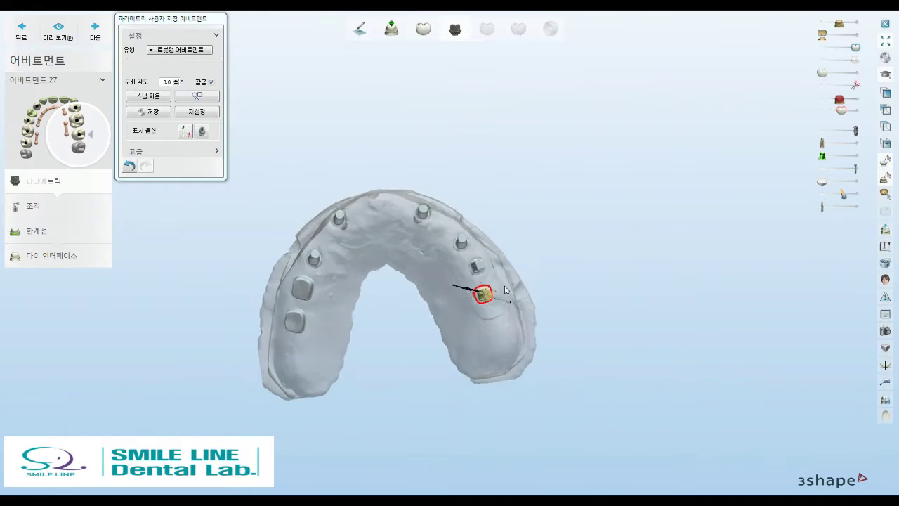
{"action": "scroll", "coordinate": [496, 302], "scroll_direction": "up", "scroll_amount": 4}
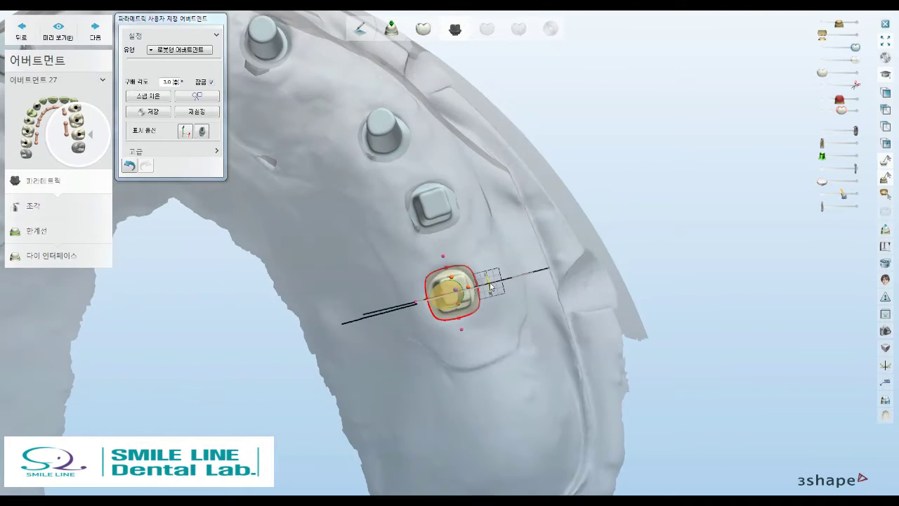
{"action": "left_click", "coordinate": [440, 214]}
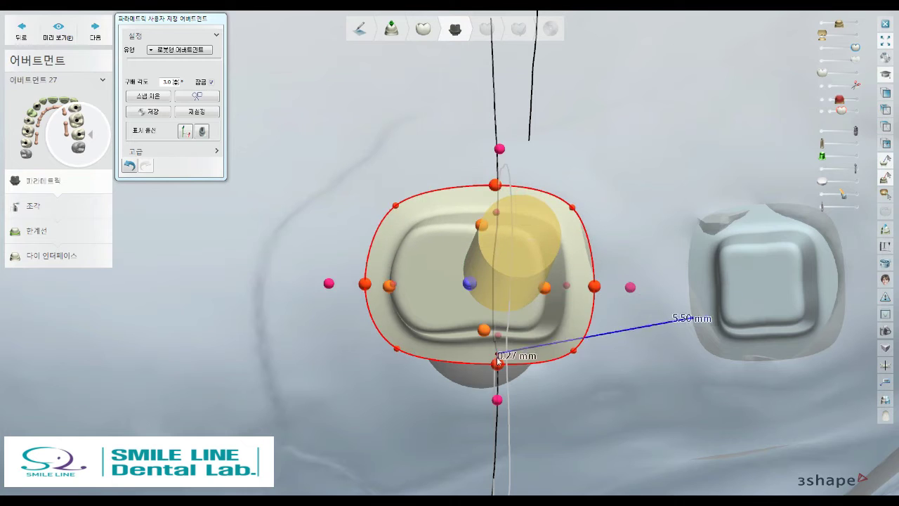
{"action": "left_click_drag", "start_coordinate": [498, 363], "coordinate": [502, 381]}
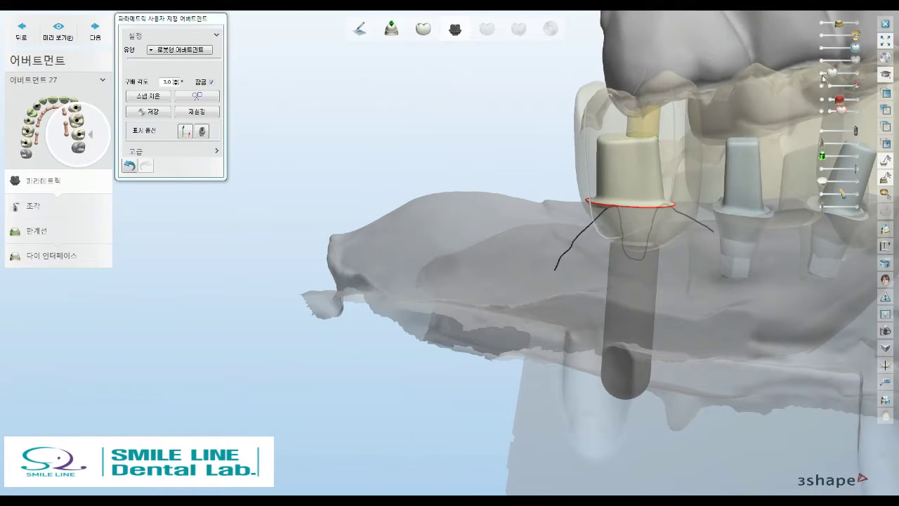
Hide the planned crown and orbit around abutment 27 through the transparent gingiva
{"action": "left_click", "coordinate": [823, 79]}
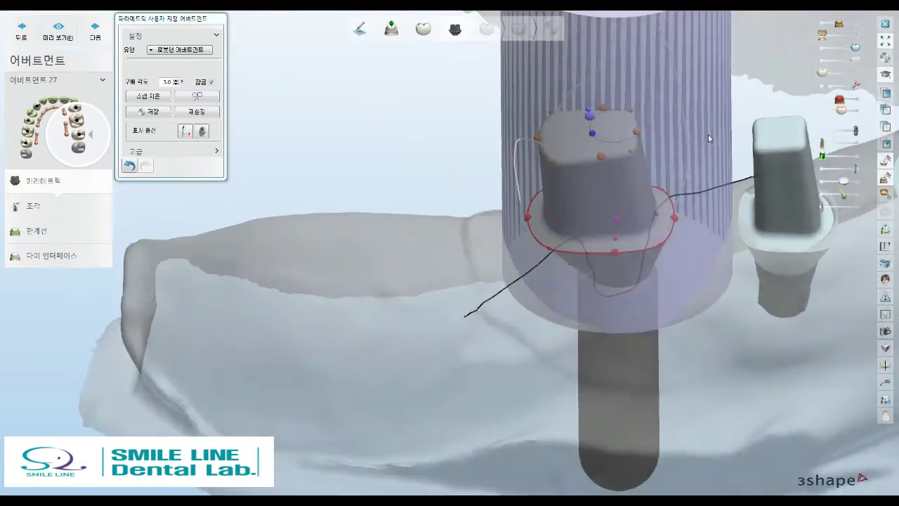
{"action": "left_click_drag", "start_coordinate": [822, 180], "coordinate": [842, 180]}
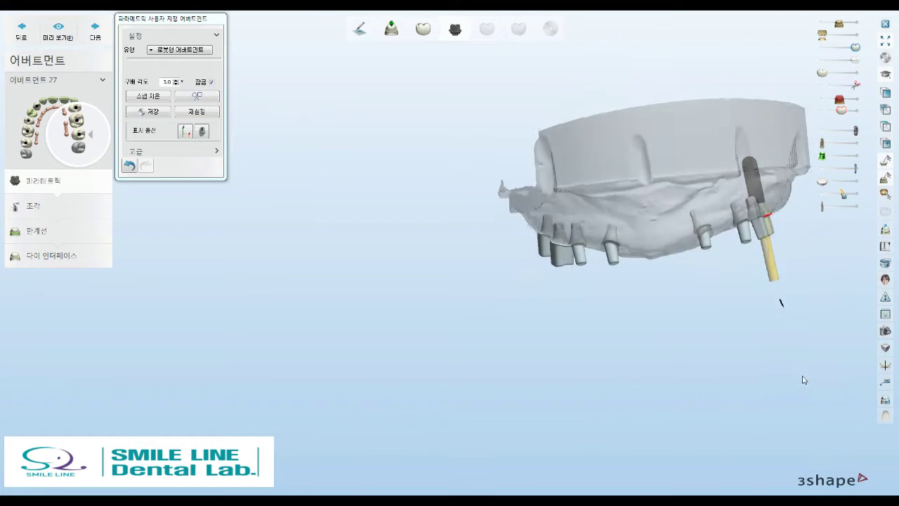
{"action": "mouse_move", "coordinate": [783, 382]}
{"action": "right_mouse_down"}
{"action": "mouse_move", "coordinate": [797, 363]}
{"action": "mouse_move", "coordinate": [773, 349]}
{"action": "mouse_move", "coordinate": [788, 356]}
{"action": "mouse_move", "coordinate": [779, 281]}
{"action": "right_mouse_up"}
{"action": "scroll", "coordinate": [766, 232], "scroll_direction": "up", "scroll_amount": 2}
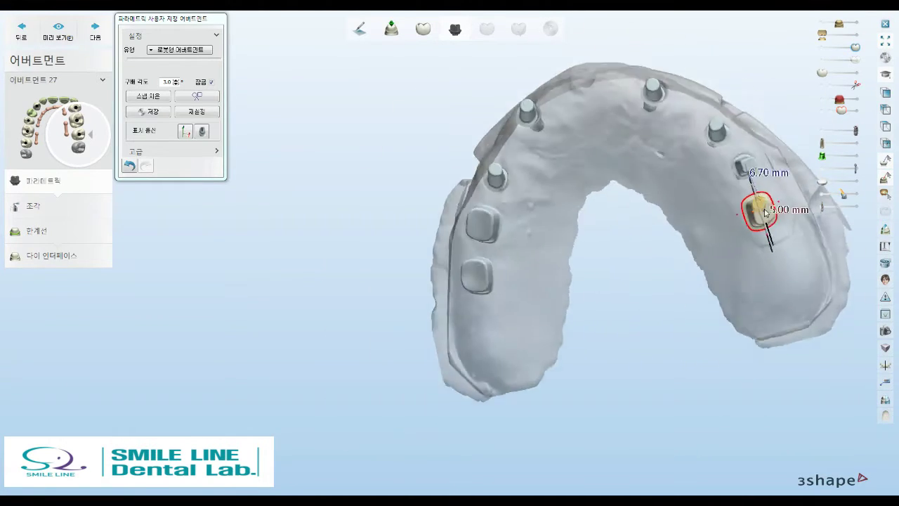
{"action": "scroll", "coordinate": [761, 212], "scroll_direction": "up", "scroll_amount": 5}
{"action": "mouse_move", "coordinate": [761, 213]}
{"action": "right_mouse_down"}
{"action": "mouse_move", "coordinate": [758, 196]}
{"action": "mouse_move", "coordinate": [691, 223]}
{"action": "right_mouse_up"}
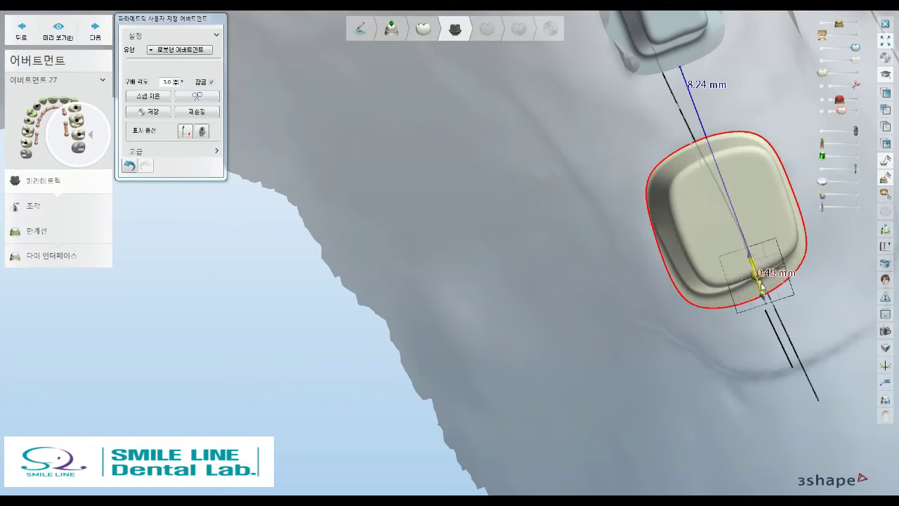
{"action": "scroll", "coordinate": [672, 229], "scroll_direction": "down", "scroll_amount": 2}
{"action": "scroll", "coordinate": [796, 215], "scroll_direction": "down", "scroll_amount": 5}
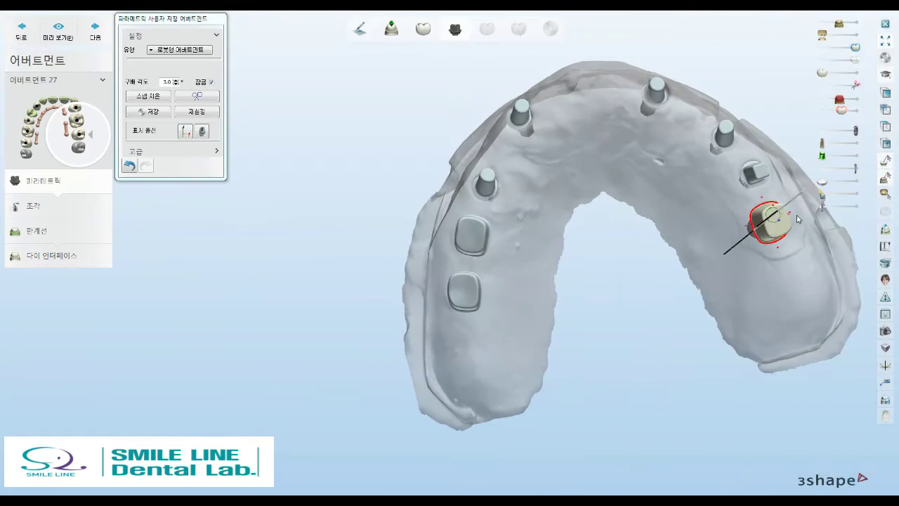
{"action": "mouse_move", "coordinate": [796, 215]}
{"action": "right_mouse_down"}
{"action": "mouse_move", "coordinate": [812, 182]}
{"action": "mouse_move", "coordinate": [808, 151]}
{"action": "mouse_move", "coordinate": [772, 210]}
{"action": "right_mouse_up"}
{"action": "scroll", "coordinate": [813, 182], "scroll_direction": "up", "scroll_amount": 3}
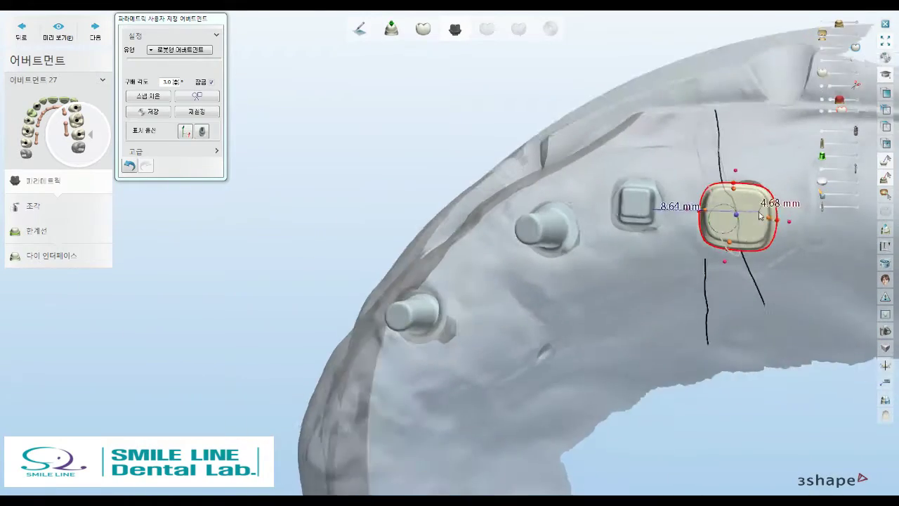
{"action": "scroll", "coordinate": [668, 246], "scroll_direction": "up", "scroll_amount": 3}
{"action": "scroll", "coordinate": [624, 267], "scroll_direction": "up", "scroll_amount": 3}
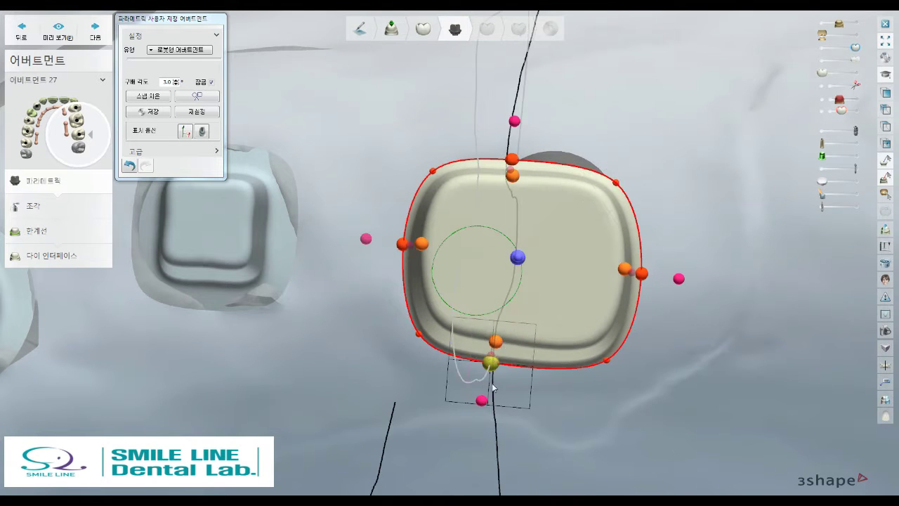
Pull a profile point on abutment 27 down to reshape its emergence profile
{"action": "right_click_drag", "start_coordinate": [484, 404], "coordinate": [628, 371]}
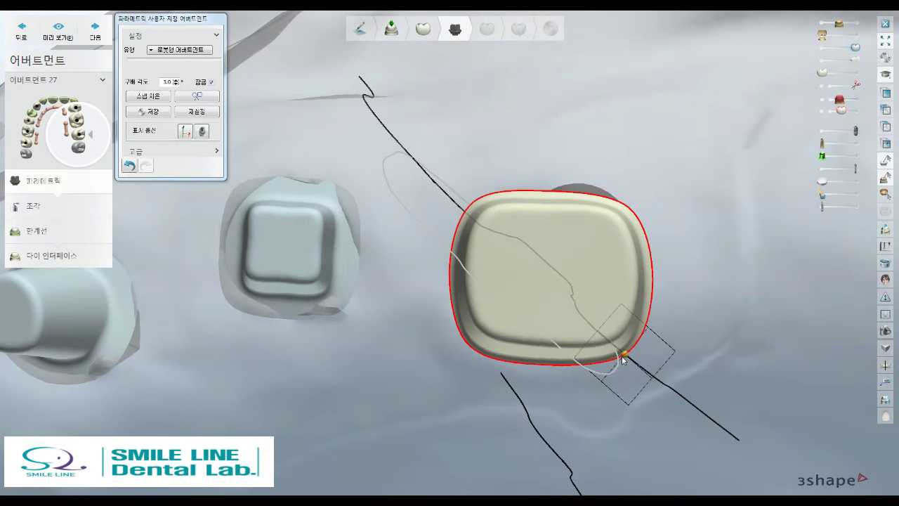
{"action": "scroll", "coordinate": [541, 370], "scroll_direction": "down", "scroll_amount": 5}
{"action": "right_click_drag", "start_coordinate": [548, 365], "coordinate": [642, 171]}
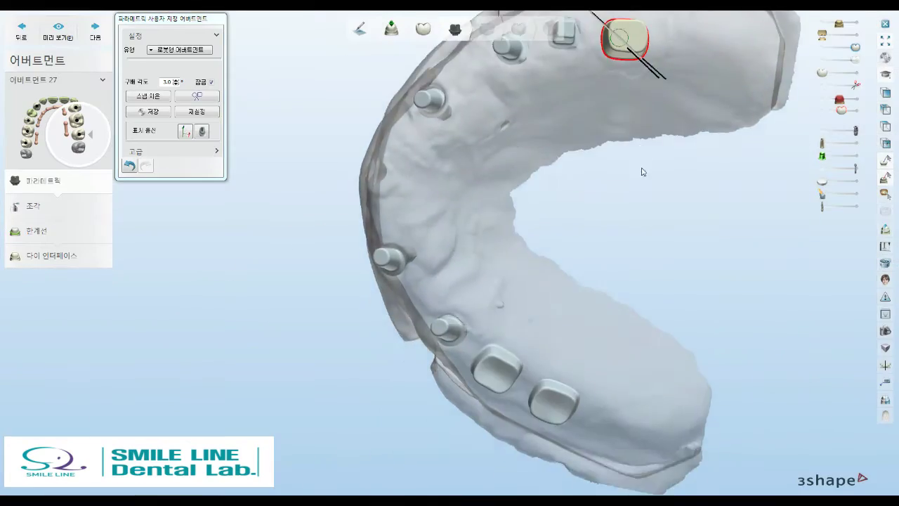
{"action": "scroll", "coordinate": [608, 141], "scroll_direction": "up", "scroll_amount": 5}
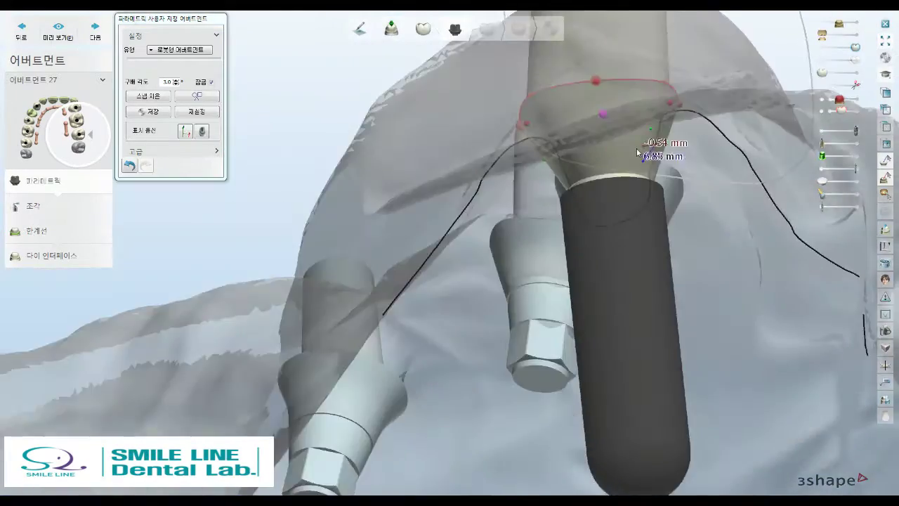
{"action": "right_click_drag", "start_coordinate": [608, 141], "coordinate": [654, 131]}
{"action": "mouse_move", "coordinate": [380, 164]}
{"action": "left_mouse_down"}
{"action": "mouse_move", "coordinate": [381, 184]}
{"action": "mouse_move", "coordinate": [357, 175]}
{"action": "left_mouse_up"}
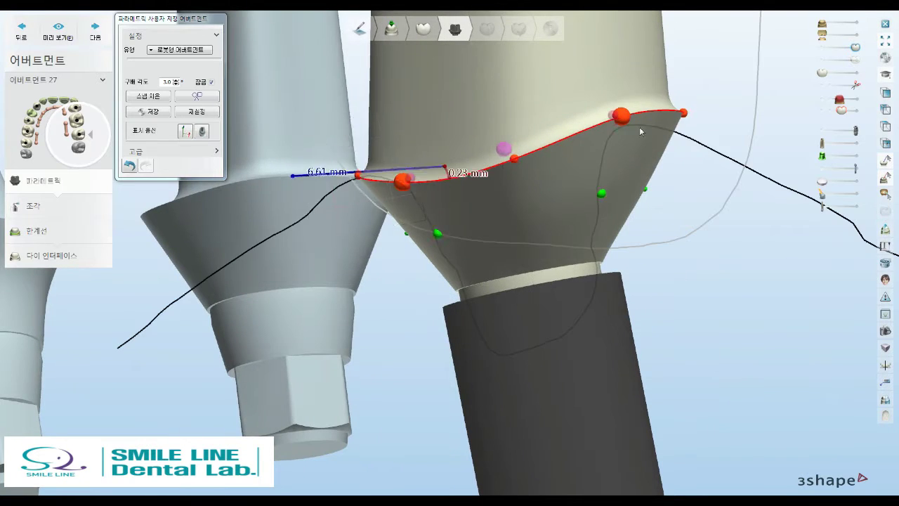
Reposition a second emergence-profile point of abutment 27 from a close-up view
{"action": "right_click_drag", "start_coordinate": [641, 131], "coordinate": [674, 116]}
{"action": "right_click_drag", "start_coordinate": [599, 166], "coordinate": [640, 139]}
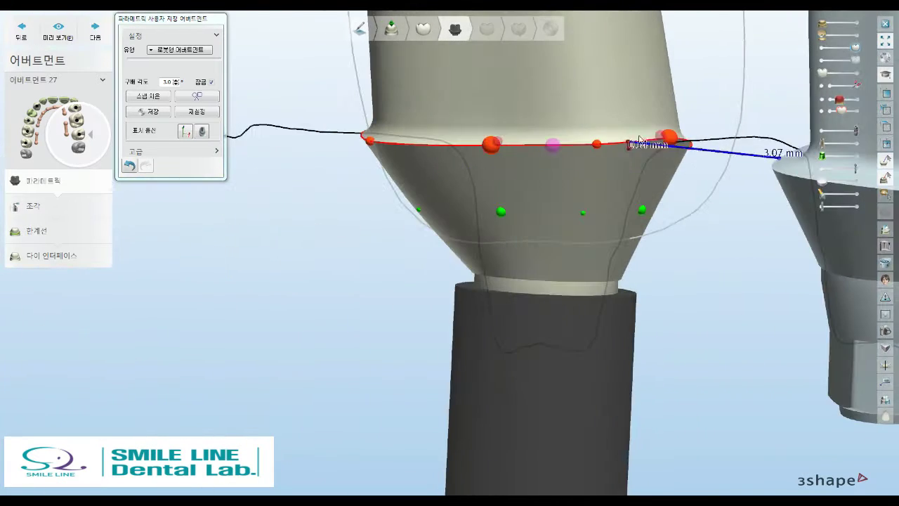
{"action": "right_click_drag", "start_coordinate": [696, 145], "coordinate": [623, 149]}
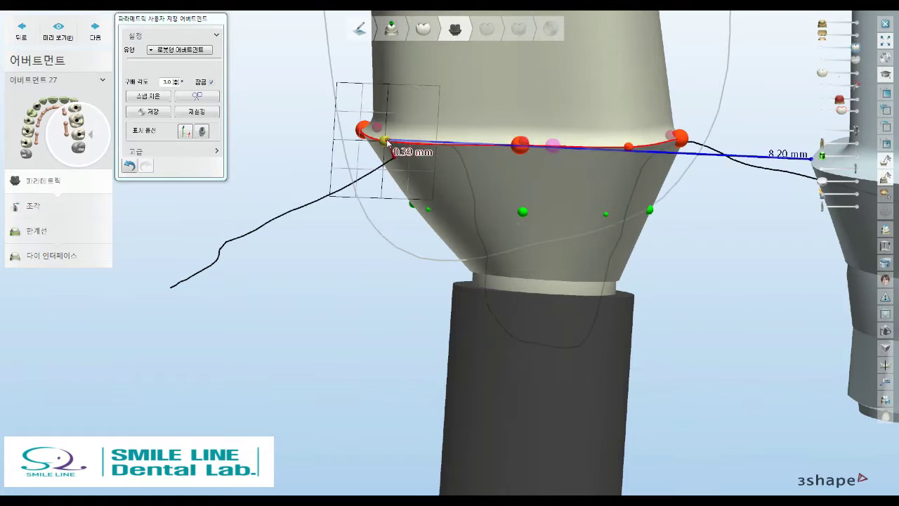
{"action": "mouse_move", "coordinate": [389, 149]}
{"action": "right_mouse_down"}
{"action": "mouse_move", "coordinate": [659, 149]}
{"action": "mouse_move", "coordinate": [642, 195]}
{"action": "right_mouse_up"}
{"action": "scroll", "coordinate": [655, 141], "scroll_direction": "down", "scroll_amount": 5}
{"action": "scroll", "coordinate": [708, 126], "scroll_direction": "up", "scroll_amount": 3}
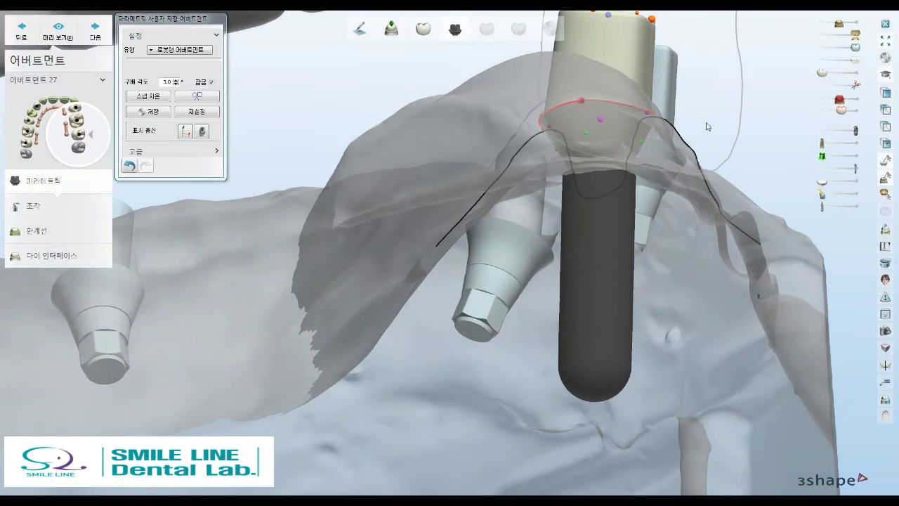
{"action": "scroll", "coordinate": [676, 154], "scroll_direction": "up", "scroll_amount": 4}
{"action": "mouse_move", "coordinate": [676, 153]}
{"action": "right_mouse_down"}
{"action": "mouse_move", "coordinate": [661, 115]}
{"action": "mouse_move", "coordinate": [441, 142]}
{"action": "mouse_move", "coordinate": [622, 152]}
{"action": "mouse_move", "coordinate": [407, 181]}
{"action": "right_mouse_up"}
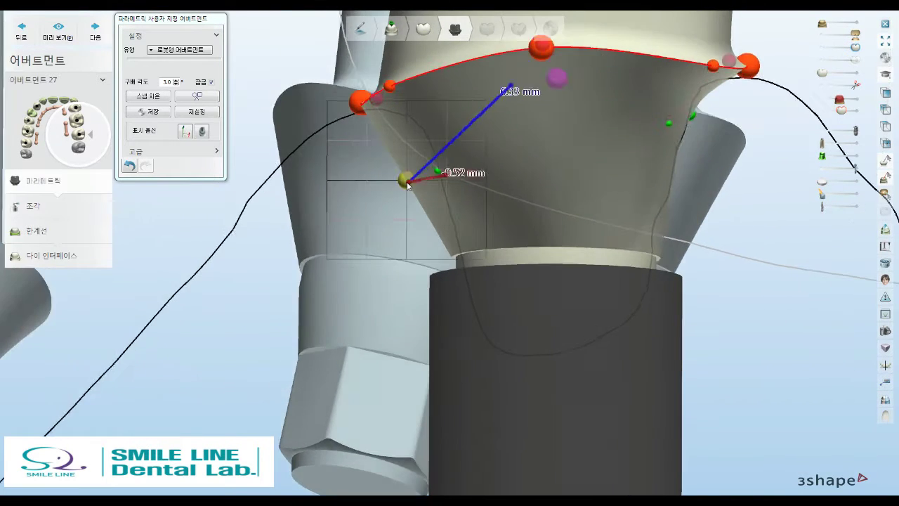
{"action": "mouse_move", "coordinate": [421, 141]}
{"action": "right_mouse_down"}
{"action": "mouse_move", "coordinate": [737, 163]}
{"action": "mouse_move", "coordinate": [716, 125]}
{"action": "mouse_move", "coordinate": [666, 182]}
{"action": "right_mouse_up"}
Shift abutment 27's margin line at one point, then review the full arch
{"action": "right_click_drag", "start_coordinate": [740, 145], "coordinate": [733, 137]}
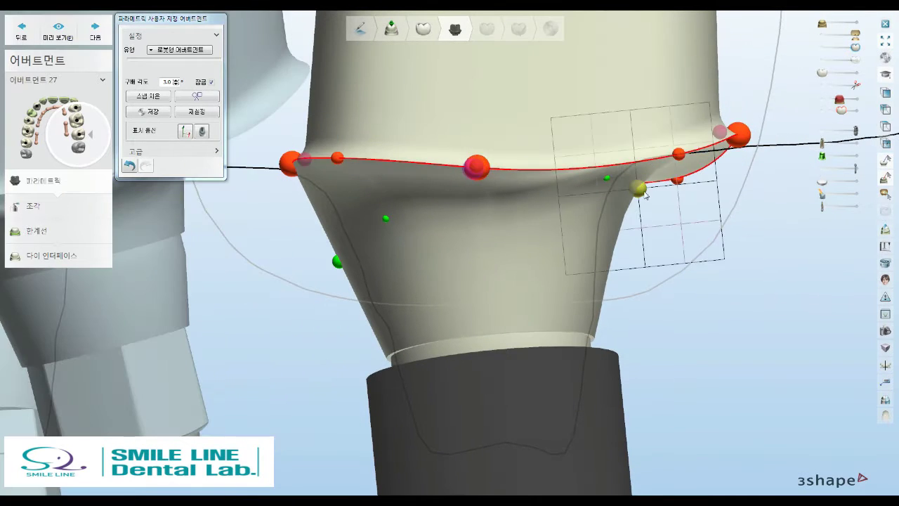
{"action": "mouse_move", "coordinate": [630, 201]}
{"action": "right_mouse_down"}
{"action": "mouse_move", "coordinate": [726, 140]}
{"action": "mouse_move", "coordinate": [638, 169]}
{"action": "mouse_move", "coordinate": [598, 214]}
{"action": "mouse_move", "coordinate": [689, 243]}
{"action": "right_mouse_up"}
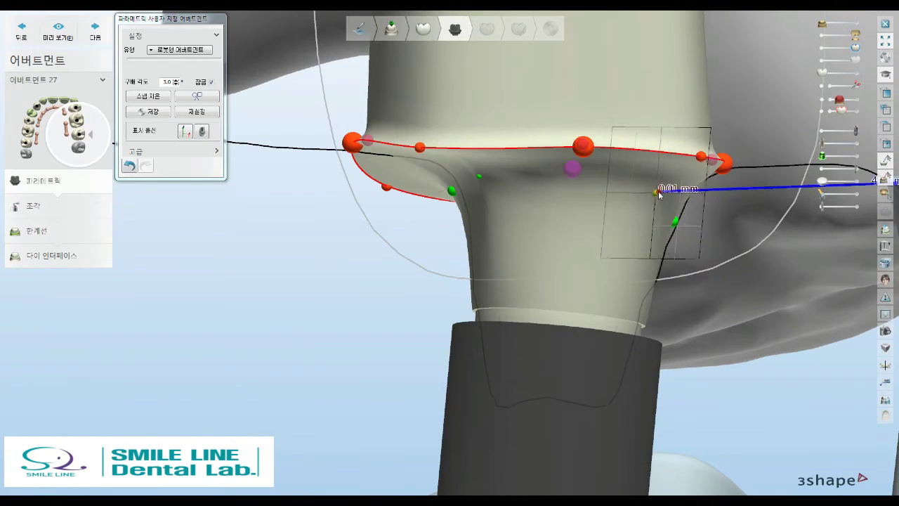
{"action": "mouse_move", "coordinate": [660, 195]}
{"action": "right_mouse_down"}
{"action": "mouse_move", "coordinate": [492, 176]}
{"action": "mouse_move", "coordinate": [623, 206]}
{"action": "mouse_move", "coordinate": [585, 186]}
{"action": "mouse_move", "coordinate": [577, 169]}
{"action": "right_mouse_up"}
{"action": "mouse_move", "coordinate": [678, 198]}
{"action": "right_mouse_down"}
{"action": "mouse_move", "coordinate": [644, 208]}
{"action": "mouse_move", "coordinate": [694, 201]}
{"action": "mouse_move", "coordinate": [645, 232]}
{"action": "mouse_move", "coordinate": [694, 227]}
{"action": "mouse_move", "coordinate": [689, 201]}
{"action": "mouse_move", "coordinate": [635, 161]}
{"action": "mouse_move", "coordinate": [592, 191]}
{"action": "mouse_move", "coordinate": [538, 205]}
{"action": "mouse_move", "coordinate": [493, 201]}
{"action": "mouse_move", "coordinate": [502, 185]}
{"action": "right_mouse_up"}
{"action": "mouse_move", "coordinate": [555, 230]}
{"action": "right_mouse_down"}
{"action": "mouse_move", "coordinate": [534, 232]}
{"action": "mouse_move", "coordinate": [558, 223]}
{"action": "mouse_move", "coordinate": [510, 225]}
{"action": "right_mouse_up"}
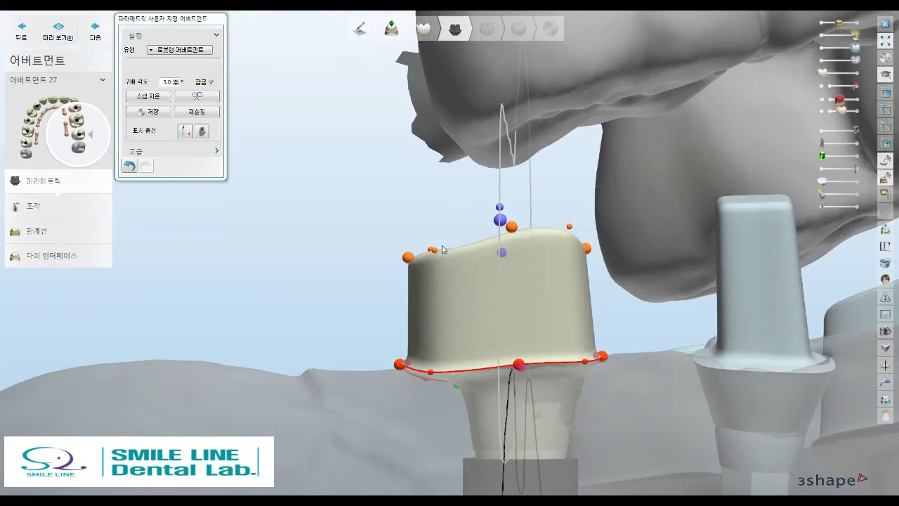
{"action": "right_click_drag", "start_coordinate": [435, 246], "coordinate": [492, 211]}
{"action": "mouse_move", "coordinate": [582, 233]}
{"action": "right_mouse_down"}
{"action": "mouse_move", "coordinate": [586, 226]}
{"action": "mouse_move", "coordinate": [503, 184]}
{"action": "mouse_move", "coordinate": [480, 217]}
{"action": "right_mouse_up"}
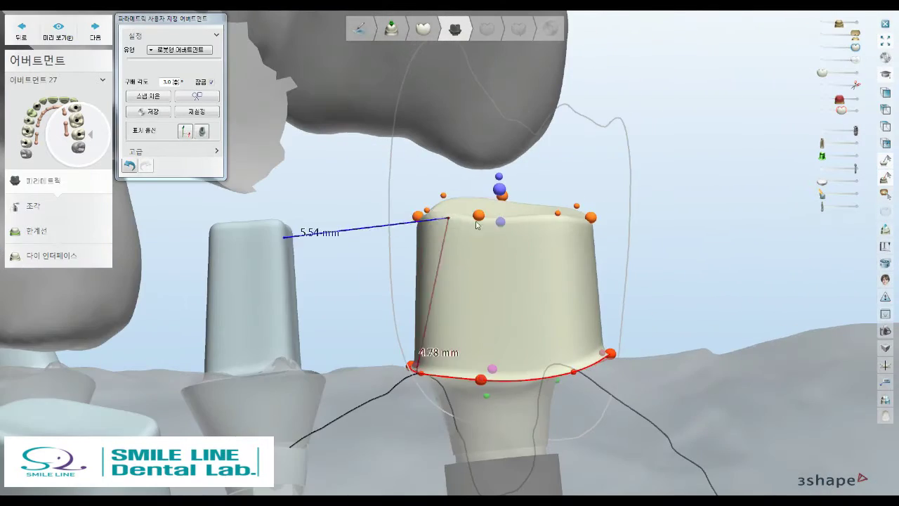
{"action": "right_click_drag", "start_coordinate": [559, 222], "coordinate": [497, 220]}
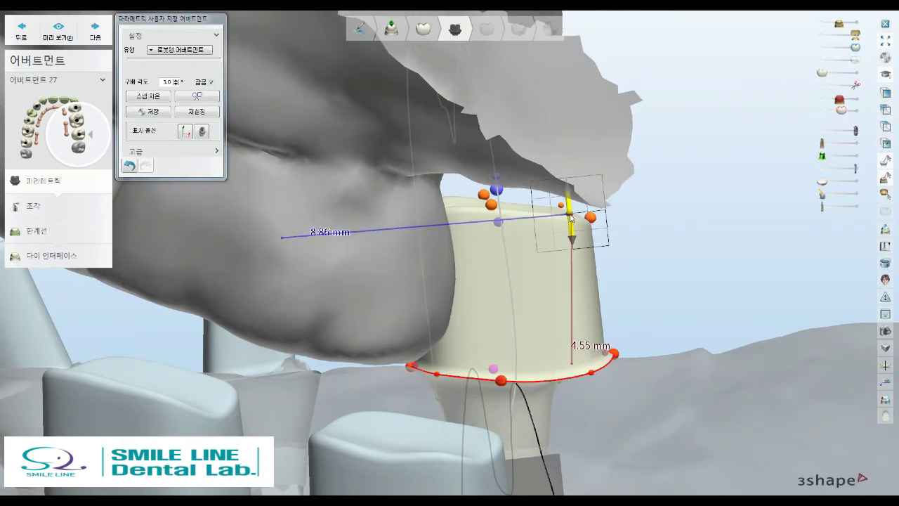
{"action": "mouse_move", "coordinate": [571, 218]}
{"action": "right_mouse_down"}
{"action": "mouse_move", "coordinate": [511, 240]}
{"action": "mouse_move", "coordinate": [536, 203]}
{"action": "right_mouse_up"}
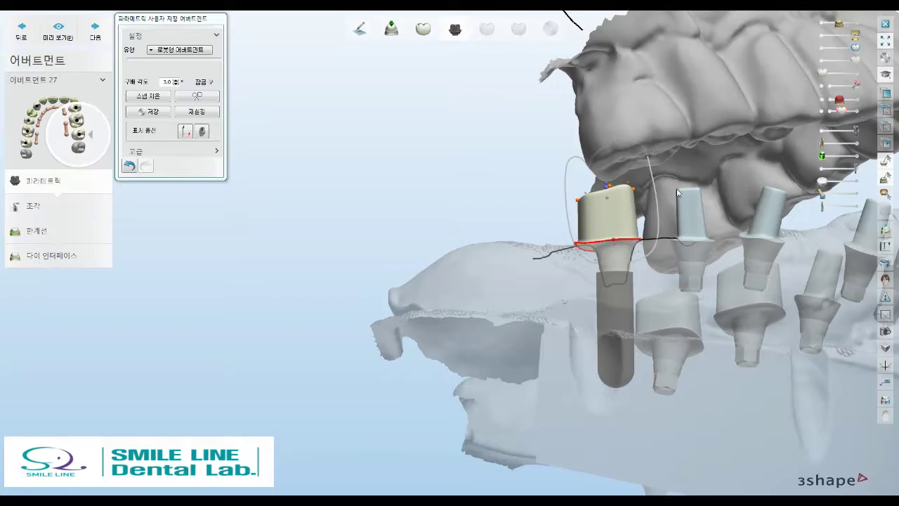
{"action": "right_click_drag", "start_coordinate": [618, 201], "coordinate": [489, 191]}
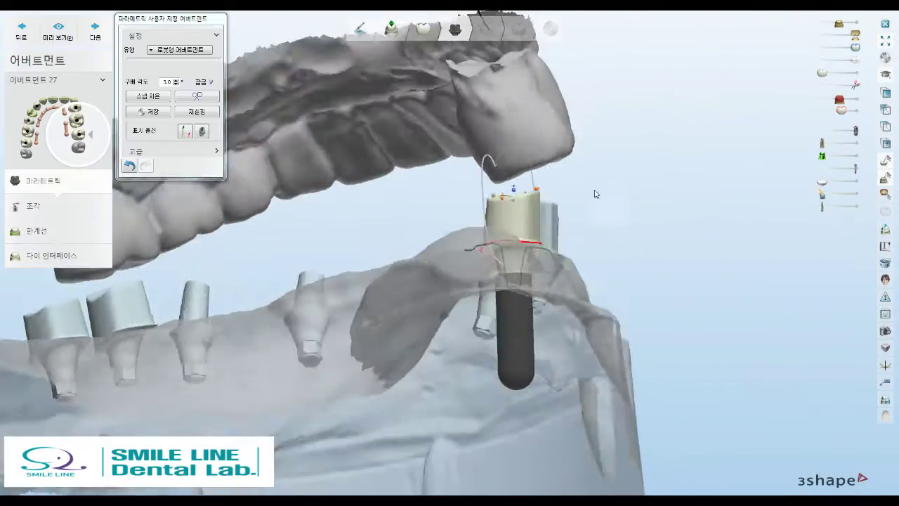
{"action": "scroll", "coordinate": [490, 201], "scroll_direction": "down", "scroll_amount": 5}
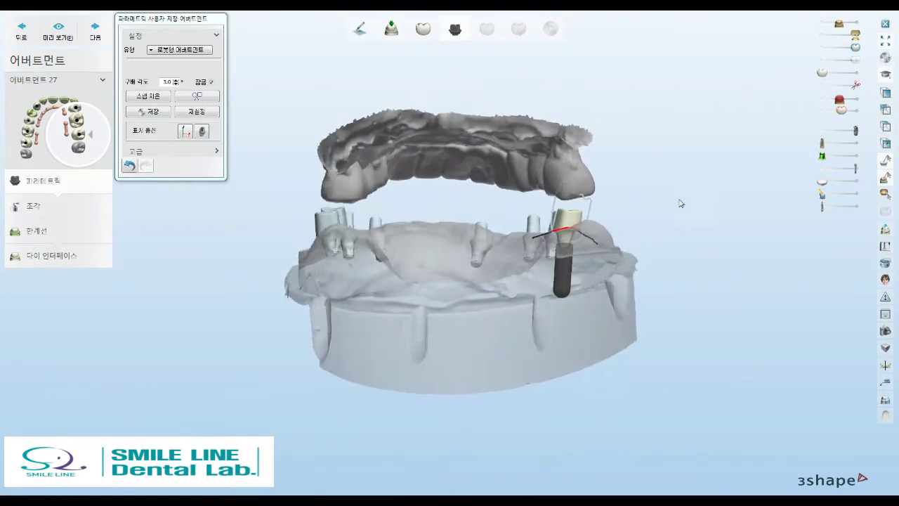
{"action": "right_click_drag", "start_coordinate": [679, 201], "coordinate": [634, 199]}
{"action": "scroll", "coordinate": [572, 212], "scroll_direction": "up", "scroll_amount": 5}
Select abutment 26, try a slight tilt, and undo it with Ctrl+Z
{"action": "left_click", "coordinate": [573, 213]}
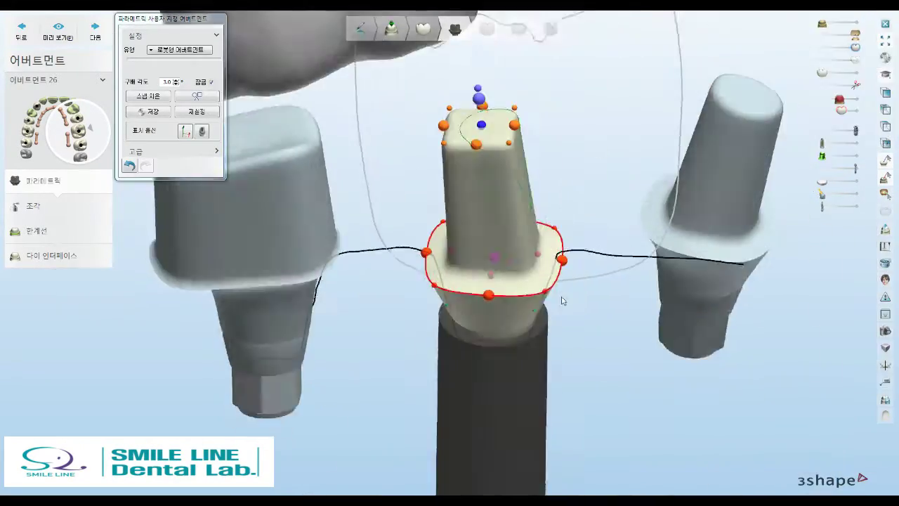
{"action": "mouse_move", "coordinate": [562, 300]}
{"action": "right_mouse_down"}
{"action": "mouse_move", "coordinate": [572, 317]}
{"action": "mouse_move", "coordinate": [597, 184]}
{"action": "right_mouse_up"}
{"action": "scroll", "coordinate": [558, 282], "scroll_direction": "up", "scroll_amount": 2}
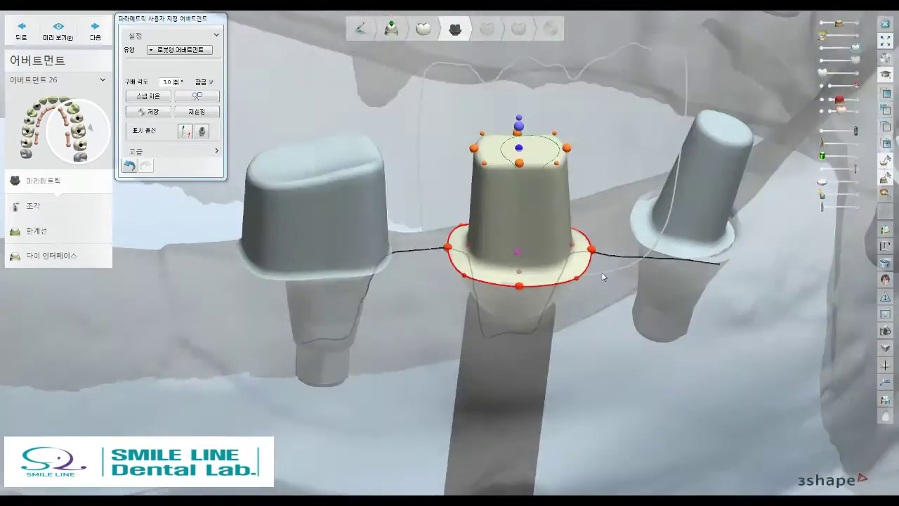
{"action": "right_click_drag", "start_coordinate": [602, 277], "coordinate": [593, 248]}
{"action": "left_click_drag", "start_coordinate": [611, 255], "coordinate": [612, 250]}
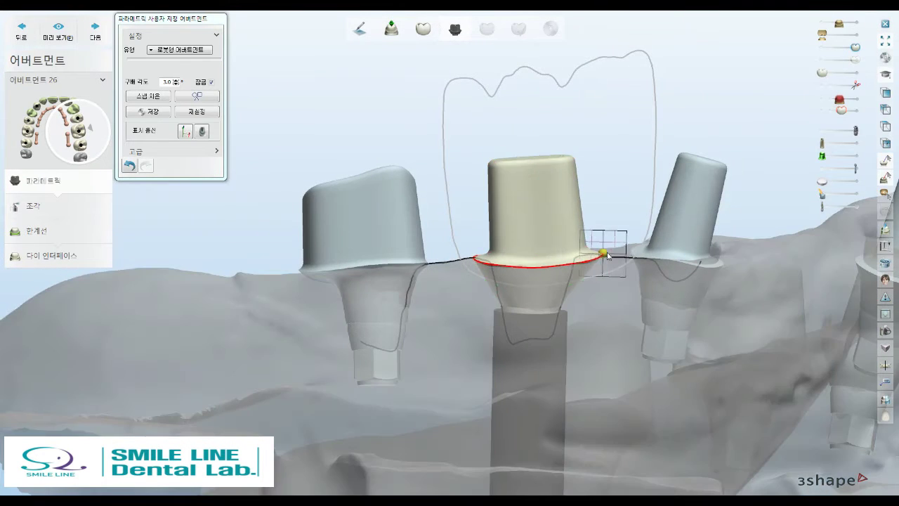
{"action": "key", "text": "ctrl+z"}
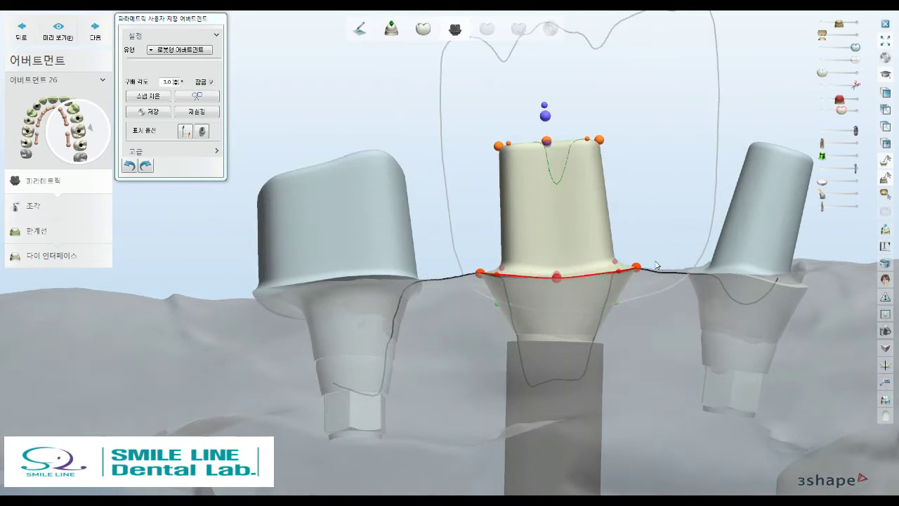
{"action": "scroll", "coordinate": [651, 267], "scroll_direction": "up", "scroll_amount": 2}
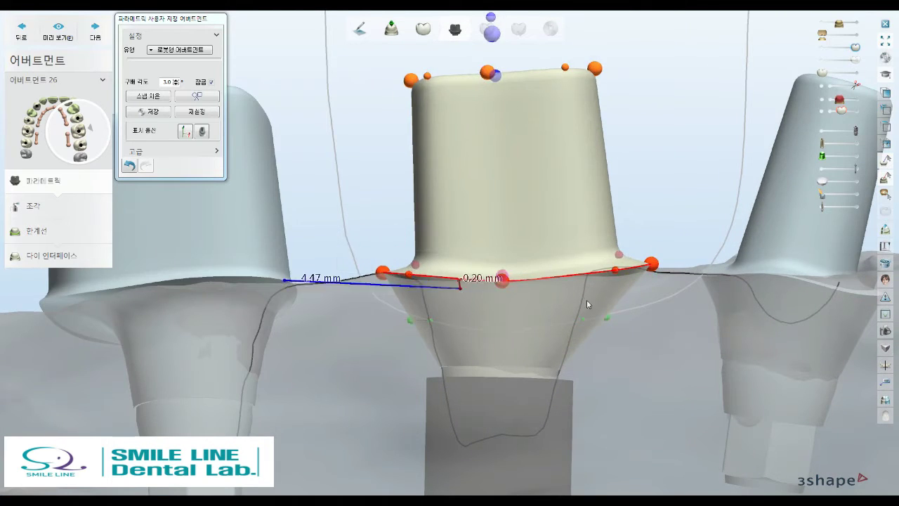
{"action": "right_click_drag", "start_coordinate": [587, 300], "coordinate": [523, 170]}
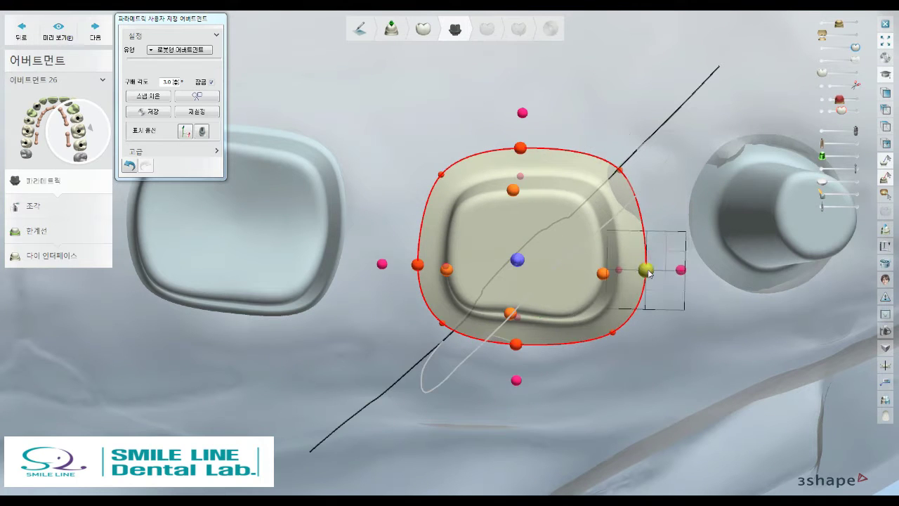
{"action": "scroll", "coordinate": [653, 325], "scroll_direction": "down", "scroll_amount": 2}
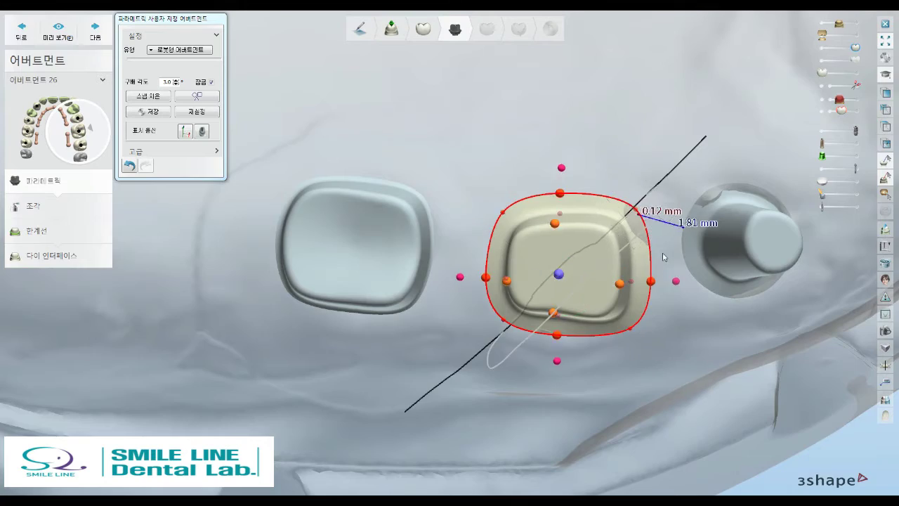
{"action": "mouse_move", "coordinate": [664, 258]}
{"action": "right_mouse_down"}
{"action": "mouse_move", "coordinate": [635, 295]}
{"action": "mouse_move", "coordinate": [498, 208]}
{"action": "right_mouse_up"}
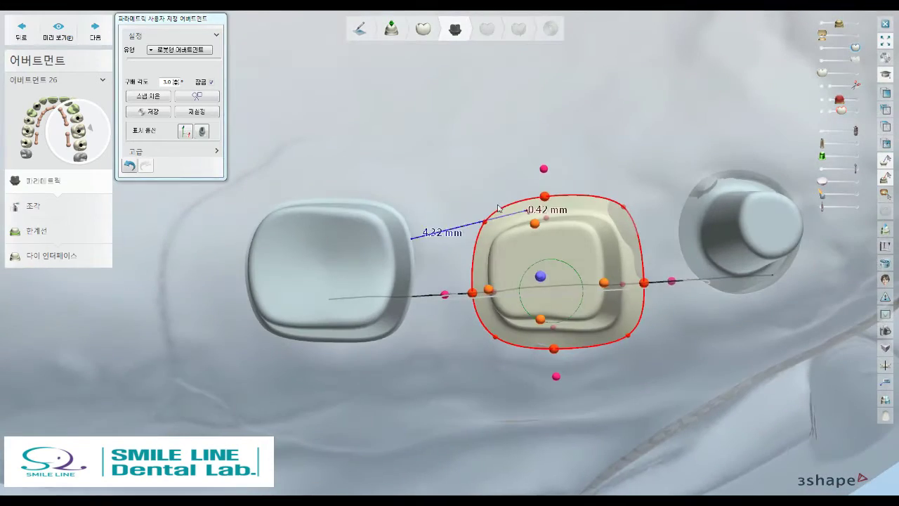
{"action": "scroll", "coordinate": [726, 252], "scroll_direction": "down", "scroll_amount": 3}
{"action": "scroll", "coordinate": [727, 252], "scroll_direction": "down", "scroll_amount": 3}
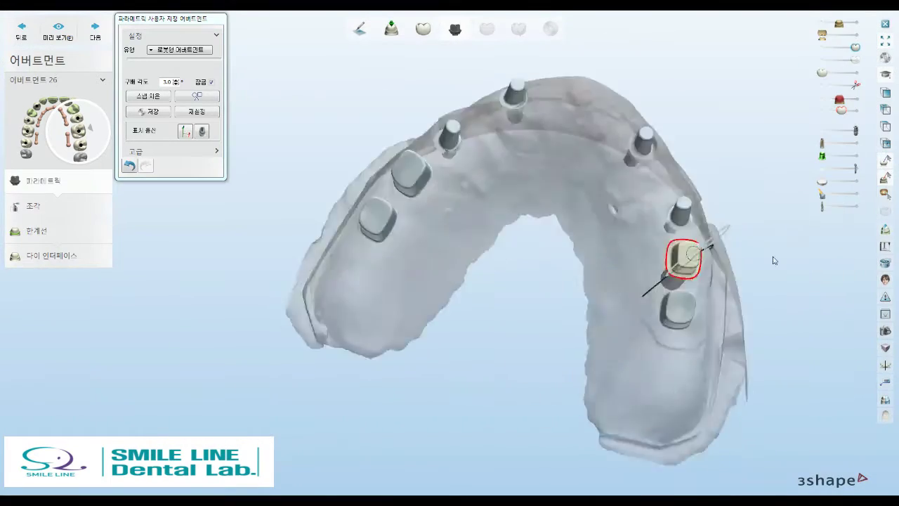
{"action": "mouse_move", "coordinate": [726, 252]}
{"action": "right_mouse_down"}
{"action": "mouse_move", "coordinate": [786, 245]}
{"action": "mouse_move", "coordinate": [680, 251]}
{"action": "mouse_move", "coordinate": [667, 229]}
{"action": "right_mouse_up"}
{"action": "scroll", "coordinate": [786, 246], "scroll_direction": "up", "scroll_amount": 3}
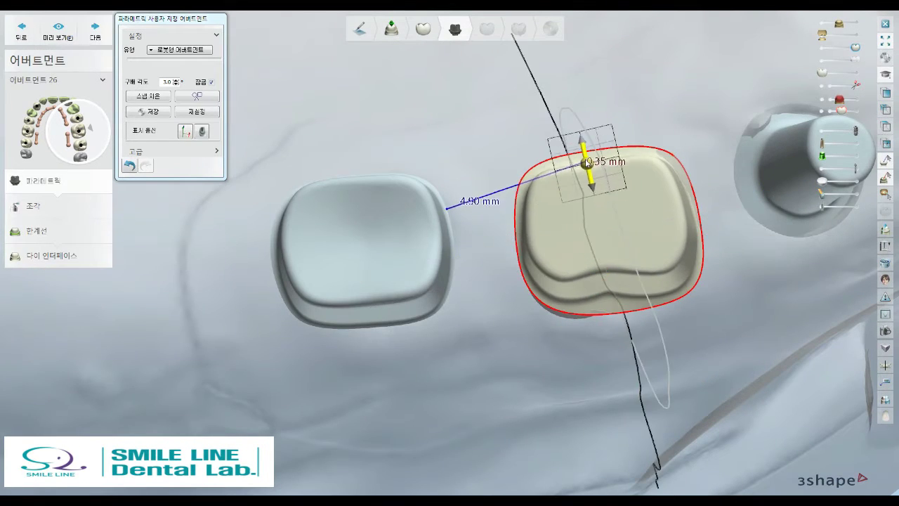
{"action": "right_click_drag", "start_coordinate": [693, 255], "coordinate": [705, 249]}
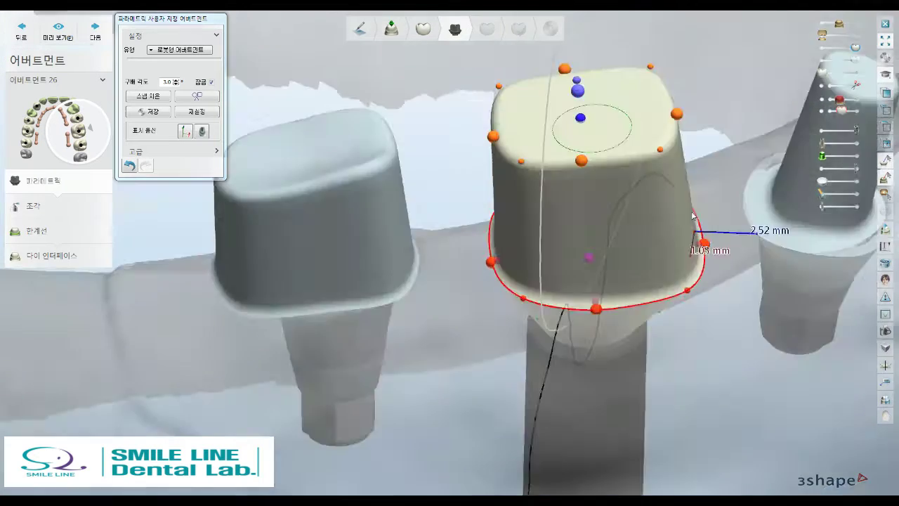
{"action": "scroll", "coordinate": [705, 250], "scroll_direction": "up", "scroll_amount": 3}
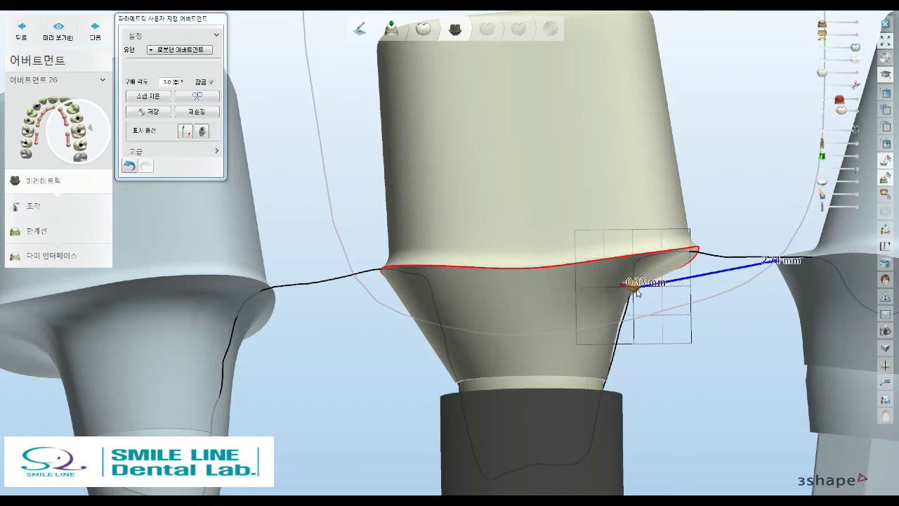
{"action": "right_click_drag", "start_coordinate": [637, 293], "coordinate": [702, 262]}
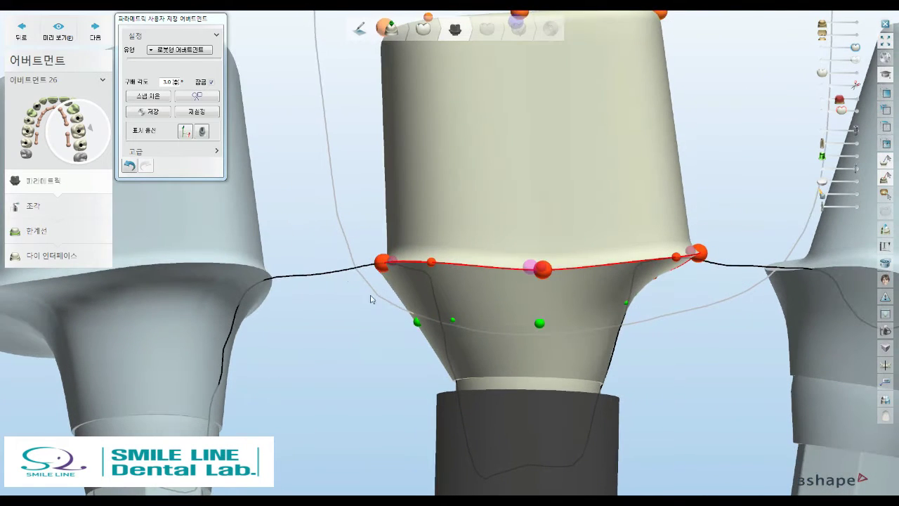
{"action": "right_click_drag", "start_coordinate": [427, 287], "coordinate": [708, 286]}
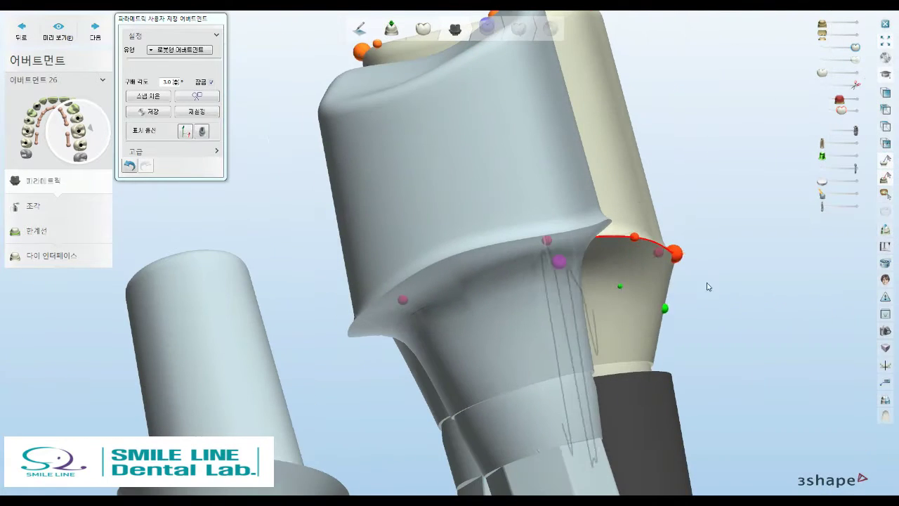
{"action": "mouse_move", "coordinate": [639, 285]}
{"action": "right_mouse_down"}
{"action": "mouse_move", "coordinate": [646, 260]}
{"action": "mouse_move", "coordinate": [510, 315]}
{"action": "mouse_move", "coordinate": [763, 257]}
{"action": "mouse_move", "coordinate": [706, 223]}
{"action": "mouse_move", "coordinate": [751, 207]}
{"action": "mouse_move", "coordinate": [598, 243]}
{"action": "mouse_move", "coordinate": [618, 231]}
{"action": "mouse_move", "coordinate": [605, 176]}
{"action": "mouse_move", "coordinate": [594, 173]}
{"action": "mouse_move", "coordinate": [680, 184]}
{"action": "mouse_move", "coordinate": [660, 272]}
{"action": "mouse_move", "coordinate": [597, 261]}
{"action": "mouse_move", "coordinate": [587, 225]}
{"action": "mouse_move", "coordinate": [592, 203]}
{"action": "mouse_move", "coordinate": [683, 228]}
{"action": "mouse_move", "coordinate": [625, 257]}
{"action": "mouse_move", "coordinate": [552, 246]}
{"action": "mouse_move", "coordinate": [642, 236]}
{"action": "mouse_move", "coordinate": [636, 257]}
{"action": "mouse_move", "coordinate": [747, 213]}
{"action": "mouse_move", "coordinate": [524, 195]}
{"action": "mouse_move", "coordinate": [529, 232]}
{"action": "mouse_move", "coordinate": [502, 201]}
{"action": "mouse_move", "coordinate": [528, 175]}
{"action": "mouse_move", "coordinate": [513, 145]}
{"action": "mouse_move", "coordinate": [482, 150]}
{"action": "mouse_move", "coordinate": [518, 215]}
{"action": "right_mouse_up"}
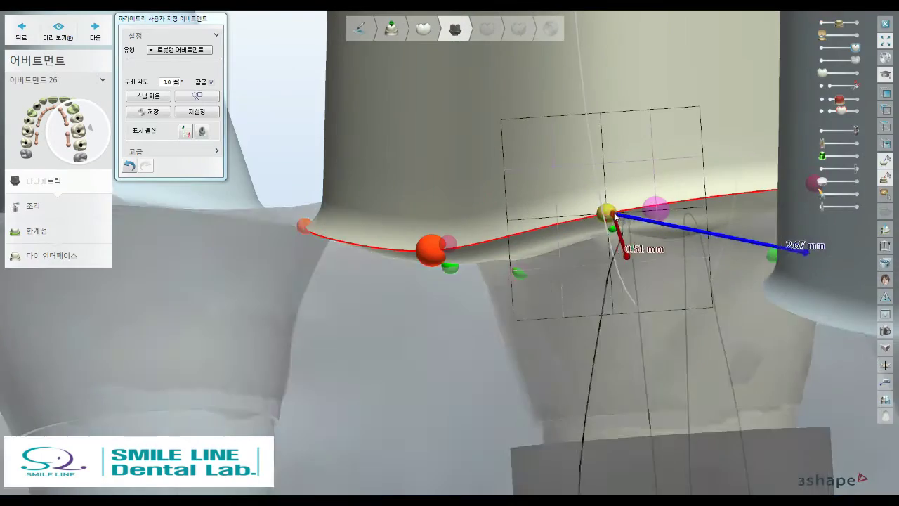
{"action": "mouse_move", "coordinate": [608, 206]}
{"action": "right_mouse_down"}
{"action": "mouse_move", "coordinate": [763, 225]}
{"action": "mouse_move", "coordinate": [594, 215]}
{"action": "mouse_move", "coordinate": [630, 175]}
{"action": "right_mouse_up"}
{"action": "mouse_move", "coordinate": [616, 204]}
{"action": "right_mouse_down"}
{"action": "mouse_move", "coordinate": [566, 204]}
{"action": "mouse_move", "coordinate": [603, 188]}
{"action": "mouse_move", "coordinate": [440, 172]}
{"action": "right_mouse_up"}
{"action": "mouse_move", "coordinate": [496, 176]}
{"action": "right_mouse_down"}
{"action": "mouse_move", "coordinate": [624, 213]}
{"action": "mouse_move", "coordinate": [590, 220]}
{"action": "right_mouse_up"}
{"action": "right_click_drag", "start_coordinate": [484, 224], "coordinate": [483, 227]}
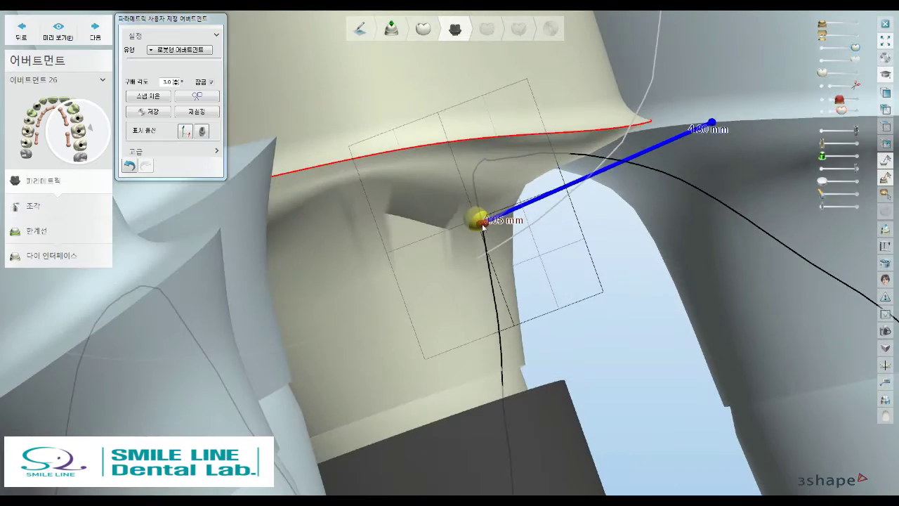
{"action": "mouse_move", "coordinate": [554, 230]}
{"action": "right_mouse_down"}
{"action": "mouse_move", "coordinate": [527, 201]}
{"action": "mouse_move", "coordinate": [634, 119]}
{"action": "mouse_move", "coordinate": [586, 152]}
{"action": "mouse_move", "coordinate": [422, 176]}
{"action": "right_mouse_up"}
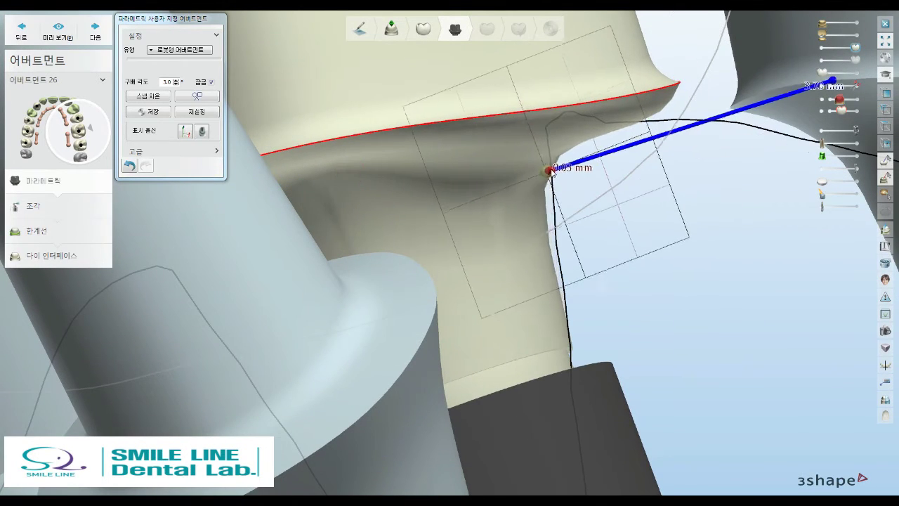
{"action": "mouse_move", "coordinate": [551, 172]}
{"action": "right_mouse_down"}
{"action": "mouse_move", "coordinate": [586, 169]}
{"action": "mouse_move", "coordinate": [642, 126]}
{"action": "mouse_move", "coordinate": [454, 132]}
{"action": "mouse_move", "coordinate": [402, 161]}
{"action": "right_mouse_up"}
{"action": "mouse_move", "coordinate": [506, 181]}
{"action": "right_mouse_down"}
{"action": "mouse_move", "coordinate": [536, 151]}
{"action": "mouse_move", "coordinate": [648, 142]}
{"action": "right_mouse_up"}
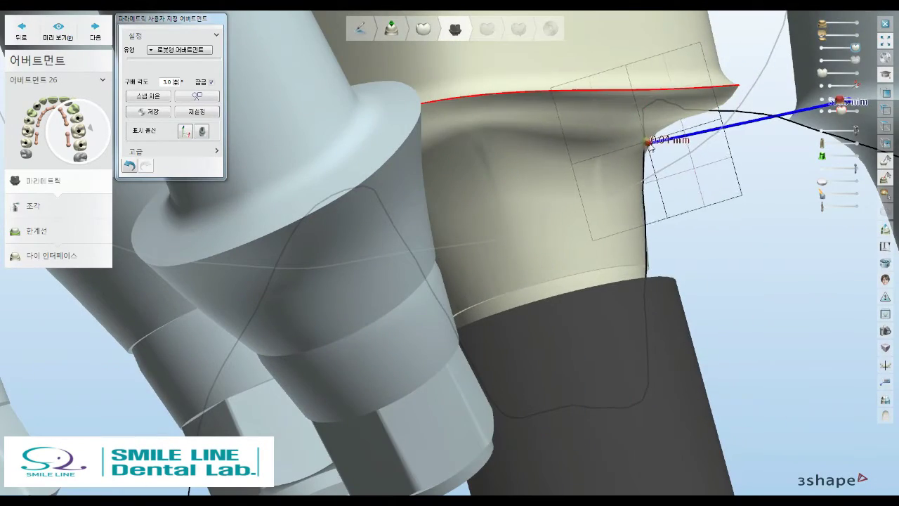
{"action": "mouse_move", "coordinate": [589, 158]}
{"action": "right_mouse_down"}
{"action": "mouse_move", "coordinate": [693, 145]}
{"action": "mouse_move", "coordinate": [645, 254]}
{"action": "mouse_move", "coordinate": [703, 182]}
{"action": "mouse_move", "coordinate": [788, 118]}
{"action": "right_mouse_up"}
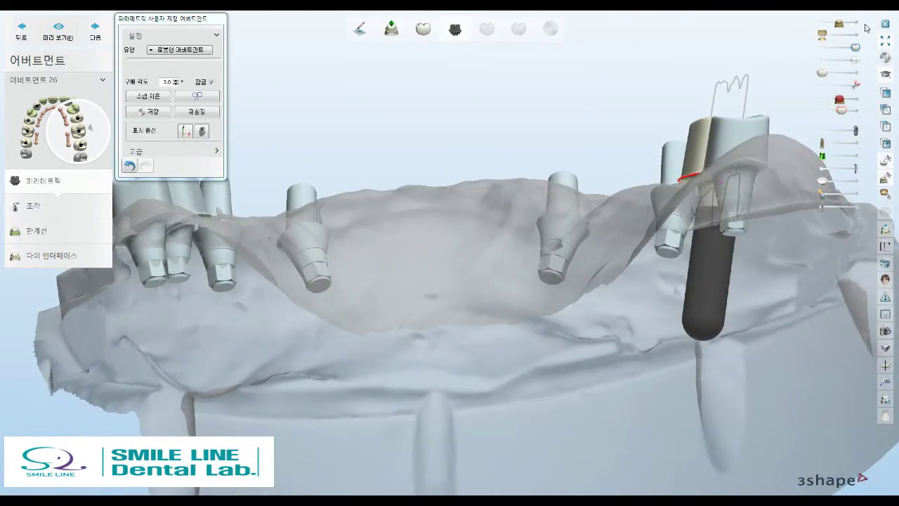
Rotate to abutment 26's margin and open a 2D cross-section showing a 0.353 mm gap
{"action": "scroll", "coordinate": [788, 118], "scroll_direction": "up", "scroll_amount": 3}
{"action": "scroll", "coordinate": [789, 118], "scroll_direction": "up", "scroll_amount": 3}
{"action": "scroll", "coordinate": [753, 197], "scroll_direction": "up", "scroll_amount": 3}
{"action": "scroll", "coordinate": [753, 197], "scroll_direction": "up", "scroll_amount": 1}
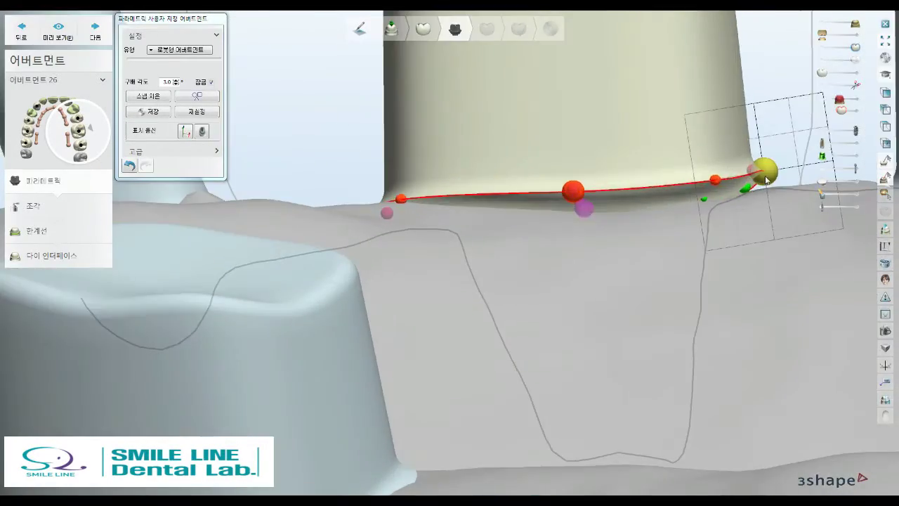
{"action": "scroll", "coordinate": [753, 199], "scroll_direction": "up", "scroll_amount": 1}
{"action": "mouse_move", "coordinate": [718, 232]}
{"action": "right_mouse_down"}
{"action": "mouse_move", "coordinate": [692, 231]}
{"action": "mouse_move", "coordinate": [711, 183]}
{"action": "mouse_move", "coordinate": [413, 215]}
{"action": "right_mouse_up"}
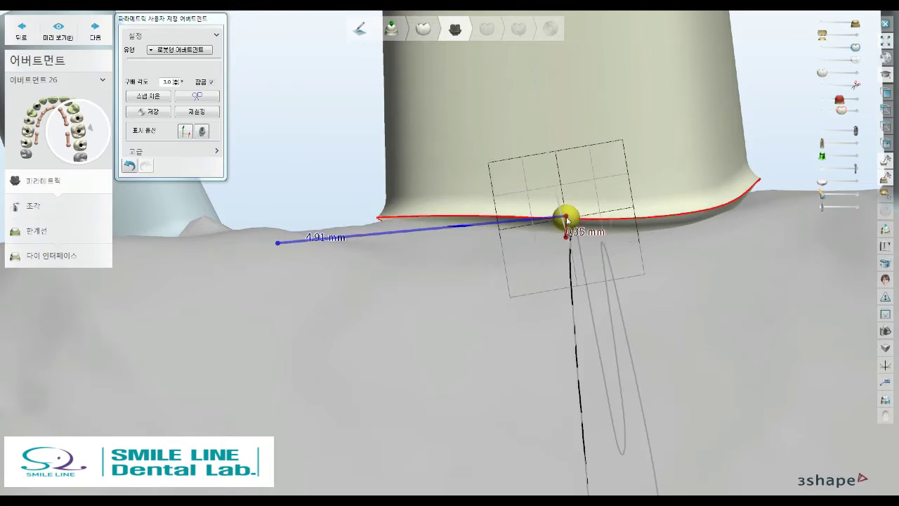
{"action": "mouse_move", "coordinate": [686, 218]}
{"action": "right_mouse_down"}
{"action": "mouse_move", "coordinate": [685, 143]}
{"action": "mouse_move", "coordinate": [476, 261]}
{"action": "mouse_move", "coordinate": [478, 284]}
{"action": "right_mouse_up"}
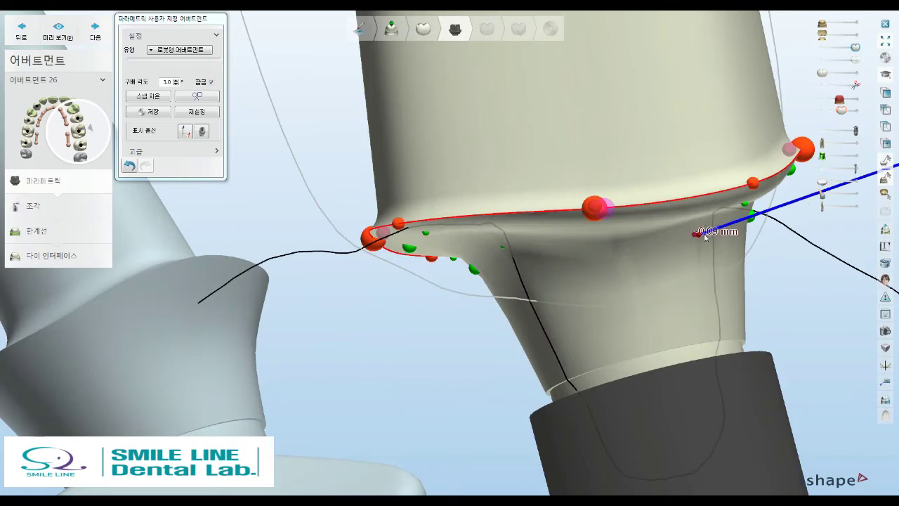
{"action": "mouse_move", "coordinate": [702, 231]}
{"action": "right_mouse_down"}
{"action": "mouse_move", "coordinate": [562, 231]}
{"action": "mouse_move", "coordinate": [619, 234]}
{"action": "mouse_move", "coordinate": [616, 227]}
{"action": "mouse_move", "coordinate": [548, 260]}
{"action": "mouse_move", "coordinate": [557, 289]}
{"action": "right_mouse_up"}
{"action": "left_click", "coordinate": [886, 232]}
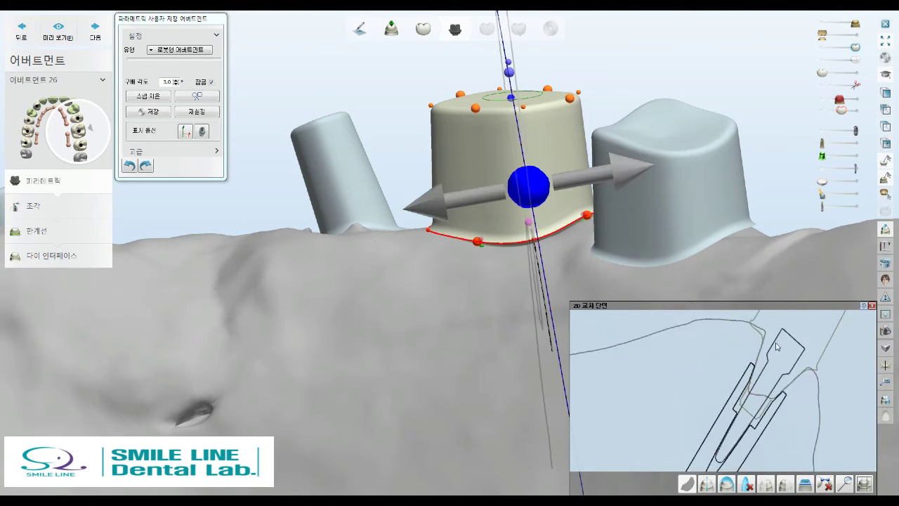
Close the cross-section and drag abutment 26's end down toward the lower teeth, to about 5.40 mm
{"action": "left_click", "coordinate": [873, 307]}
{"action": "mouse_move", "coordinate": [873, 310]}
{"action": "right_mouse_down"}
{"action": "mouse_move", "coordinate": [693, 246]}
{"action": "mouse_move", "coordinate": [652, 337]}
{"action": "mouse_move", "coordinate": [762, 184]}
{"action": "right_mouse_up"}
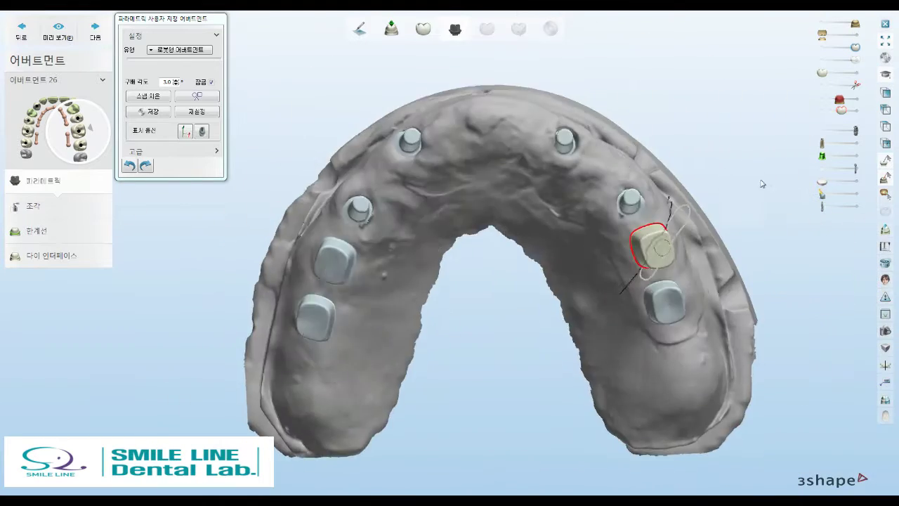
{"action": "scroll", "coordinate": [674, 239], "scroll_direction": "up", "scroll_amount": 2}
{"action": "scroll", "coordinate": [653, 260], "scroll_direction": "up", "scroll_amount": 3}
{"action": "scroll", "coordinate": [642, 283], "scroll_direction": "up", "scroll_amount": 2}
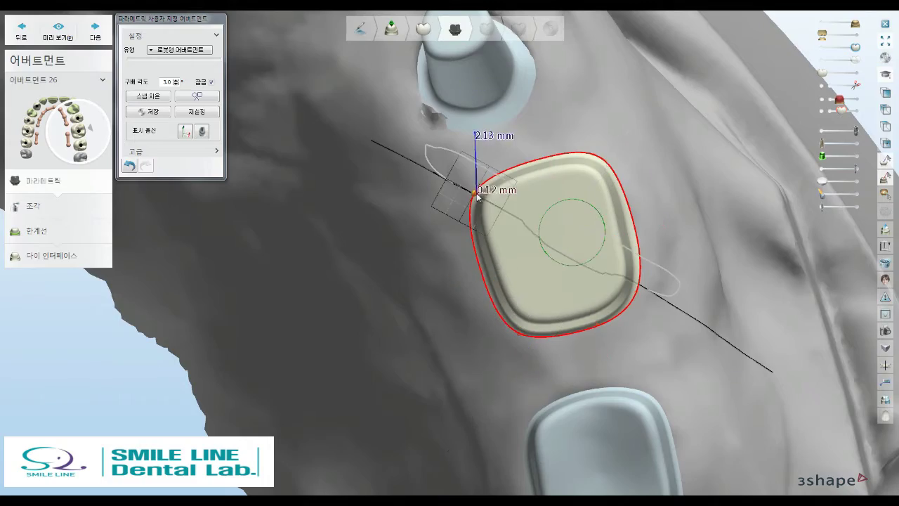
{"action": "scroll", "coordinate": [477, 197], "scroll_direction": "down", "scroll_amount": 2}
{"action": "right_click_drag", "start_coordinate": [595, 241], "coordinate": [663, 259]}
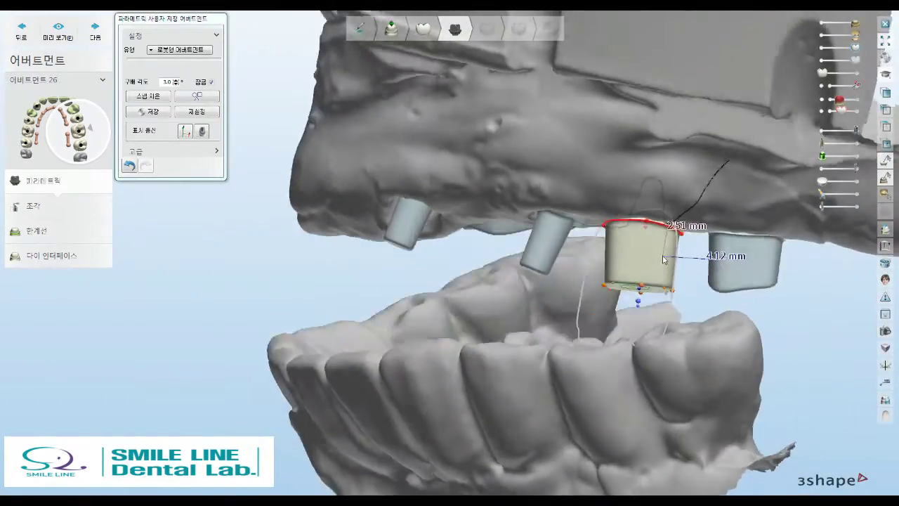
{"action": "scroll", "coordinate": [663, 260], "scroll_direction": "up", "scroll_amount": 1}
{"action": "scroll", "coordinate": [664, 261], "scroll_direction": "up", "scroll_amount": 3}
{"action": "left_click", "coordinate": [578, 288]}
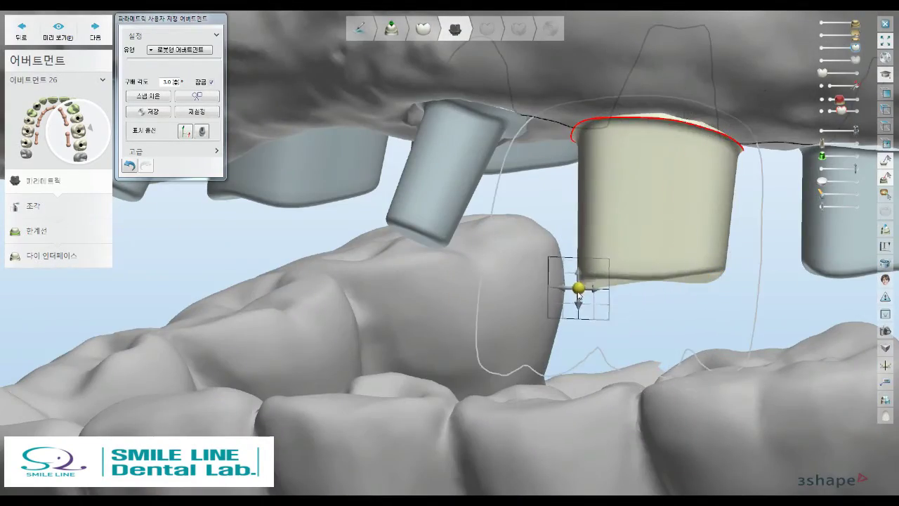
{"action": "left_click_drag", "start_coordinate": [649, 301], "coordinate": [650, 338]}
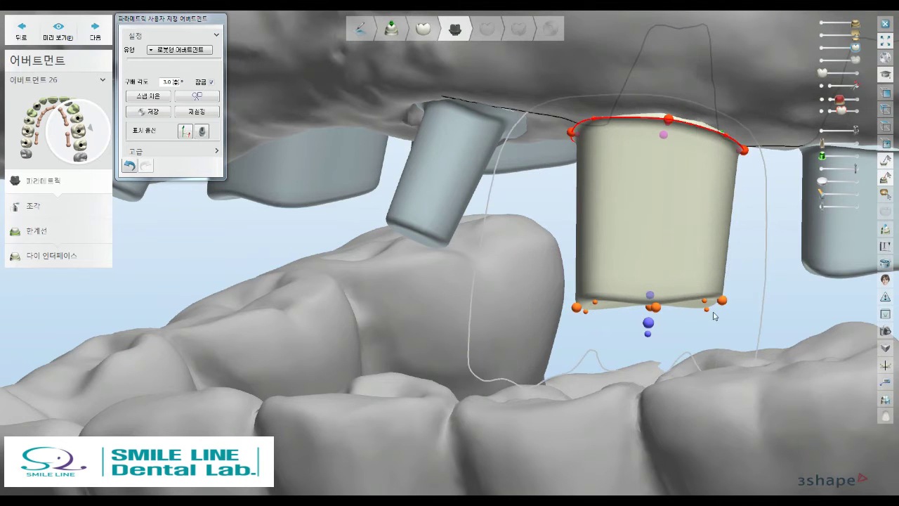
{"action": "mouse_move", "coordinate": [715, 316]}
{"action": "right_mouse_down"}
{"action": "mouse_move", "coordinate": [590, 321]}
{"action": "mouse_move", "coordinate": [729, 310]}
{"action": "mouse_move", "coordinate": [765, 317]}
{"action": "mouse_move", "coordinate": [831, 304]}
{"action": "mouse_move", "coordinate": [712, 267]}
{"action": "mouse_move", "coordinate": [723, 253]}
{"action": "mouse_move", "coordinate": [517, 212]}
{"action": "mouse_move", "coordinate": [465, 162]}
{"action": "right_mouse_up"}
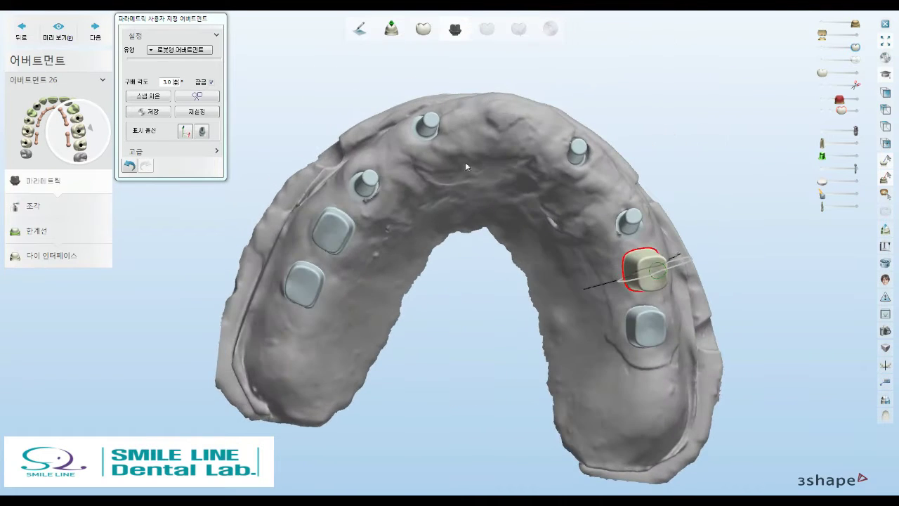
Select abutments 13, 15, 23 and 25 in turn, finishing with abutment 15 reselected for editing
{"action": "left_click", "coordinate": [428, 134]}
{"action": "left_click", "coordinate": [208, 111]}
{"action": "left_click", "coordinate": [370, 179]}
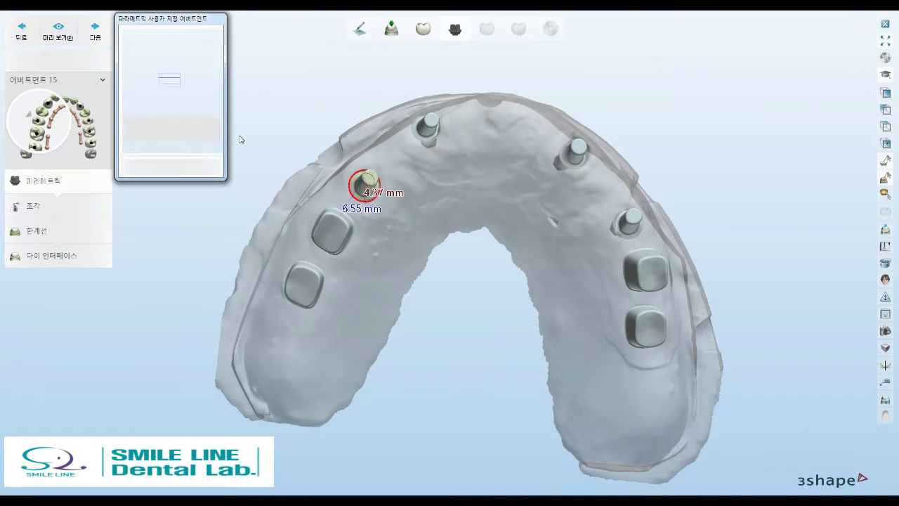
{"action": "left_click", "coordinate": [204, 113]}
{"action": "left_click", "coordinate": [570, 156]}
{"action": "left_click", "coordinate": [203, 112]}
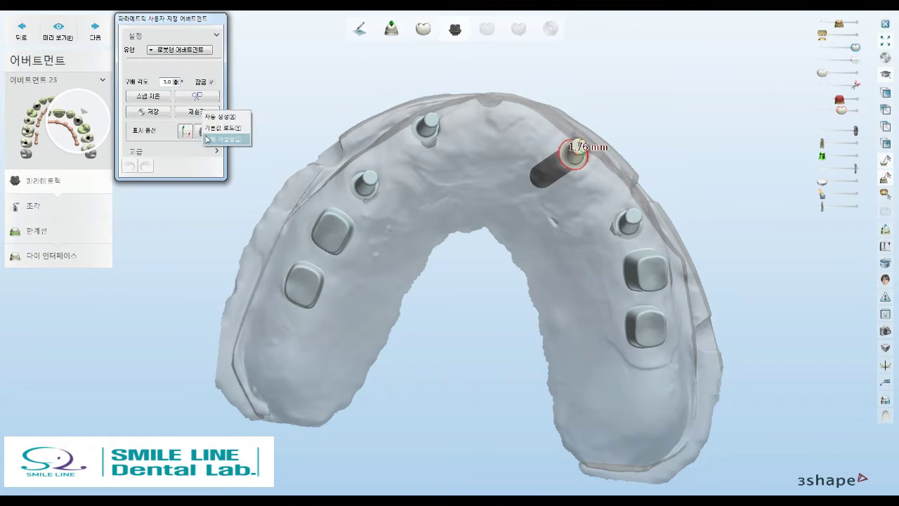
{"action": "left_click", "coordinate": [626, 223]}
{"action": "left_click", "coordinate": [204, 112]}
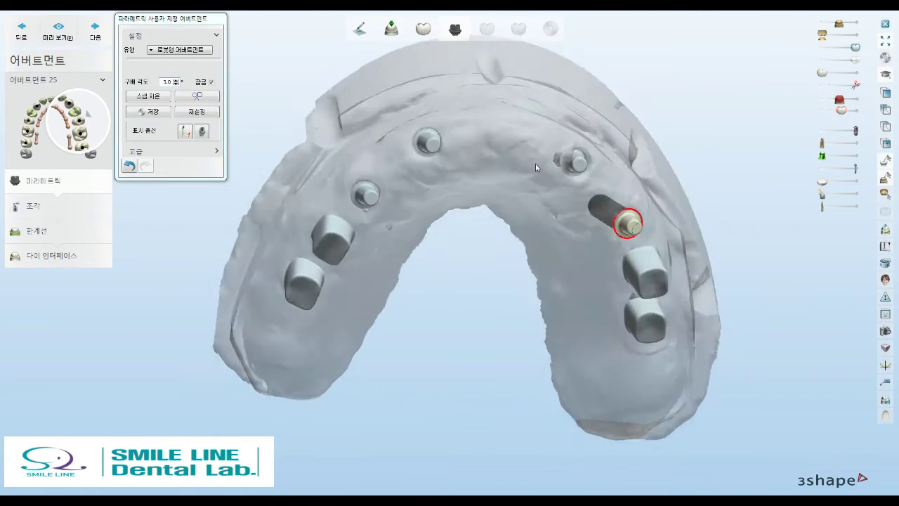
{"action": "mouse_move", "coordinate": [535, 163]}
{"action": "right_mouse_down"}
{"action": "mouse_move", "coordinate": [517, 212]}
{"action": "mouse_move", "coordinate": [449, 232]}
{"action": "mouse_move", "coordinate": [566, 211]}
{"action": "mouse_move", "coordinate": [571, 261]}
{"action": "mouse_move", "coordinate": [546, 257]}
{"action": "right_mouse_up"}
{"action": "left_click", "coordinate": [439, 239]}
Review abutments 13, 23 and 25 from below and from the side against the lower teeth
{"action": "scroll", "coordinate": [532, 241], "scroll_direction": "up", "scroll_amount": 3}
{"action": "scroll", "coordinate": [532, 251], "scroll_direction": "up", "scroll_amount": 2}
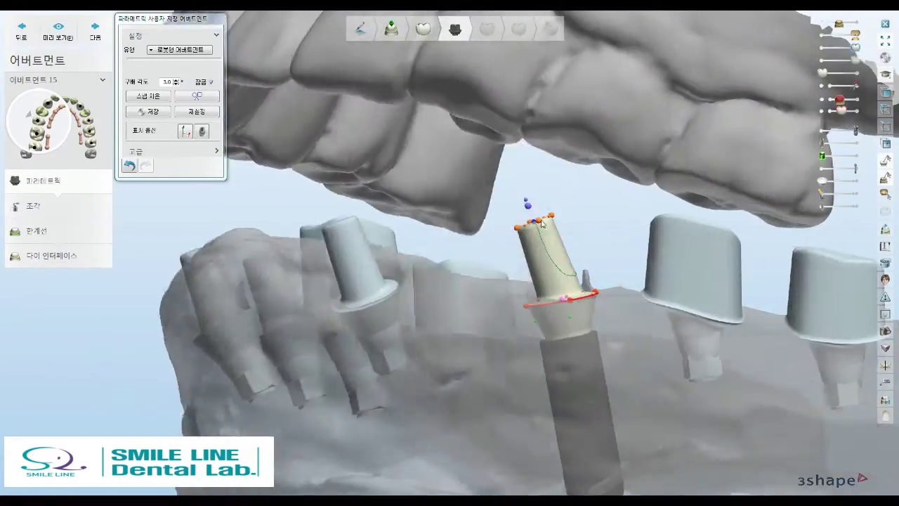
{"action": "scroll", "coordinate": [549, 217], "scroll_direction": "down", "scroll_amount": 2}
{"action": "scroll", "coordinate": [548, 217], "scroll_direction": "up", "scroll_amount": 1}
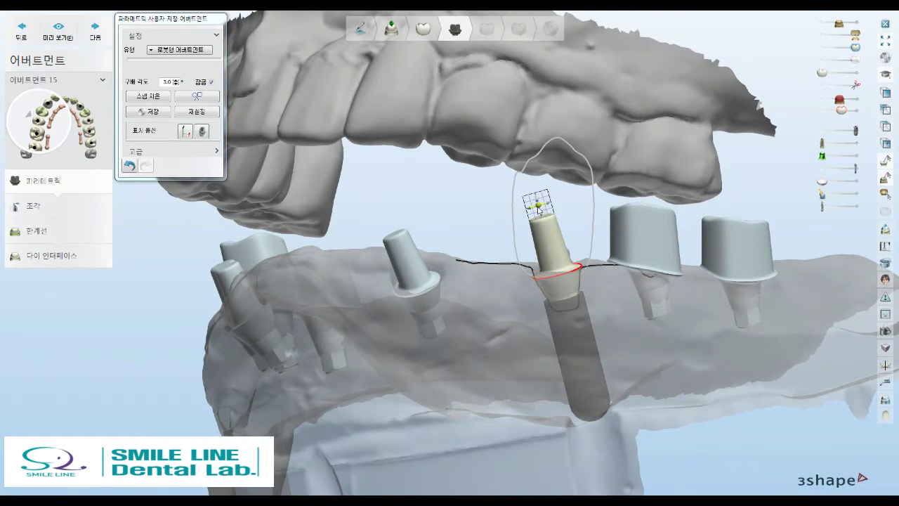
{"action": "scroll", "coordinate": [553, 213], "scroll_direction": "down", "scroll_amount": 3}
{"action": "scroll", "coordinate": [540, 207], "scroll_direction": "down", "scroll_amount": 2}
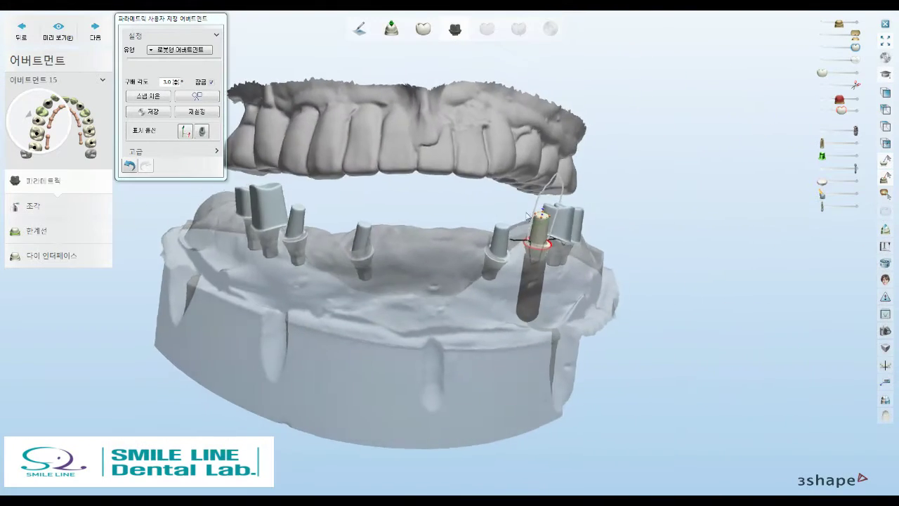
{"action": "right_click_drag", "start_coordinate": [539, 207], "coordinate": [540, 209]}
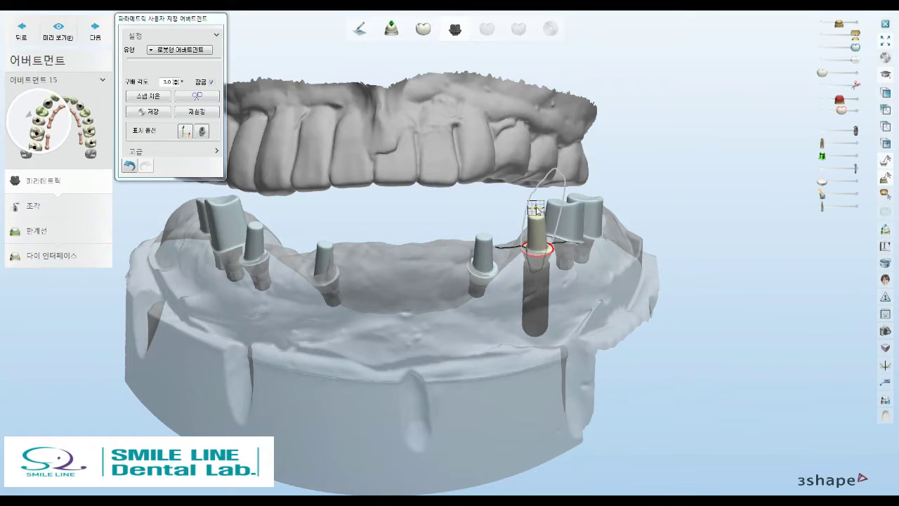
{"action": "left_click", "coordinate": [494, 240]}
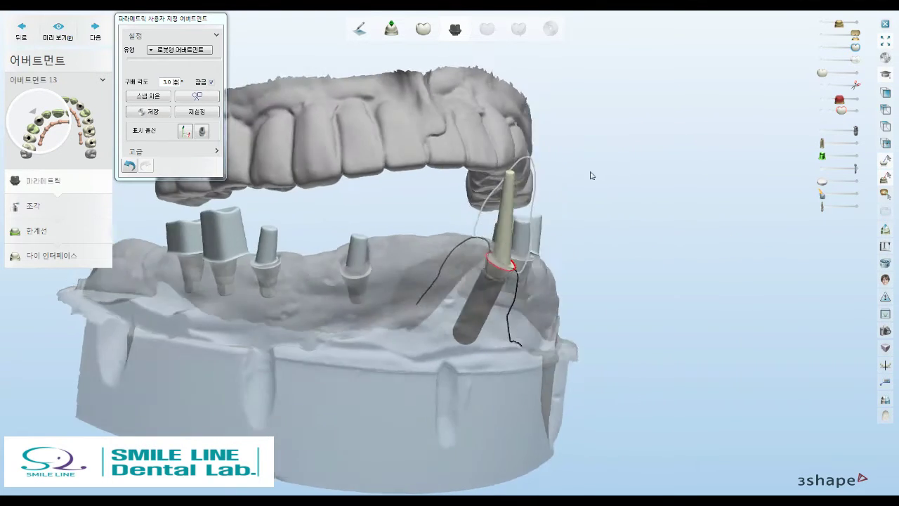
{"action": "right_click_drag", "start_coordinate": [492, 191], "coordinate": [503, 234]}
{"action": "left_click", "coordinate": [373, 229]}
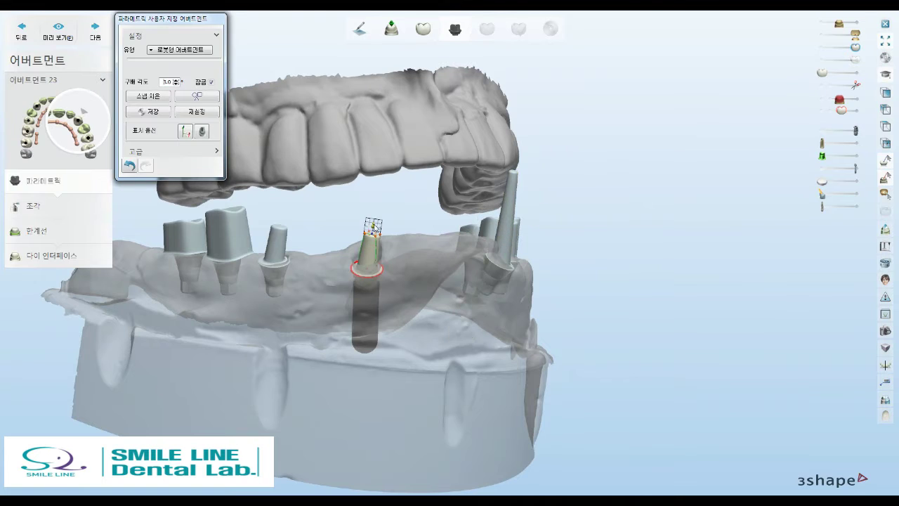
{"action": "mouse_move", "coordinate": [443, 186]}
{"action": "right_mouse_down"}
{"action": "mouse_move", "coordinate": [460, 180]}
{"action": "mouse_move", "coordinate": [485, 144]}
{"action": "right_mouse_up"}
{"action": "scroll", "coordinate": [413, 239], "scroll_direction": "up", "scroll_amount": 3}
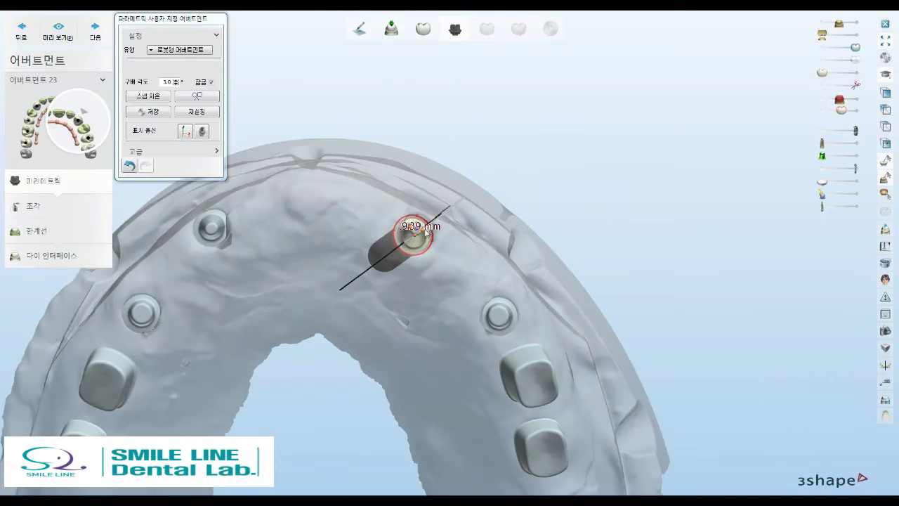
{"action": "mouse_move", "coordinate": [426, 232]}
{"action": "right_mouse_down"}
{"action": "mouse_move", "coordinate": [605, 320]}
{"action": "mouse_move", "coordinate": [528, 348]}
{"action": "mouse_move", "coordinate": [330, 316]}
{"action": "right_mouse_up"}
{"action": "left_click", "coordinate": [587, 257]}
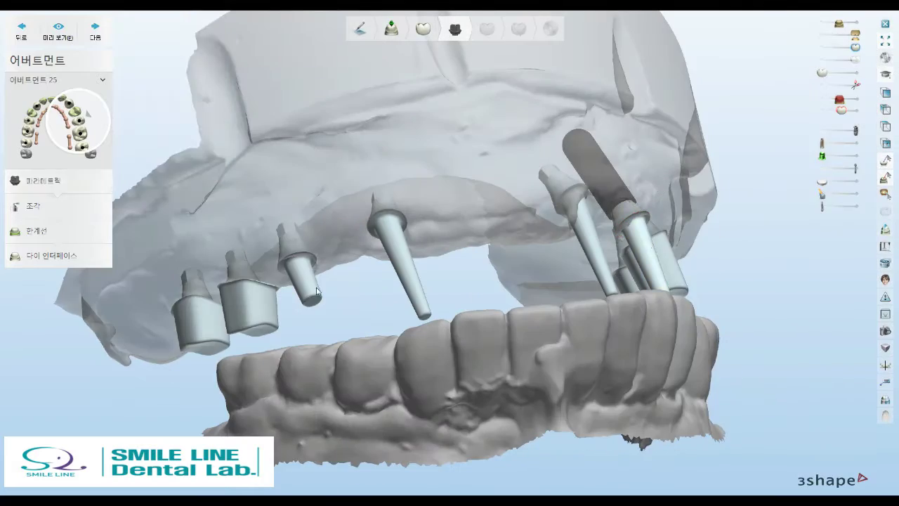
Recheck abutments 15, 13, 23 and 25 from above and from the side against both jaws
{"action": "left_click", "coordinate": [320, 303]}
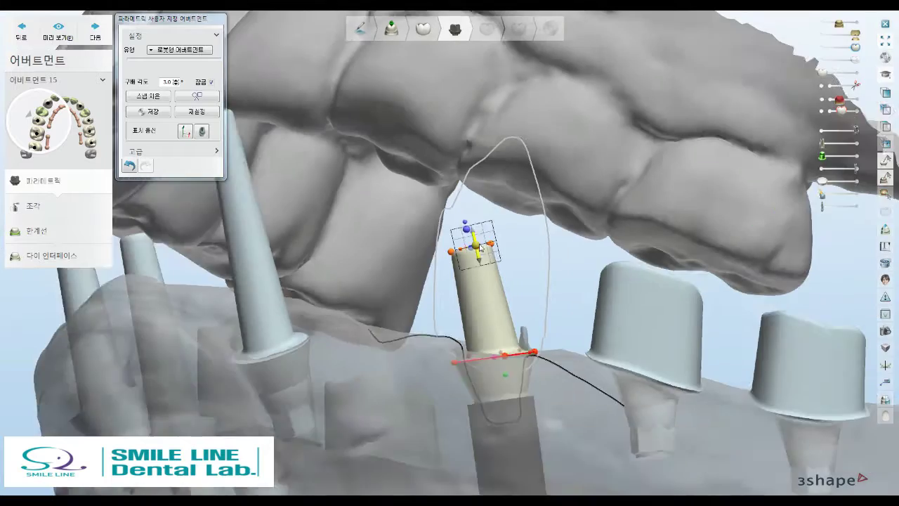
{"action": "right_click_drag", "start_coordinate": [436, 107], "coordinate": [602, 301]}
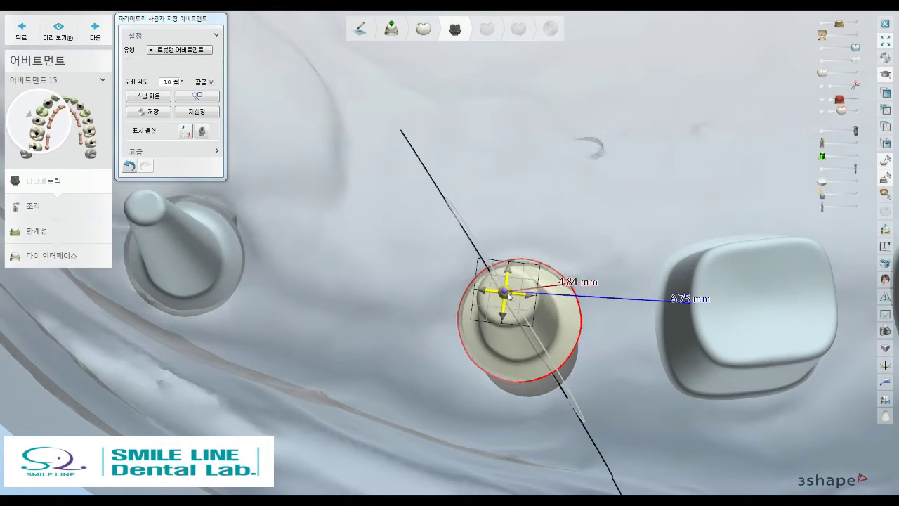
{"action": "left_click", "coordinate": [383, 293]}
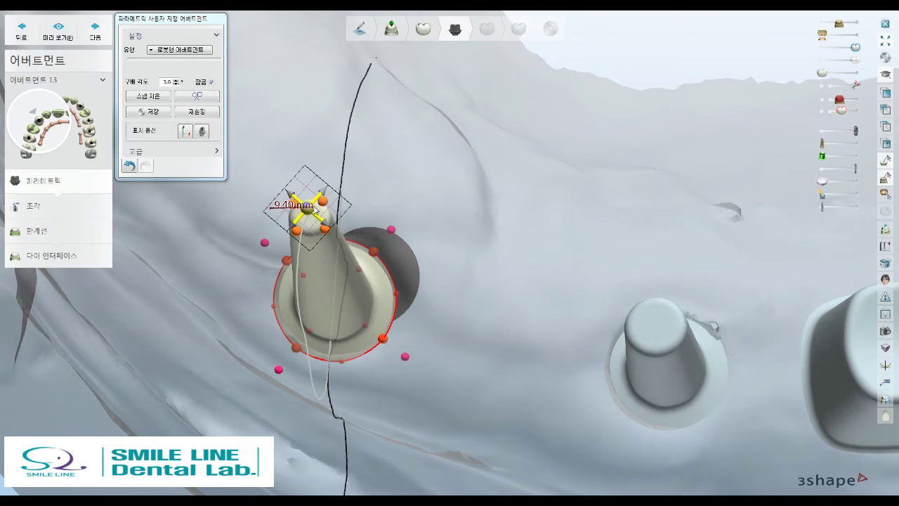
{"action": "scroll", "coordinate": [315, 210], "scroll_direction": "down", "scroll_amount": 5}
{"action": "right_click_drag", "start_coordinate": [315, 211], "coordinate": [537, 286]}
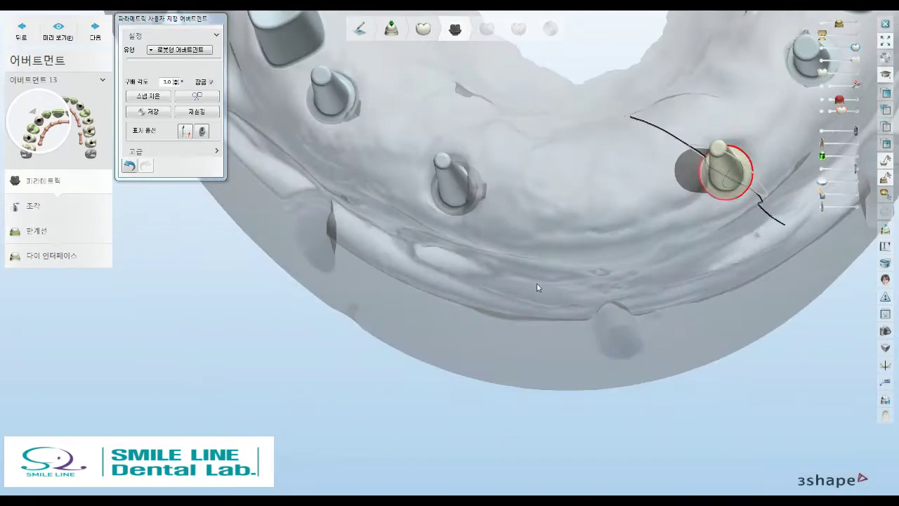
{"action": "left_click", "coordinate": [455, 180]}
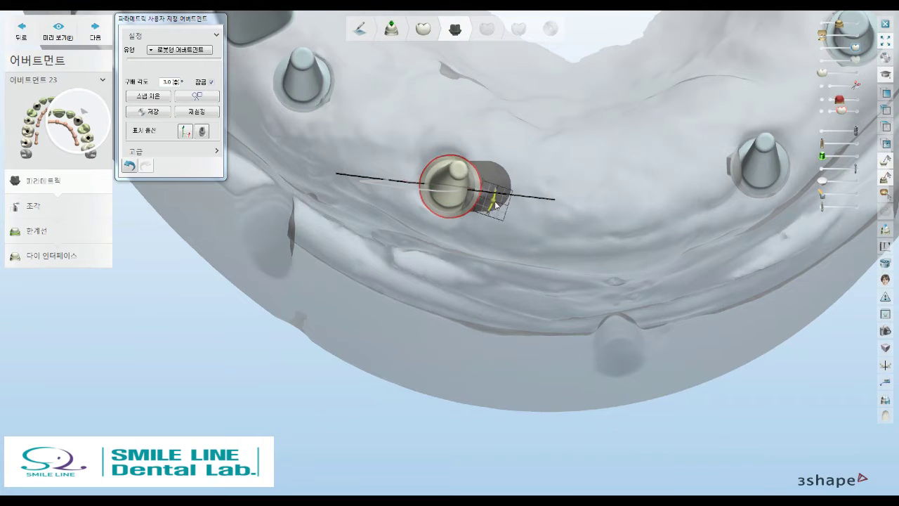
{"action": "left_click", "coordinate": [314, 94]}
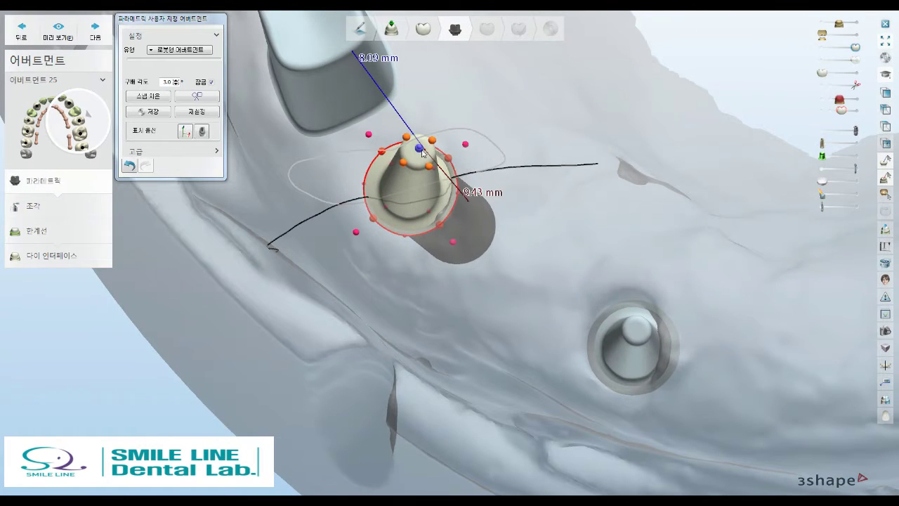
{"action": "scroll", "coordinate": [450, 217], "scroll_direction": "down", "scroll_amount": 5}
{"action": "mouse_move", "coordinate": [450, 217]}
{"action": "right_mouse_down"}
{"action": "mouse_move", "coordinate": [506, 151]}
{"action": "mouse_move", "coordinate": [556, 206]}
{"action": "mouse_move", "coordinate": [477, 209]}
{"action": "right_mouse_up"}
{"action": "mouse_move", "coordinate": [393, 222]}
{"action": "right_mouse_down"}
{"action": "mouse_move", "coordinate": [439, 301]}
{"action": "mouse_move", "coordinate": [510, 285]}
{"action": "mouse_move", "coordinate": [391, 177]}
{"action": "mouse_move", "coordinate": [375, 179]}
{"action": "right_mouse_up"}
Inspect abutment 13 across the arch from several angles, then load abutment 15's parametric settings
{"action": "left_click", "coordinate": [300, 180]}
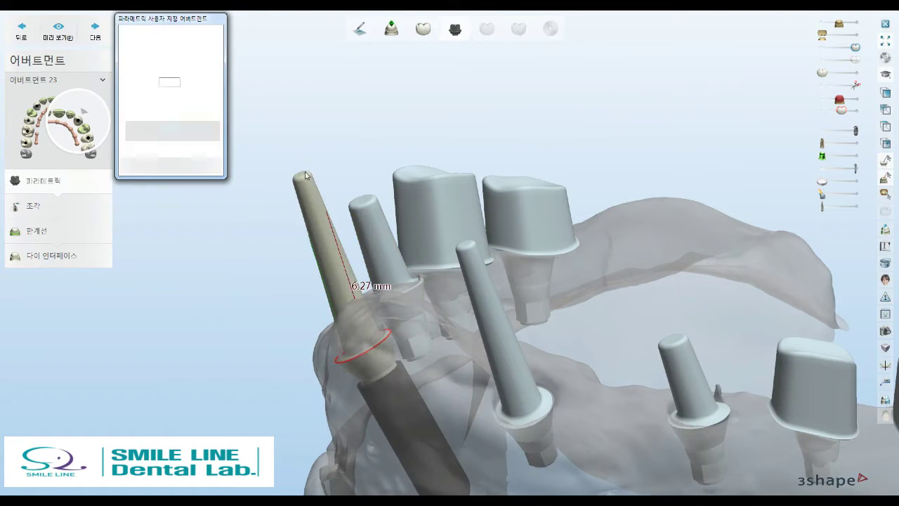
{"action": "left_click", "coordinate": [461, 239]}
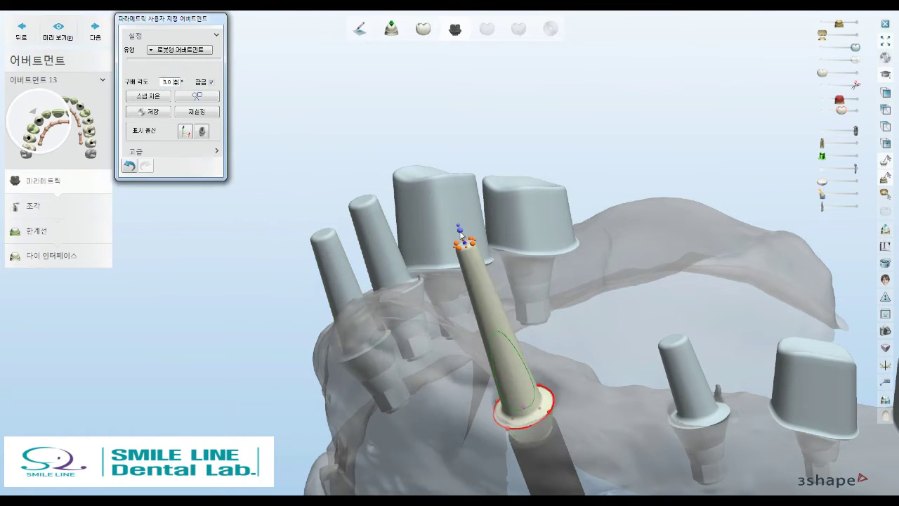
{"action": "scroll", "coordinate": [477, 283], "scroll_direction": "down", "scroll_amount": 3}
{"action": "scroll", "coordinate": [491, 235], "scroll_direction": "down", "scroll_amount": 2}
{"action": "mouse_move", "coordinate": [516, 223]}
{"action": "right_mouse_down"}
{"action": "mouse_move", "coordinate": [495, 207]}
{"action": "mouse_move", "coordinate": [499, 229]}
{"action": "mouse_move", "coordinate": [425, 256]}
{"action": "mouse_move", "coordinate": [494, 269]}
{"action": "mouse_move", "coordinate": [484, 213]}
{"action": "mouse_move", "coordinate": [427, 158]}
{"action": "mouse_move", "coordinate": [419, 158]}
{"action": "mouse_move", "coordinate": [422, 219]}
{"action": "right_mouse_up"}
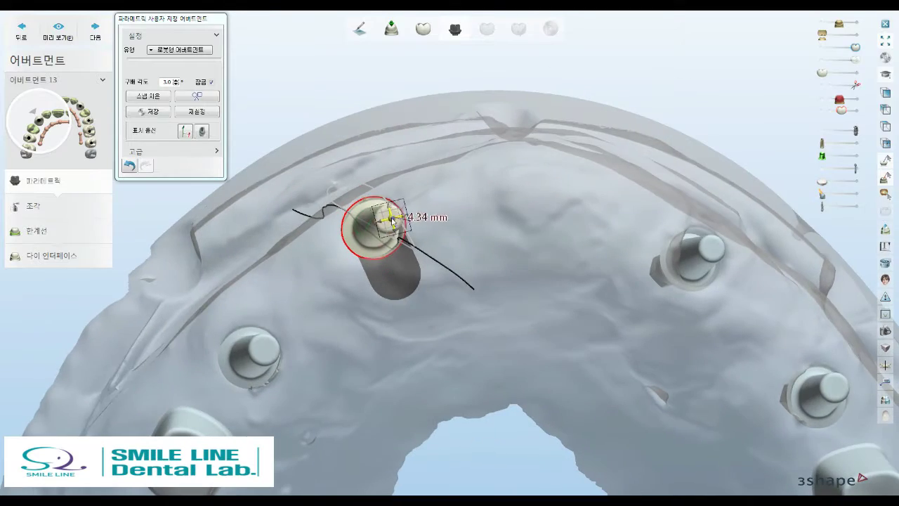
{"action": "mouse_move", "coordinate": [515, 214]}
{"action": "right_mouse_down"}
{"action": "mouse_move", "coordinate": [469, 106]}
{"action": "mouse_move", "coordinate": [492, 162]}
{"action": "mouse_move", "coordinate": [534, 211]}
{"action": "mouse_move", "coordinate": [576, 235]}
{"action": "mouse_move", "coordinate": [621, 139]}
{"action": "mouse_move", "coordinate": [606, 249]}
{"action": "mouse_move", "coordinate": [620, 238]}
{"action": "mouse_move", "coordinate": [520, 183]}
{"action": "mouse_move", "coordinate": [550, 205]}
{"action": "right_mouse_up"}
{"action": "mouse_move", "coordinate": [515, 133]}
{"action": "right_mouse_down"}
{"action": "mouse_move", "coordinate": [569, 225]}
{"action": "mouse_move", "coordinate": [581, 201]}
{"action": "mouse_move", "coordinate": [624, 283]}
{"action": "mouse_move", "coordinate": [514, 237]}
{"action": "mouse_move", "coordinate": [459, 295]}
{"action": "right_mouse_up"}
{"action": "left_click", "coordinate": [570, 224]}
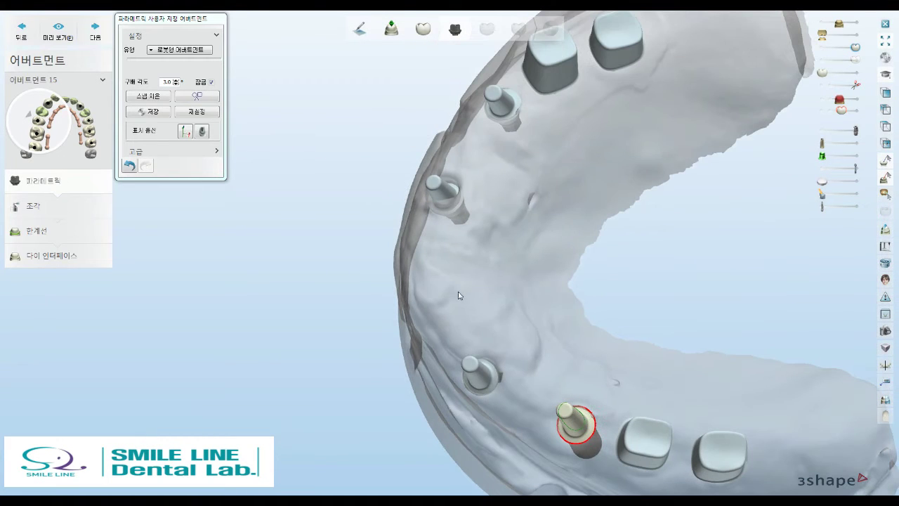
Adjust abutment 15's margin control points along the gingiva and check it against the upper jaw
{"action": "mouse_move", "coordinate": [551, 373]}
{"action": "right_mouse_down"}
{"action": "mouse_move", "coordinate": [585, 229]}
{"action": "mouse_move", "coordinate": [579, 250]}
{"action": "mouse_move", "coordinate": [593, 265]}
{"action": "mouse_move", "coordinate": [769, 175]}
{"action": "right_mouse_up"}
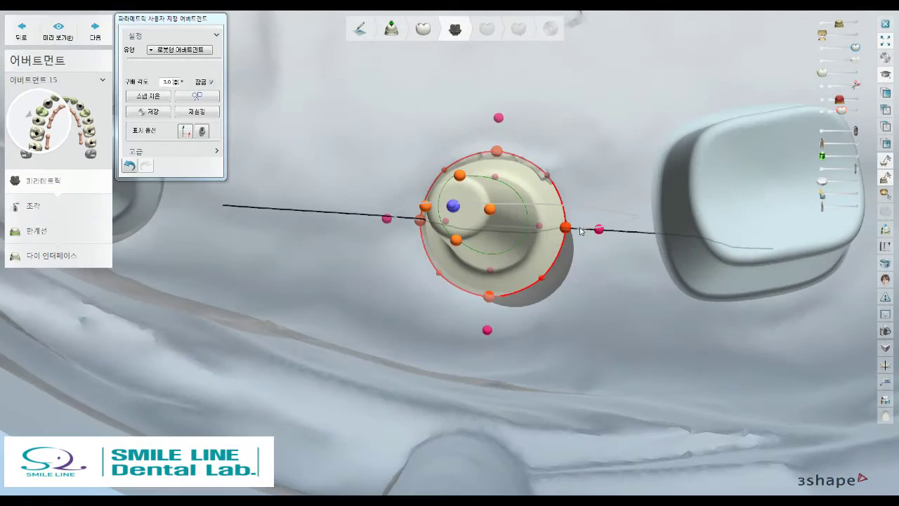
{"action": "left_click", "coordinate": [580, 230]}
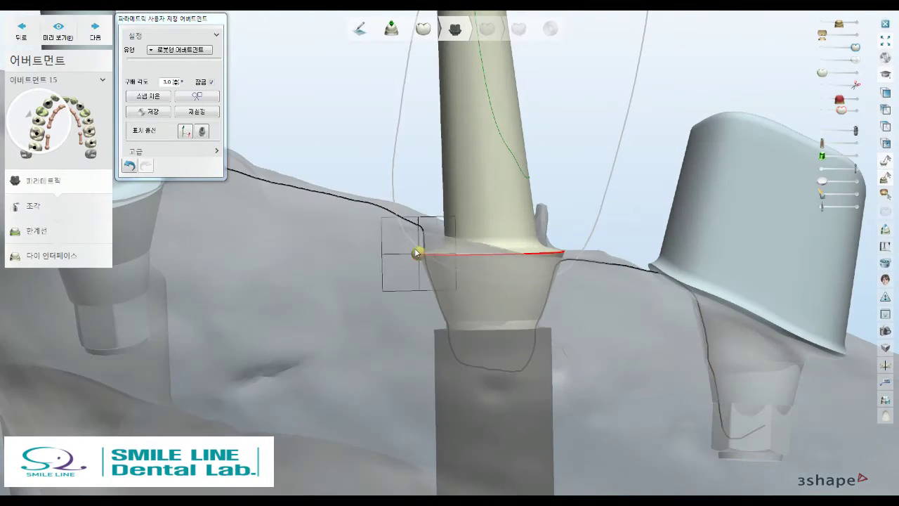
{"action": "left_click", "coordinate": [575, 254]}
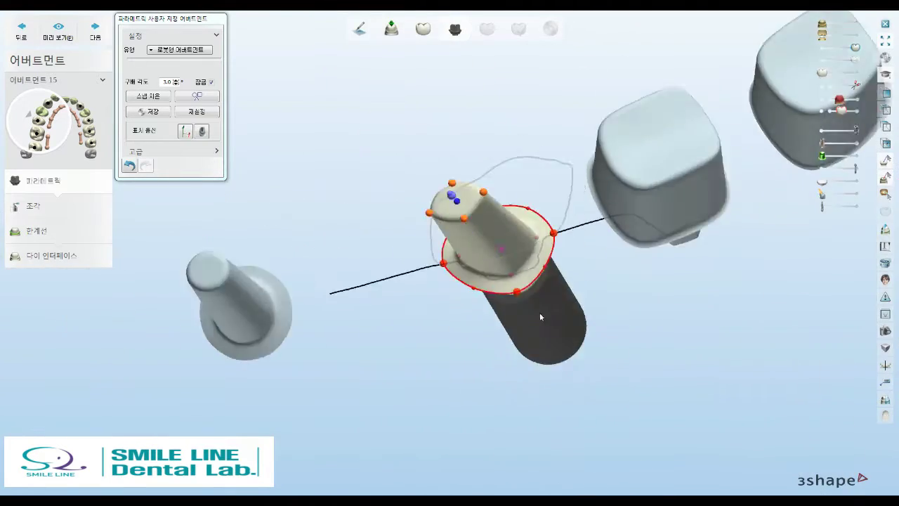
{"action": "left_click", "coordinate": [517, 292]}
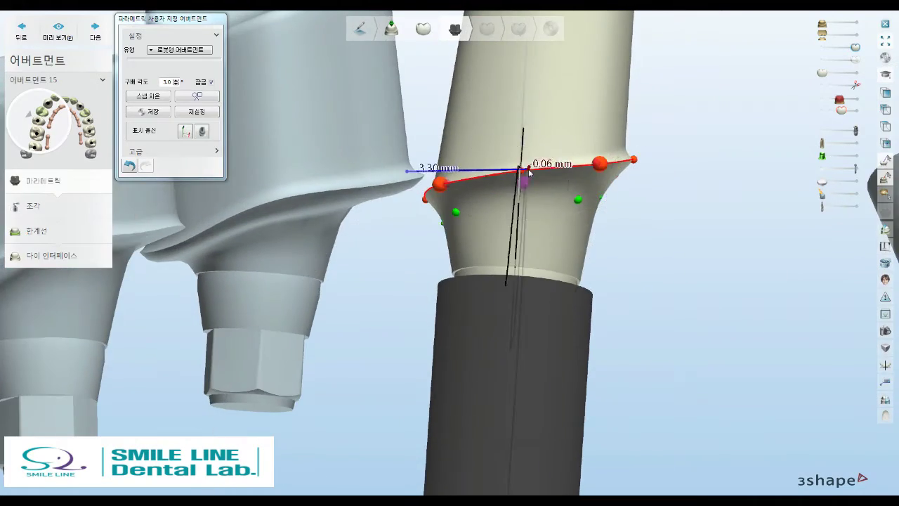
{"action": "mouse_move", "coordinate": [529, 174]}
{"action": "right_mouse_down"}
{"action": "mouse_move", "coordinate": [754, 181]}
{"action": "mouse_move", "coordinate": [743, 76]}
{"action": "mouse_move", "coordinate": [792, 142]}
{"action": "mouse_move", "coordinate": [692, 199]}
{"action": "mouse_move", "coordinate": [592, 146]}
{"action": "right_mouse_up"}
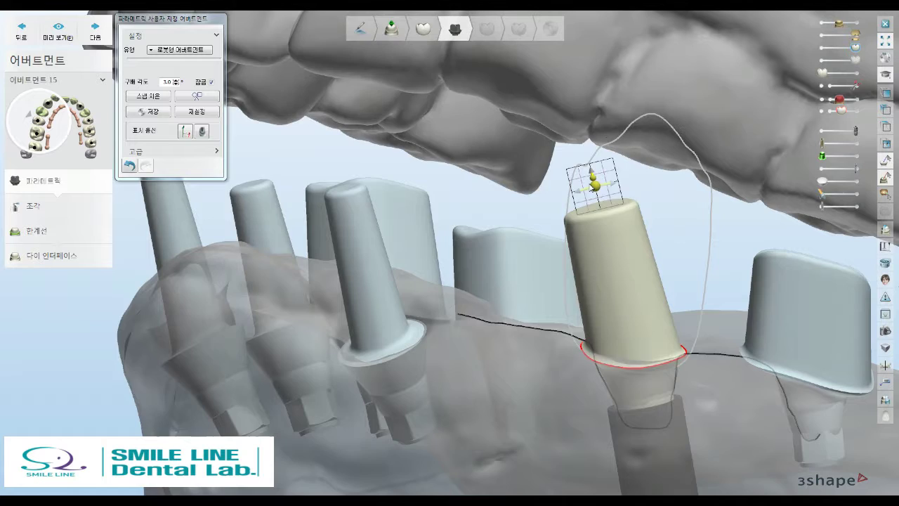
{"action": "mouse_move", "coordinate": [594, 185]}
{"action": "right_mouse_down"}
{"action": "mouse_move", "coordinate": [566, 221]}
{"action": "mouse_move", "coordinate": [590, 197]}
{"action": "mouse_move", "coordinate": [639, 209]}
{"action": "mouse_move", "coordinate": [557, 191]}
{"action": "mouse_move", "coordinate": [602, 203]}
{"action": "mouse_move", "coordinate": [685, 204]}
{"action": "mouse_move", "coordinate": [594, 197]}
{"action": "mouse_move", "coordinate": [740, 159]}
{"action": "right_mouse_up"}
Select abutment 25, move a margin control point, then undo that adjustment
{"action": "scroll", "coordinate": [604, 184], "scroll_direction": "down", "scroll_amount": 2}
{"action": "scroll", "coordinate": [740, 159], "scroll_direction": "down", "scroll_amount": 3}
{"action": "scroll", "coordinate": [775, 108], "scroll_direction": "up", "scroll_amount": 2}
{"action": "mouse_move", "coordinate": [775, 108]}
{"action": "right_mouse_down"}
{"action": "mouse_move", "coordinate": [769, 162]}
{"action": "mouse_move", "coordinate": [766, 133]}
{"action": "right_mouse_up"}
{"action": "left_click", "coordinate": [834, 72]}
{"action": "left_click", "coordinate": [475, 242]}
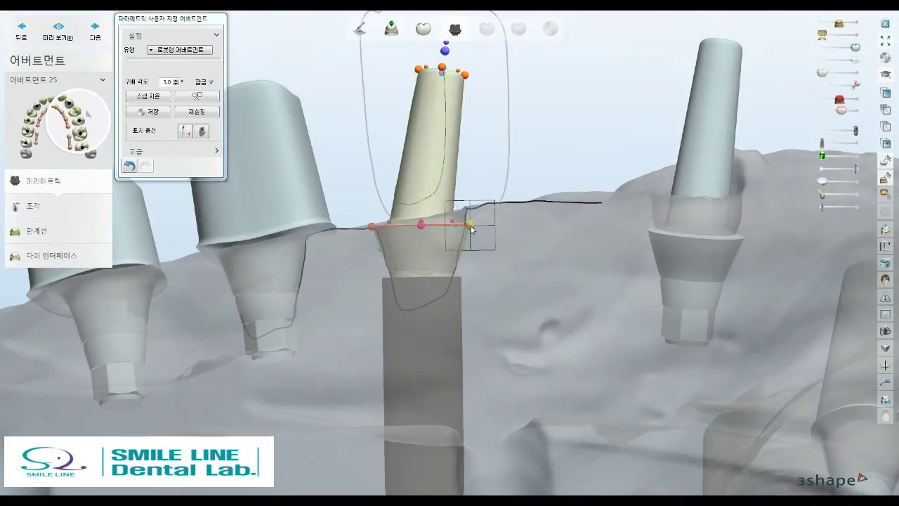
{"action": "left_click", "coordinate": [373, 229]}
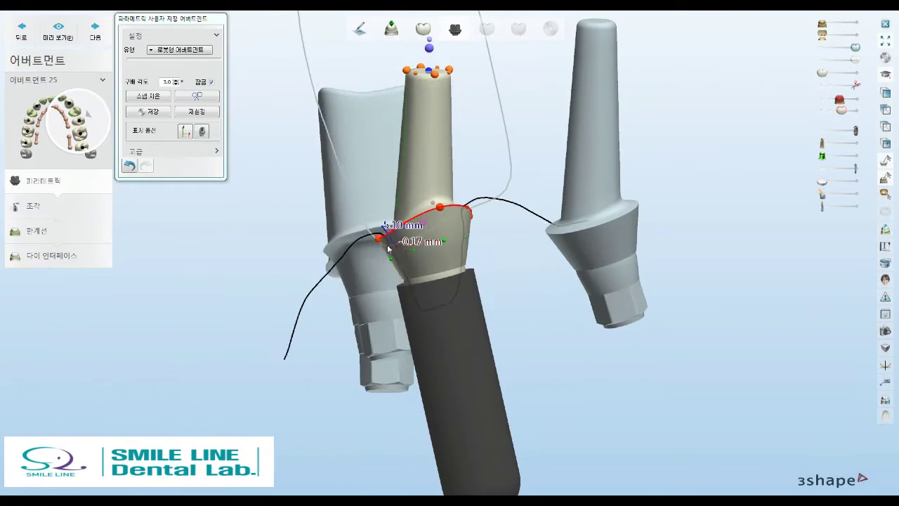
{"action": "right_click_drag", "start_coordinate": [388, 249], "coordinate": [378, 246]}
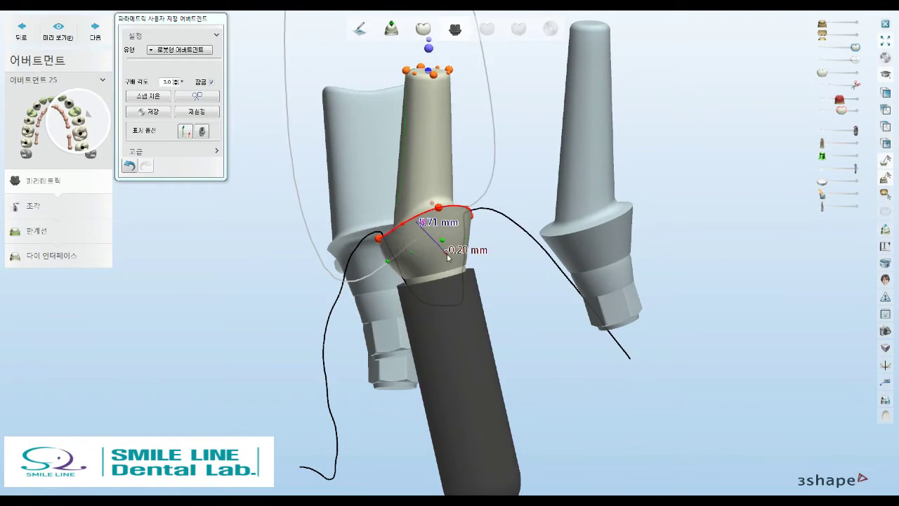
{"action": "key", "text": "ctrl+z"}
Orbit around abutment 25 among its neighbours to check its margin fit and measurements
{"action": "scroll", "coordinate": [422, 242], "scroll_direction": "up", "scroll_amount": 3}
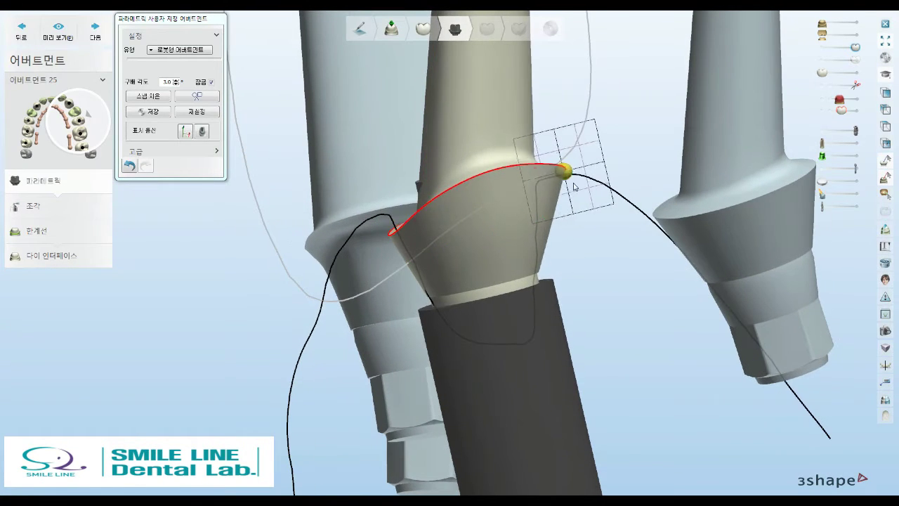
{"action": "mouse_move", "coordinate": [574, 187]}
{"action": "right_mouse_down"}
{"action": "mouse_move", "coordinate": [516, 206]}
{"action": "mouse_move", "coordinate": [555, 253]}
{"action": "mouse_move", "coordinate": [534, 274]}
{"action": "mouse_move", "coordinate": [537, 254]}
{"action": "right_mouse_up"}
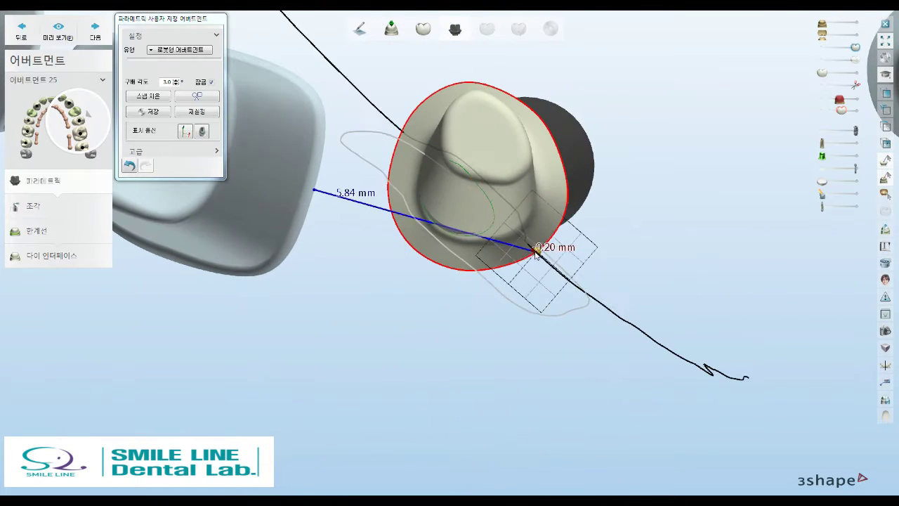
{"action": "right_click_drag", "start_coordinate": [410, 254], "coordinate": [618, 156]}
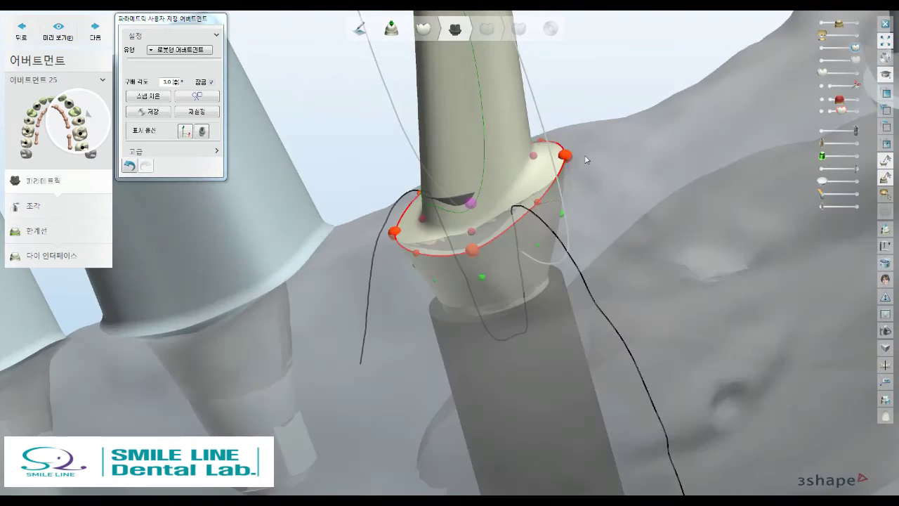
{"action": "right_click_drag", "start_coordinate": [594, 146], "coordinate": [564, 202]}
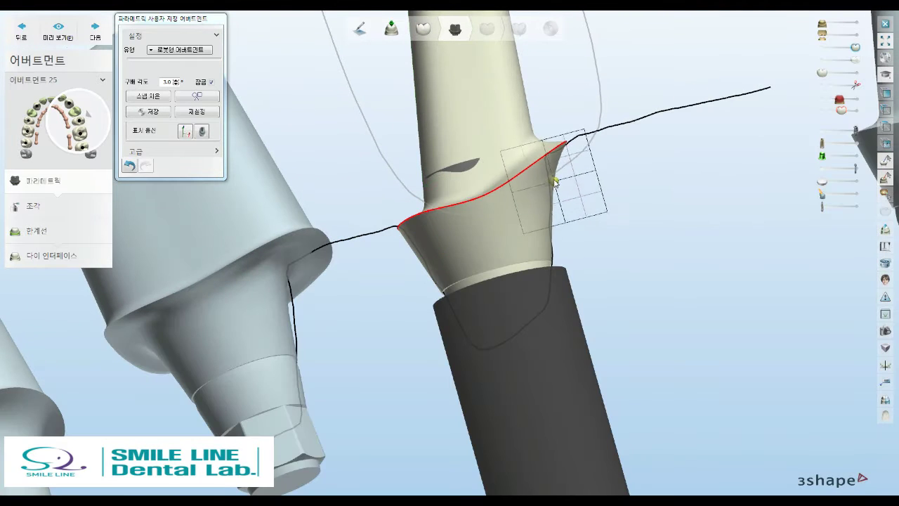
{"action": "mouse_move", "coordinate": [424, 259]}
{"action": "right_mouse_down"}
{"action": "mouse_move", "coordinate": [426, 274]}
{"action": "mouse_move", "coordinate": [398, 258]}
{"action": "mouse_move", "coordinate": [569, 226]}
{"action": "right_mouse_up"}
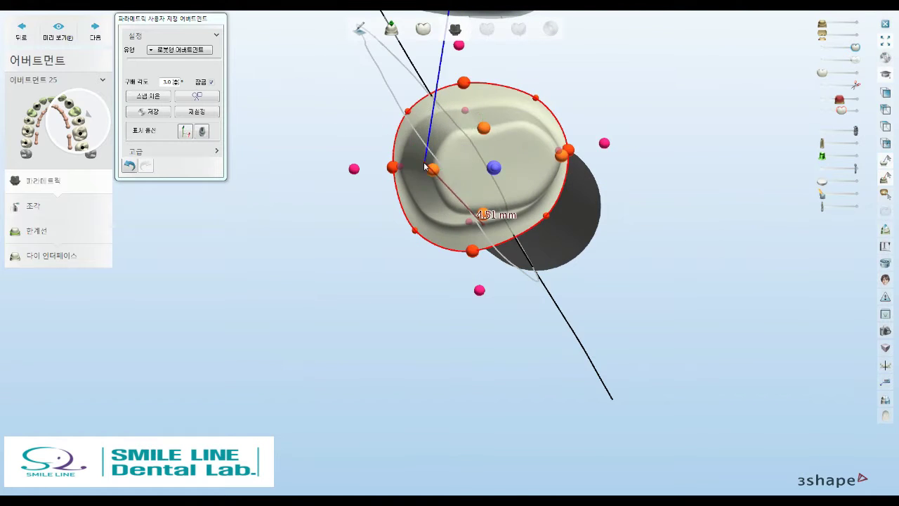
{"action": "right_click_drag", "start_coordinate": [482, 234], "coordinate": [544, 226]}
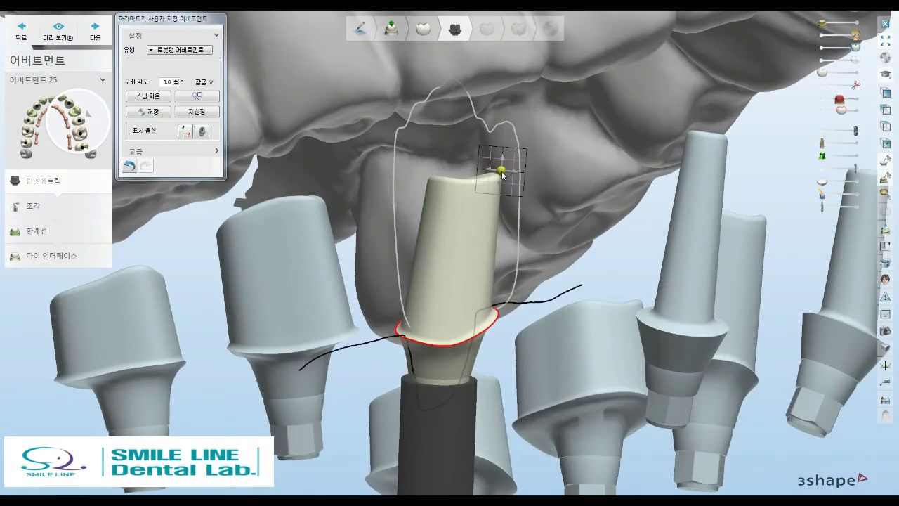
{"action": "right_click_drag", "start_coordinate": [503, 175], "coordinate": [490, 179]}
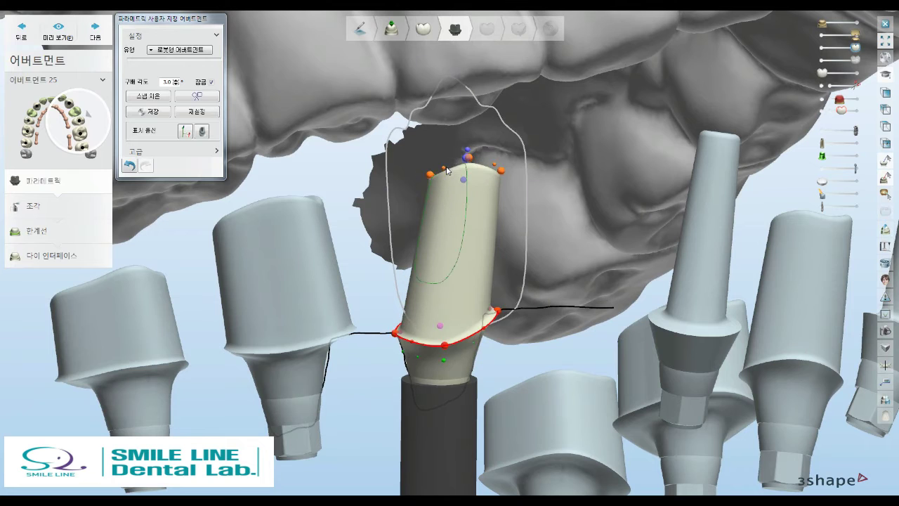
{"action": "right_click_drag", "start_coordinate": [497, 165], "coordinate": [397, 175]}
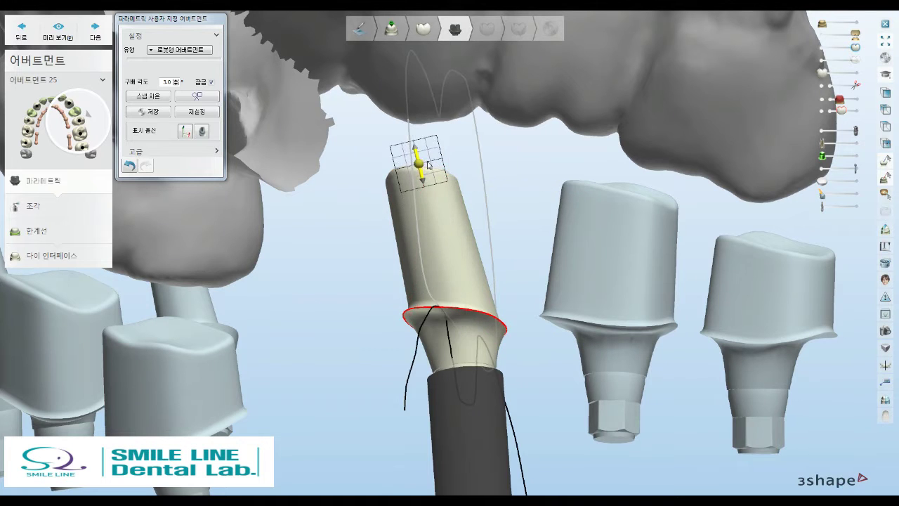
{"action": "right_click_drag", "start_coordinate": [427, 163], "coordinate": [387, 165]}
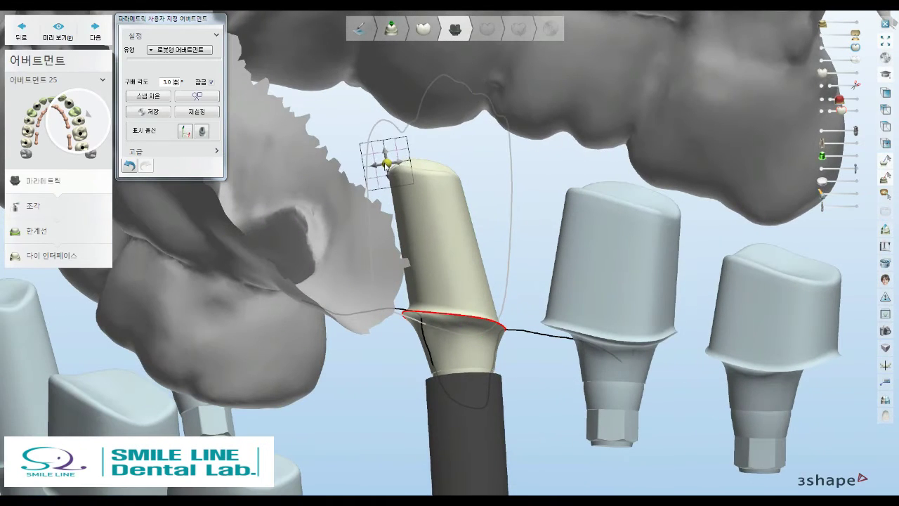
{"action": "mouse_move", "coordinate": [461, 175]}
{"action": "right_mouse_down"}
{"action": "mouse_move", "coordinate": [484, 313]}
{"action": "mouse_move", "coordinate": [568, 323]}
{"action": "mouse_move", "coordinate": [496, 283]}
{"action": "right_mouse_up"}
Pull abutment 23's margin and upper part upward, then undo the change
{"action": "left_click", "coordinate": [456, 267]}
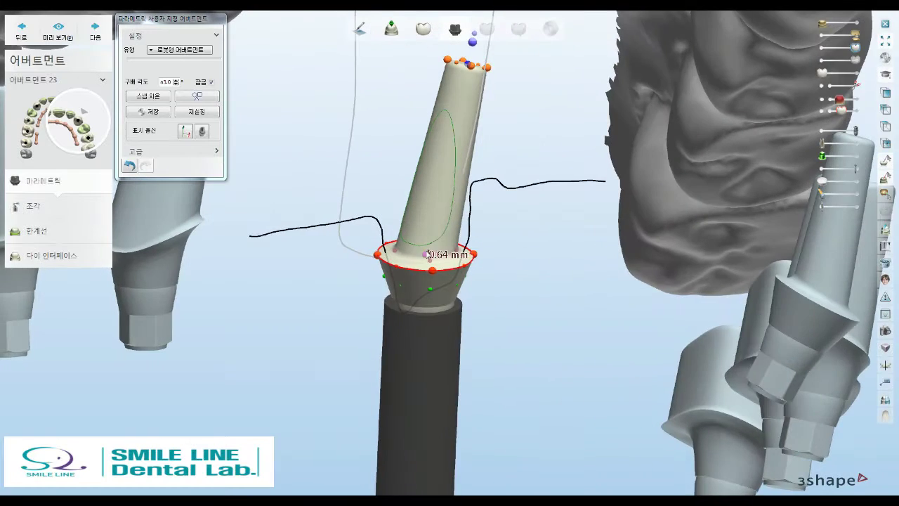
{"action": "left_click_drag", "start_coordinate": [418, 257], "coordinate": [411, 212]}
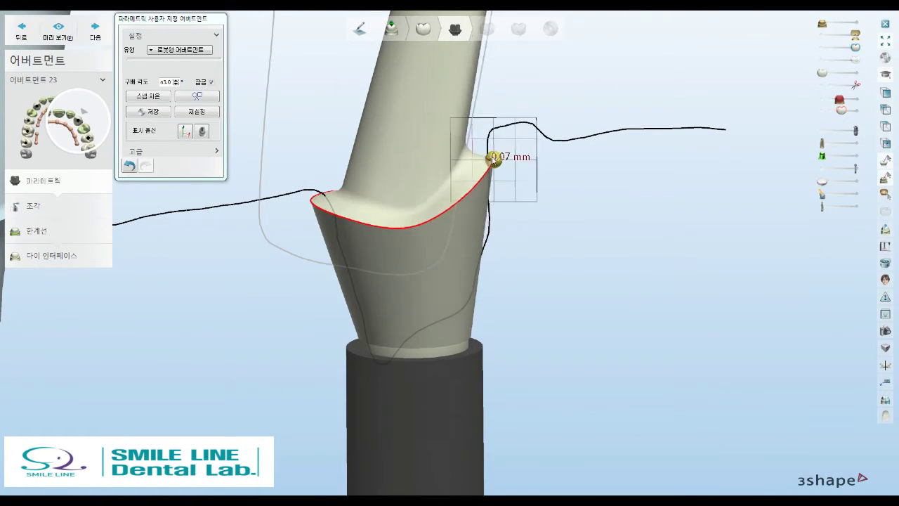
{"action": "mouse_move", "coordinate": [494, 158]}
{"action": "right_mouse_down"}
{"action": "mouse_move", "coordinate": [515, 237]}
{"action": "mouse_move", "coordinate": [515, 190]}
{"action": "mouse_move", "coordinate": [429, 229]}
{"action": "mouse_move", "coordinate": [520, 195]}
{"action": "mouse_move", "coordinate": [382, 202]}
{"action": "mouse_move", "coordinate": [337, 236]}
{"action": "mouse_move", "coordinate": [480, 331]}
{"action": "mouse_move", "coordinate": [476, 279]}
{"action": "mouse_move", "coordinate": [492, 239]}
{"action": "mouse_move", "coordinate": [522, 211]}
{"action": "mouse_move", "coordinate": [479, 212]}
{"action": "mouse_move", "coordinate": [534, 253]}
{"action": "mouse_move", "coordinate": [564, 227]}
{"action": "mouse_move", "coordinate": [482, 245]}
{"action": "mouse_move", "coordinate": [431, 201]}
{"action": "mouse_move", "coordinate": [469, 166]}
{"action": "mouse_move", "coordinate": [412, 171]}
{"action": "mouse_move", "coordinate": [482, 201]}
{"action": "mouse_move", "coordinate": [526, 302]}
{"action": "mouse_move", "coordinate": [505, 196]}
{"action": "right_mouse_up"}
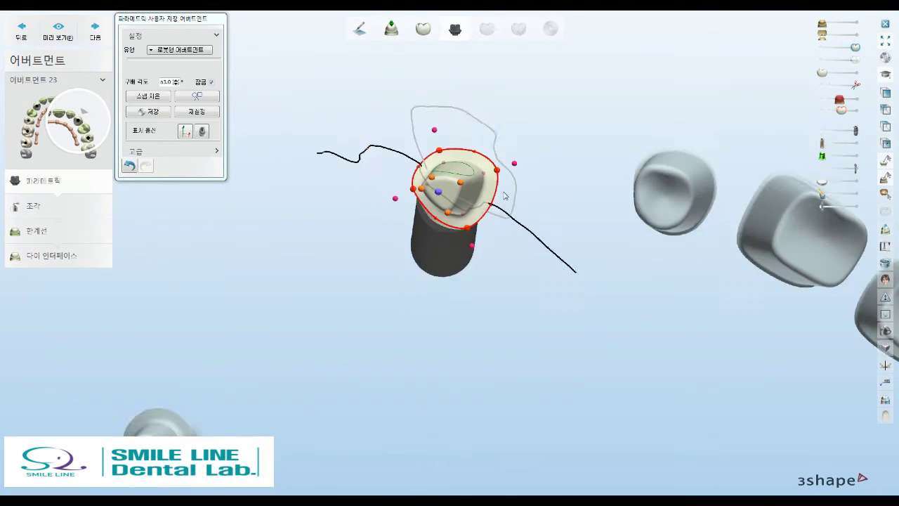
{"action": "key", "text": "ctrl+z"}
{"action": "scroll", "coordinate": [450, 211], "scroll_direction": "up", "scroll_amount": 2}
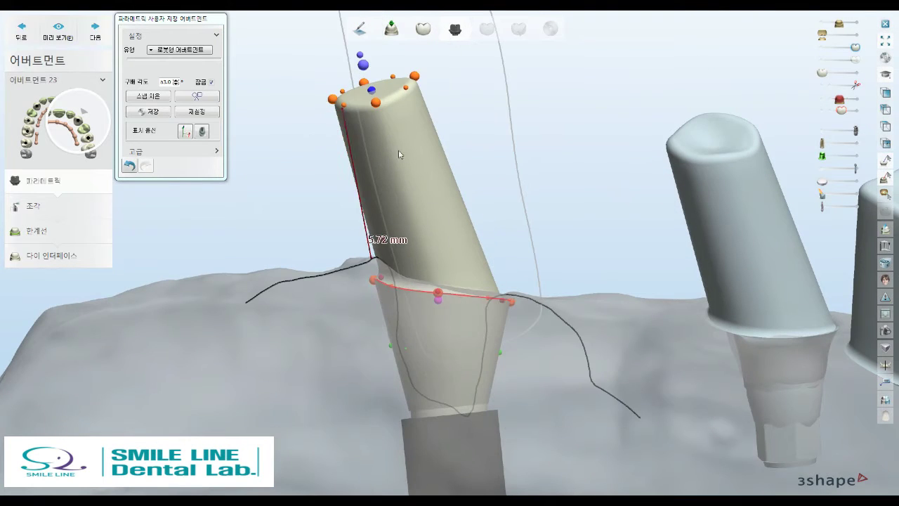
{"action": "scroll", "coordinate": [492, 348], "scroll_direction": "up", "scroll_amount": 4}
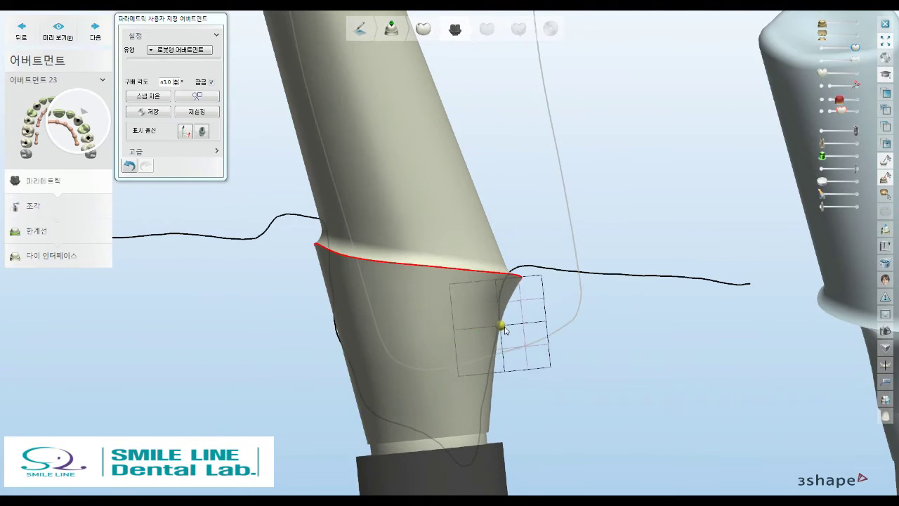
Raise abutment 23's top margin point to about 3.71 mm and review it across the arch
{"action": "right_click_drag", "start_coordinate": [504, 329], "coordinate": [337, 319]}
{"action": "mouse_move", "coordinate": [502, 349]}
{"action": "right_mouse_down"}
{"action": "mouse_move", "coordinate": [462, 341]}
{"action": "mouse_move", "coordinate": [489, 342]}
{"action": "right_mouse_up"}
{"action": "right_click_drag", "start_coordinate": [461, 304], "coordinate": [467, 240]}
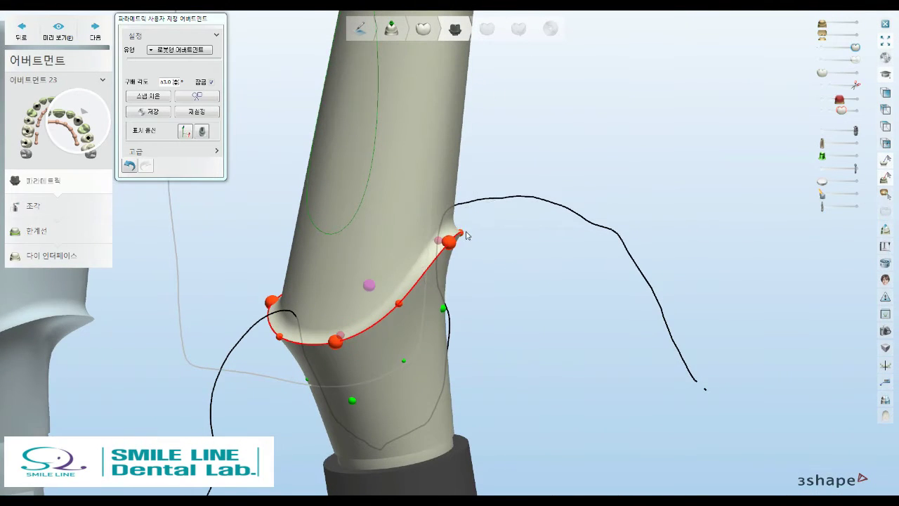
{"action": "left_click_drag", "start_coordinate": [467, 235], "coordinate": [455, 224]}
{"action": "mouse_move", "coordinate": [462, 224]}
{"action": "right_mouse_down"}
{"action": "mouse_move", "coordinate": [478, 235]}
{"action": "mouse_move", "coordinate": [467, 230]}
{"action": "mouse_move", "coordinate": [487, 327]}
{"action": "mouse_move", "coordinate": [506, 283]}
{"action": "mouse_move", "coordinate": [568, 286]}
{"action": "mouse_move", "coordinate": [522, 300]}
{"action": "mouse_move", "coordinate": [503, 286]}
{"action": "mouse_move", "coordinate": [474, 366]}
{"action": "mouse_move", "coordinate": [446, 388]}
{"action": "mouse_move", "coordinate": [458, 301]}
{"action": "mouse_move", "coordinate": [438, 231]}
{"action": "mouse_move", "coordinate": [465, 242]}
{"action": "mouse_move", "coordinate": [443, 250]}
{"action": "mouse_move", "coordinate": [419, 239]}
{"action": "mouse_move", "coordinate": [437, 252]}
{"action": "mouse_move", "coordinate": [411, 254]}
{"action": "mouse_move", "coordinate": [432, 245]}
{"action": "right_mouse_up"}
{"action": "scroll", "coordinate": [568, 287], "scroll_direction": "up", "scroll_amount": 2}
{"action": "scroll", "coordinate": [501, 288], "scroll_direction": "down", "scroll_amount": 3}
{"action": "scroll", "coordinate": [446, 388], "scroll_direction": "down", "scroll_amount": 3}
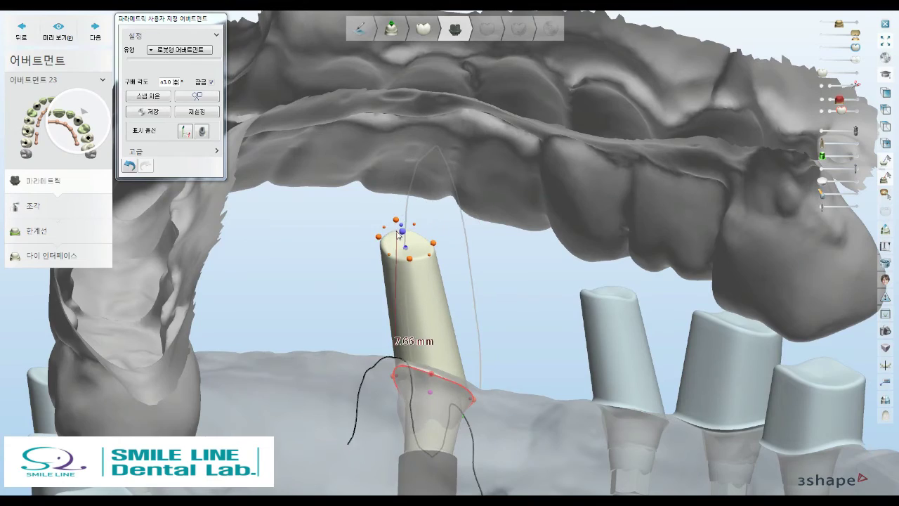
{"action": "mouse_move", "coordinate": [399, 234]}
{"action": "right_mouse_down"}
{"action": "mouse_move", "coordinate": [518, 231]}
{"action": "mouse_move", "coordinate": [572, 257]}
{"action": "mouse_move", "coordinate": [426, 235]}
{"action": "mouse_move", "coordinate": [501, 203]}
{"action": "mouse_move", "coordinate": [425, 276]}
{"action": "right_mouse_up"}
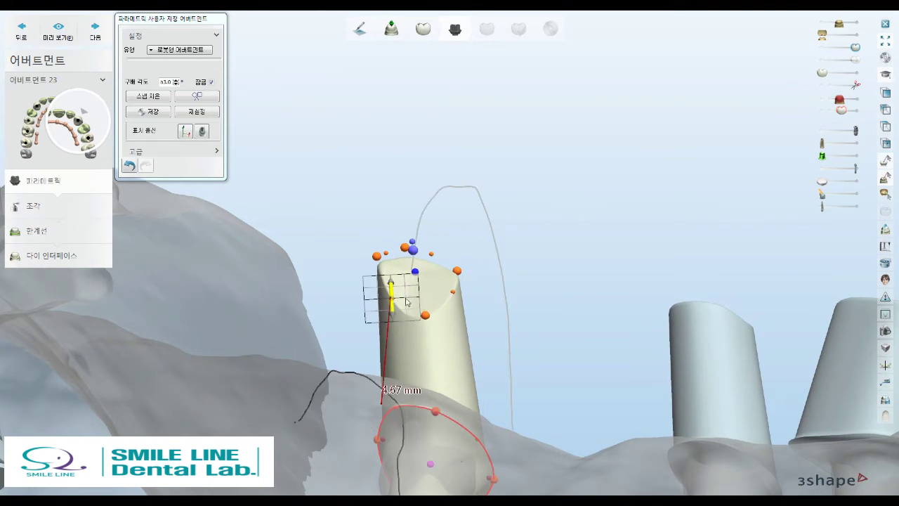
{"action": "right_click_drag", "start_coordinate": [444, 276], "coordinate": [383, 260]}
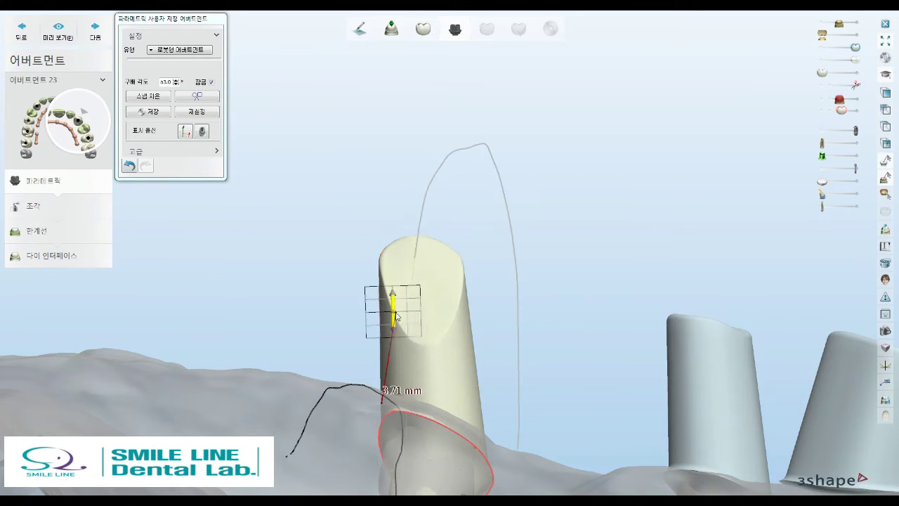
{"action": "mouse_move", "coordinate": [419, 267]}
{"action": "right_mouse_down"}
{"action": "mouse_move", "coordinate": [621, 359]}
{"action": "mouse_move", "coordinate": [601, 384]}
{"action": "mouse_move", "coordinate": [616, 287]}
{"action": "mouse_move", "coordinate": [719, 333]}
{"action": "mouse_move", "coordinate": [627, 342]}
{"action": "mouse_move", "coordinate": [598, 277]}
{"action": "mouse_move", "coordinate": [572, 255]}
{"action": "mouse_move", "coordinate": [519, 316]}
{"action": "mouse_move", "coordinate": [572, 363]}
{"action": "mouse_move", "coordinate": [626, 382]}
{"action": "right_mouse_up"}
Select abutment 13 and zoom in close on its base where it meets the gingiva
{"action": "left_click", "coordinate": [503, 338]}
{"action": "scroll", "coordinate": [540, 359], "scroll_direction": "up", "scroll_amount": 3}
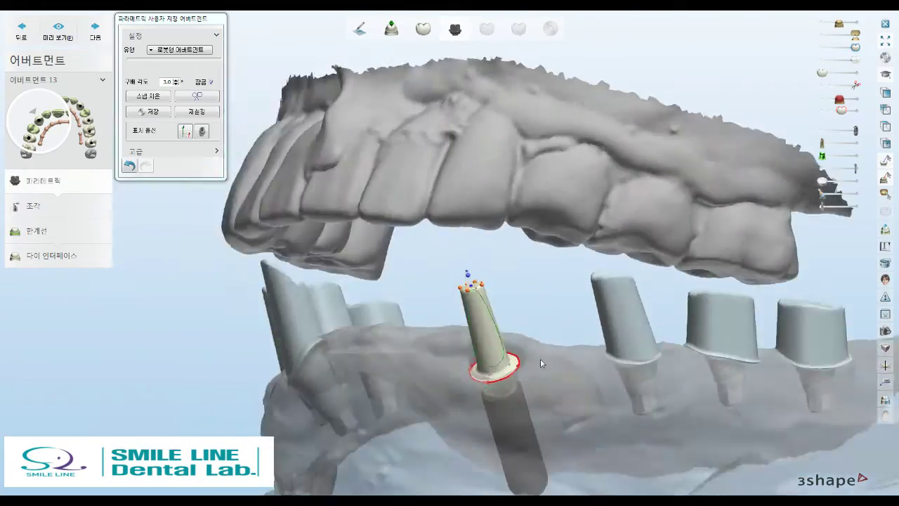
{"action": "scroll", "coordinate": [515, 352], "scroll_direction": "up", "scroll_amount": 3}
{"action": "mouse_move", "coordinate": [515, 352]}
{"action": "right_mouse_down"}
{"action": "mouse_move", "coordinate": [590, 359]}
{"action": "mouse_move", "coordinate": [456, 316]}
{"action": "mouse_move", "coordinate": [512, 301]}
{"action": "mouse_move", "coordinate": [444, 281]}
{"action": "right_mouse_up"}
{"action": "scroll", "coordinate": [457, 316], "scroll_direction": "up", "scroll_amount": 3}
{"action": "scroll", "coordinate": [447, 311], "scroll_direction": "up", "scroll_amount": 2}
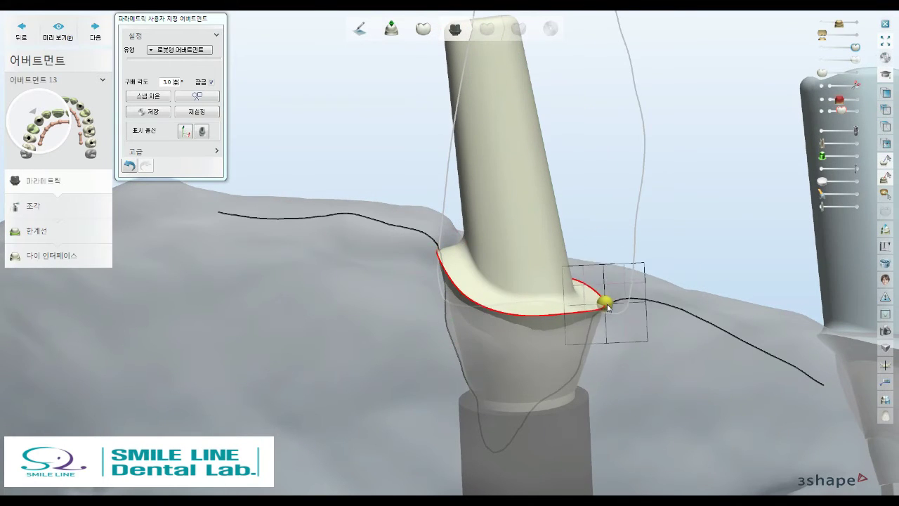
{"action": "mouse_move", "coordinate": [522, 314]}
{"action": "right_mouse_down"}
{"action": "mouse_move", "coordinate": [636, 298]}
{"action": "mouse_move", "coordinate": [602, 280]}
{"action": "mouse_move", "coordinate": [579, 286]}
{"action": "mouse_move", "coordinate": [583, 301]}
{"action": "right_mouse_up"}
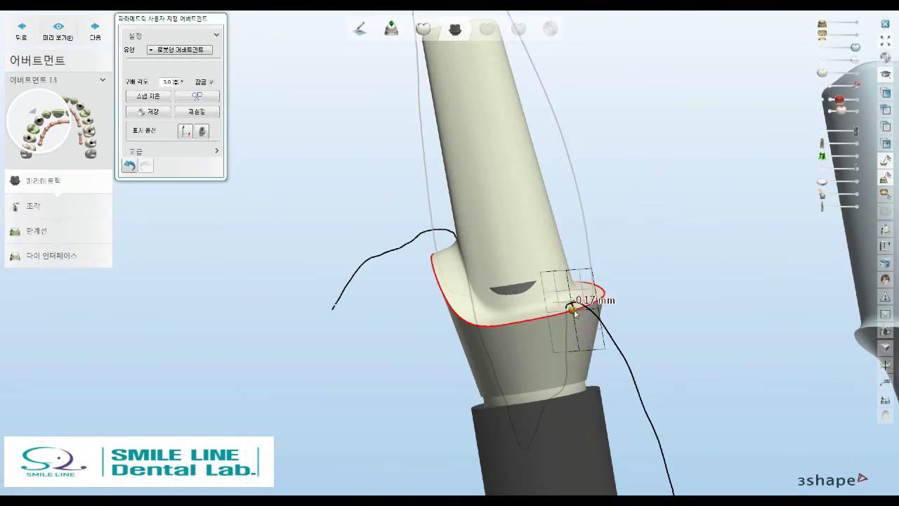
{"action": "right_click_drag", "start_coordinate": [515, 335], "coordinate": [583, 302]}
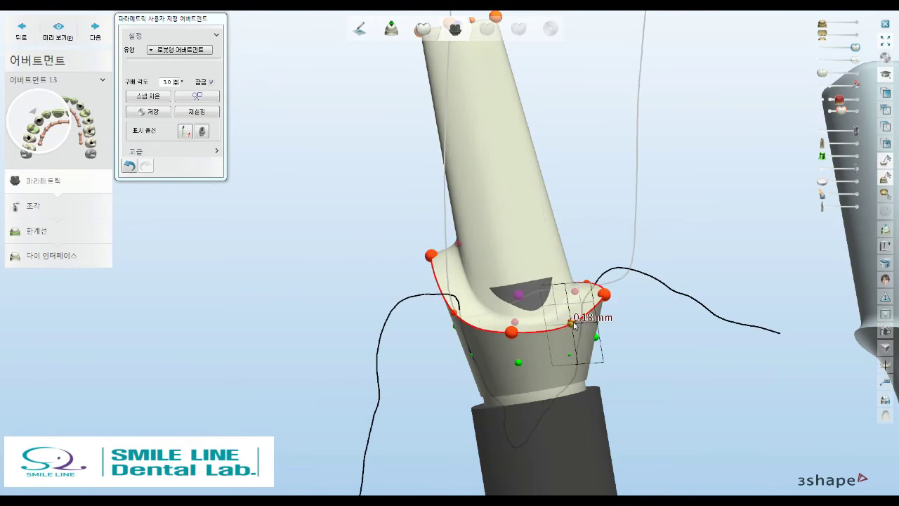
{"action": "scroll", "coordinate": [603, 361], "scroll_direction": "down", "scroll_amount": 3}
{"action": "mouse_move", "coordinate": [603, 361]}
{"action": "right_mouse_down"}
{"action": "mouse_move", "coordinate": [561, 257]}
{"action": "mouse_move", "coordinate": [604, 287]}
{"action": "mouse_move", "coordinate": [581, 272]}
{"action": "right_mouse_up"}
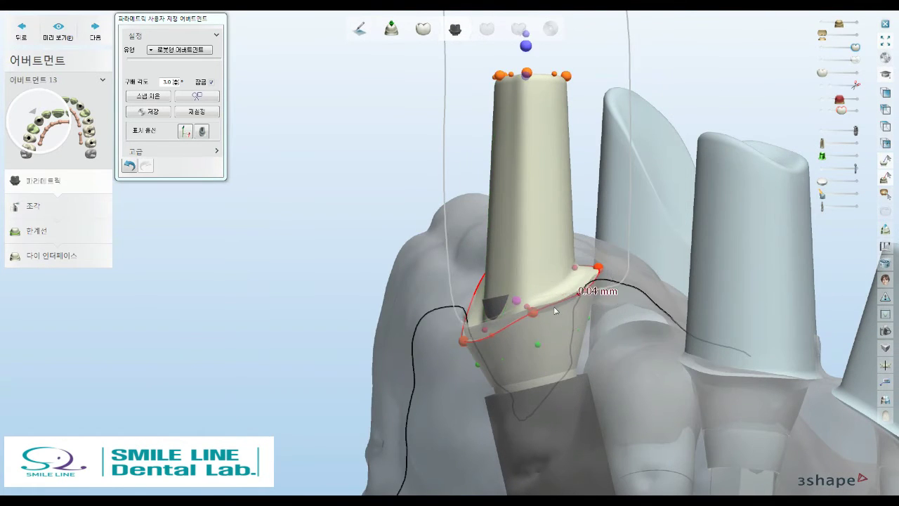
Move abutment 13's margin points to within about 0.07–0.18 mm of the gingiva
{"action": "left_click_drag", "start_coordinate": [533, 318], "coordinate": [496, 342]}
{"action": "left_click_drag", "start_coordinate": [593, 300], "coordinate": [599, 271]}
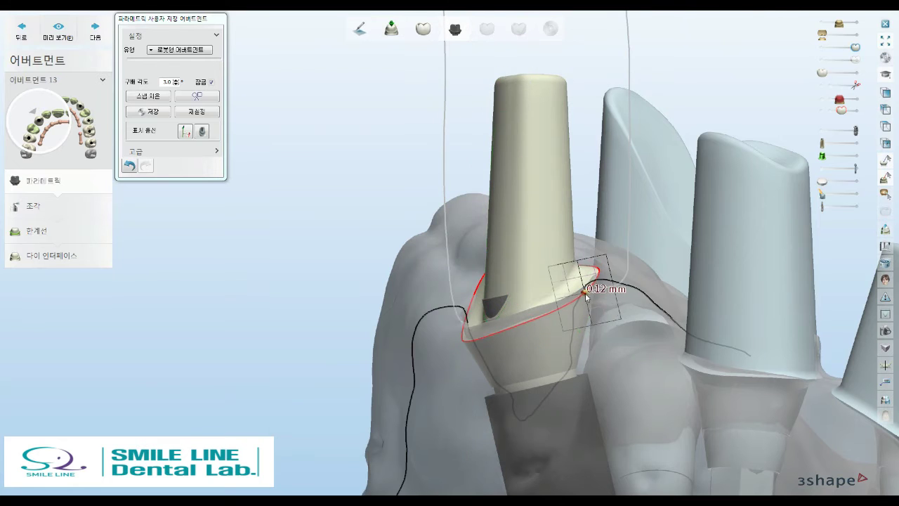
{"action": "right_click_drag", "start_coordinate": [601, 276], "coordinate": [575, 251]}
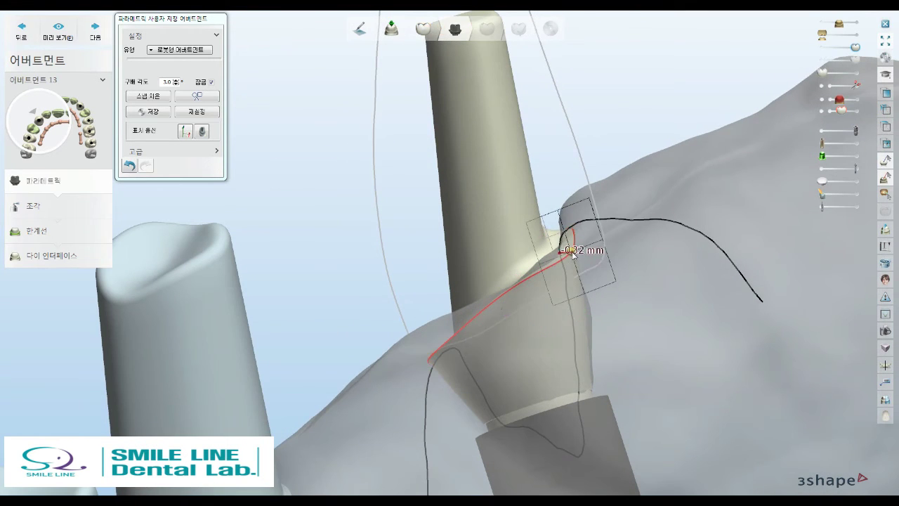
{"action": "left_click_drag", "start_coordinate": [574, 255], "coordinate": [569, 249]}
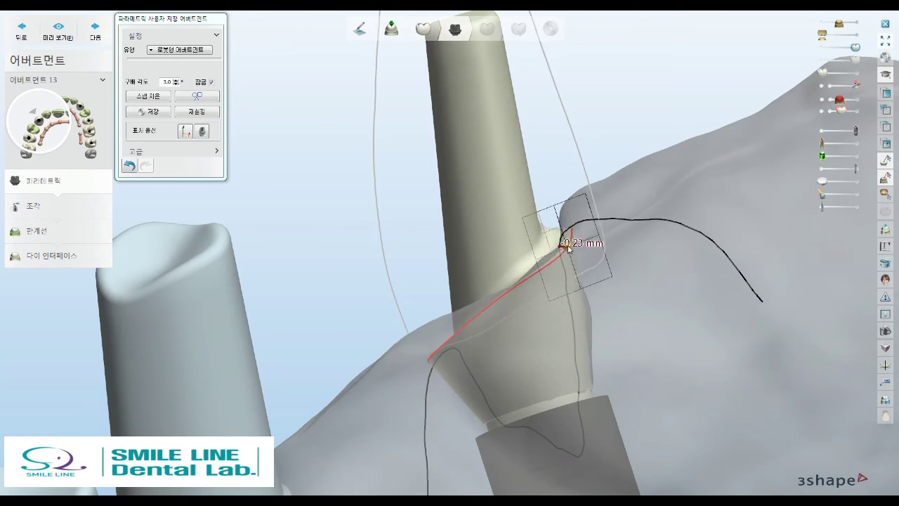
{"action": "left_click", "coordinate": [592, 316]}
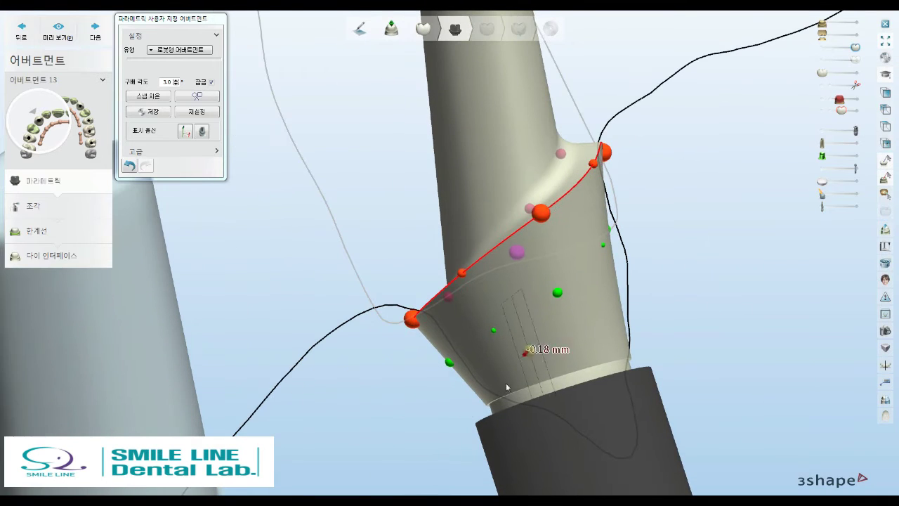
{"action": "mouse_move", "coordinate": [461, 345]}
{"action": "right_mouse_down"}
{"action": "mouse_move", "coordinate": [580, 323]}
{"action": "mouse_move", "coordinate": [640, 363]}
{"action": "mouse_move", "coordinate": [640, 418]}
{"action": "mouse_move", "coordinate": [609, 325]}
{"action": "mouse_move", "coordinate": [523, 281]}
{"action": "right_mouse_up"}
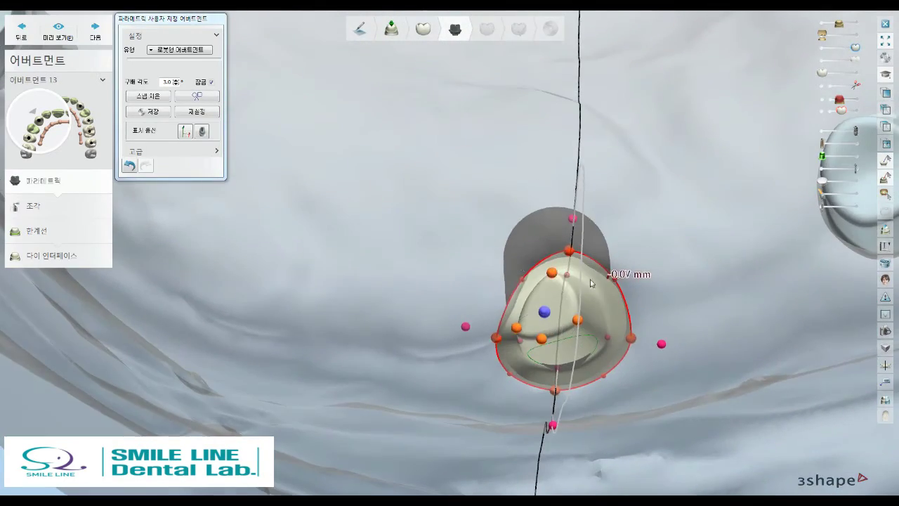
{"action": "right_click_drag", "start_coordinate": [578, 310], "coordinate": [595, 324]}
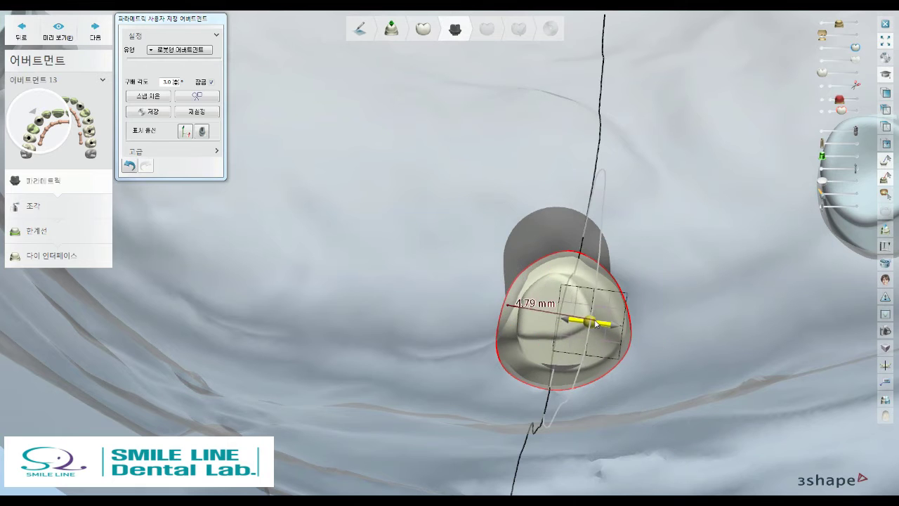
{"action": "mouse_move", "coordinate": [528, 331]}
{"action": "right_mouse_down"}
{"action": "mouse_move", "coordinate": [582, 269]}
{"action": "mouse_move", "coordinate": [532, 150]}
{"action": "right_mouse_up"}
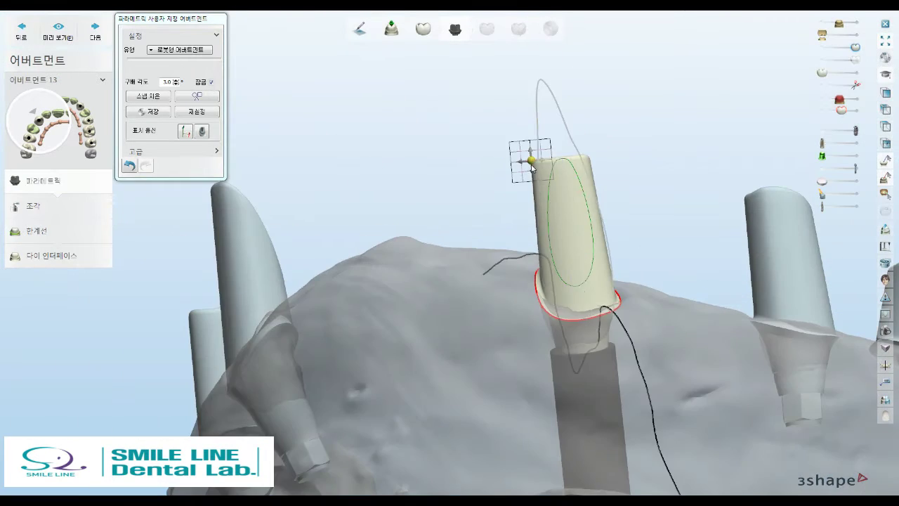
Raise abutment 13's top to about 6.61 mm and slant its tip toward the arch
{"action": "mouse_move", "coordinate": [706, 207]}
{"action": "right_mouse_down"}
{"action": "mouse_move", "coordinate": [636, 211]}
{"action": "mouse_move", "coordinate": [574, 171]}
{"action": "mouse_move", "coordinate": [536, 191]}
{"action": "right_mouse_up"}
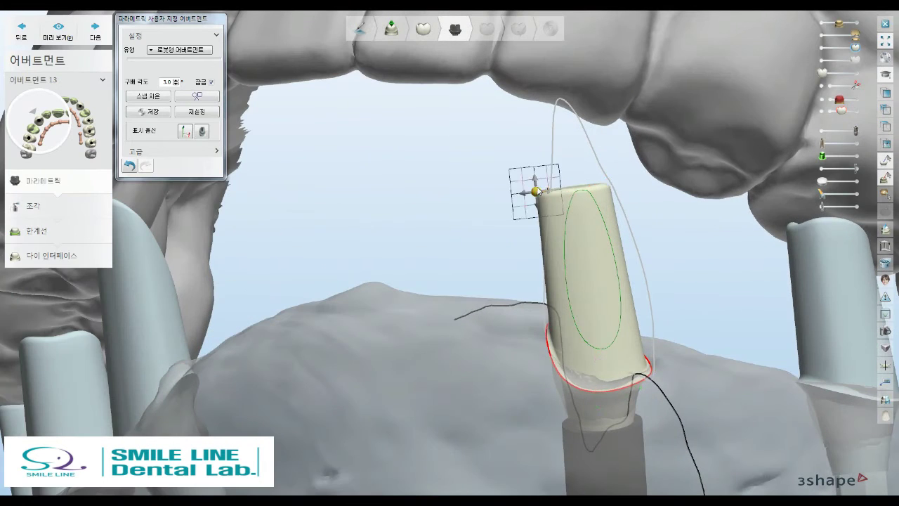
{"action": "left_click_drag", "start_coordinate": [541, 184], "coordinate": [568, 170]}
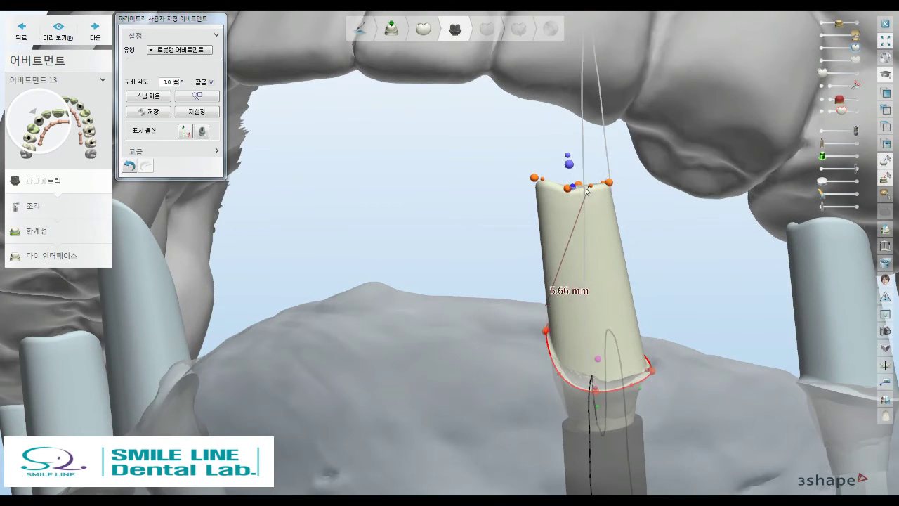
{"action": "mouse_move", "coordinate": [567, 171]}
{"action": "right_mouse_down"}
{"action": "mouse_move", "coordinate": [594, 156]}
{"action": "mouse_move", "coordinate": [538, 151]}
{"action": "mouse_move", "coordinate": [572, 177]}
{"action": "mouse_move", "coordinate": [631, 185]}
{"action": "right_mouse_up"}
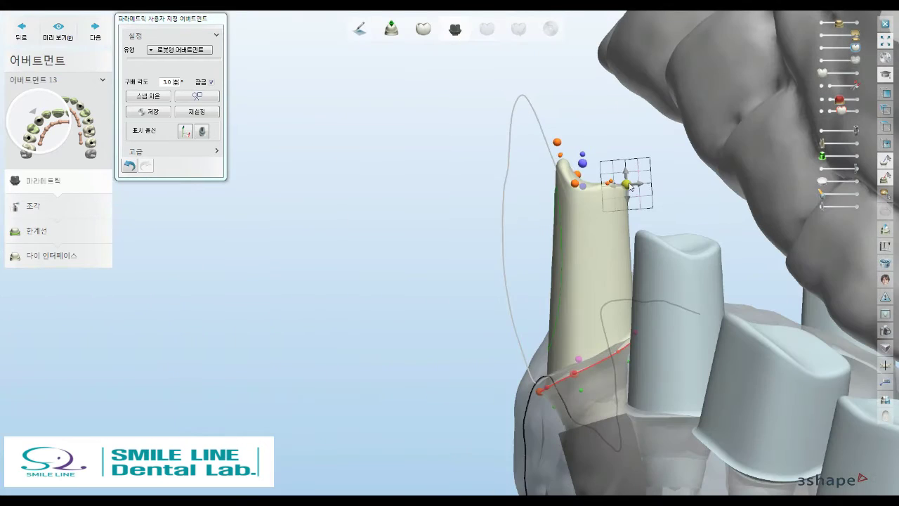
{"action": "left_click_drag", "start_coordinate": [630, 185], "coordinate": [623, 236]}
{"action": "mouse_move", "coordinate": [622, 237]}
{"action": "right_mouse_down"}
{"action": "mouse_move", "coordinate": [569, 165]}
{"action": "mouse_move", "coordinate": [549, 165]}
{"action": "right_mouse_up"}
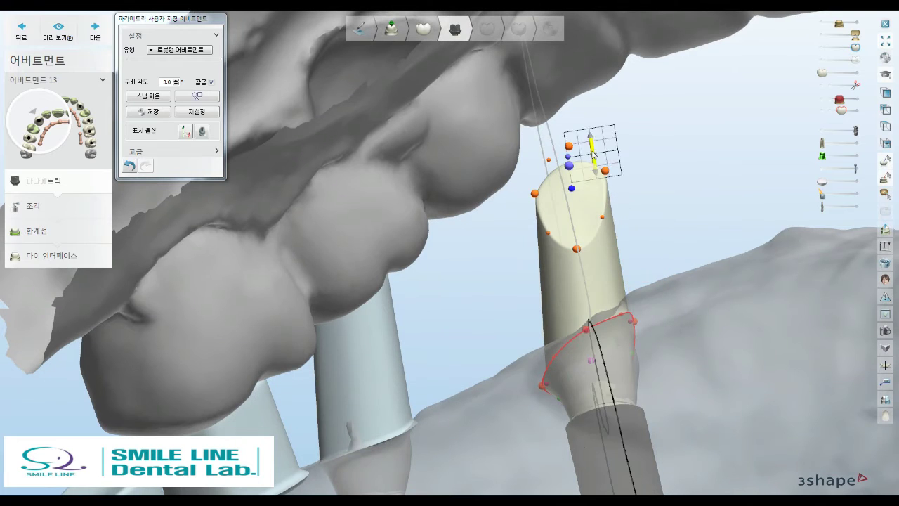
{"action": "left_click_drag", "start_coordinate": [592, 153], "coordinate": [540, 188]}
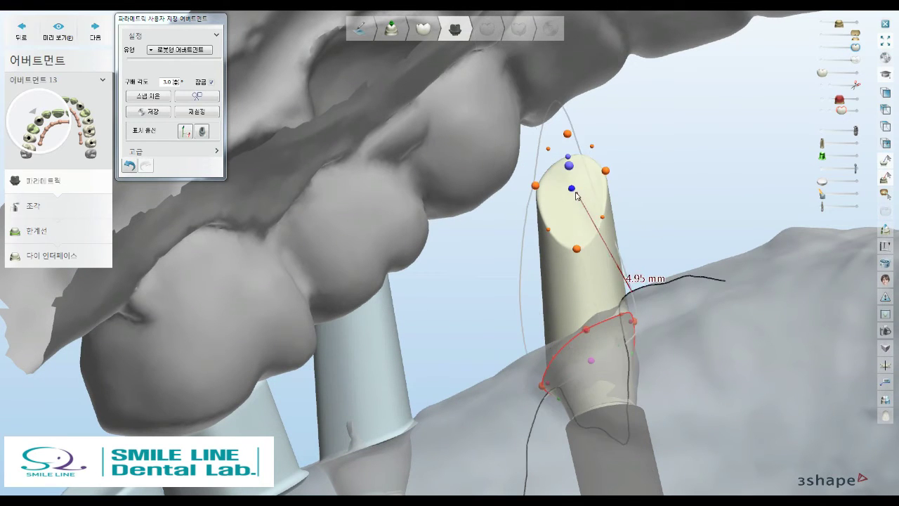
{"action": "mouse_move", "coordinate": [606, 170]}
{"action": "right_mouse_down"}
{"action": "mouse_move", "coordinate": [709, 184]}
{"action": "mouse_move", "coordinate": [680, 201]}
{"action": "mouse_move", "coordinate": [699, 194]}
{"action": "mouse_move", "coordinate": [641, 164]}
{"action": "mouse_move", "coordinate": [674, 190]}
{"action": "mouse_move", "coordinate": [698, 231]}
{"action": "mouse_move", "coordinate": [660, 227]}
{"action": "mouse_move", "coordinate": [625, 206]}
{"action": "mouse_move", "coordinate": [634, 206]}
{"action": "mouse_move", "coordinate": [558, 227]}
{"action": "mouse_move", "coordinate": [637, 198]}
{"action": "mouse_move", "coordinate": [623, 208]}
{"action": "mouse_move", "coordinate": [671, 207]}
{"action": "mouse_move", "coordinate": [622, 211]}
{"action": "mouse_move", "coordinate": [646, 213]}
{"action": "mouse_move", "coordinate": [609, 237]}
{"action": "right_mouse_up"}
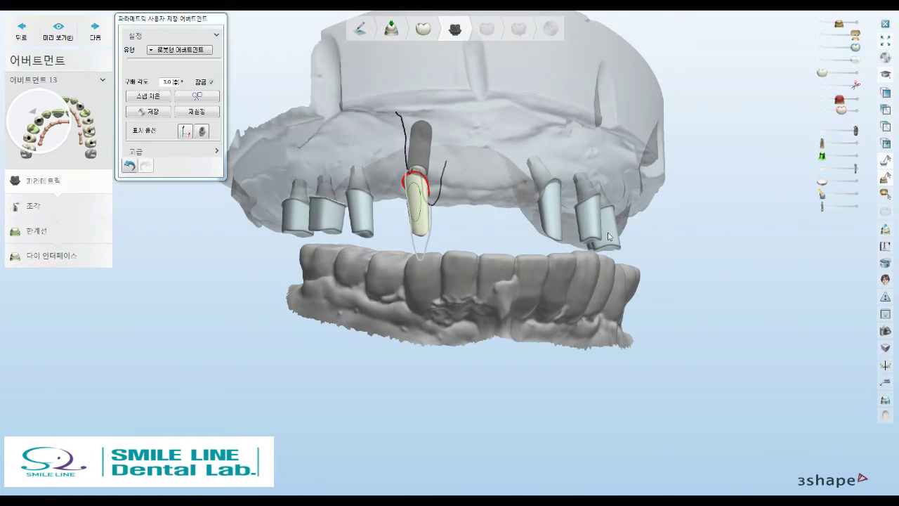
Accept abutments 13, 23, 25 and 26 in turn with Next, advancing to abutment 27
{"action": "left_click", "coordinate": [59, 255]}
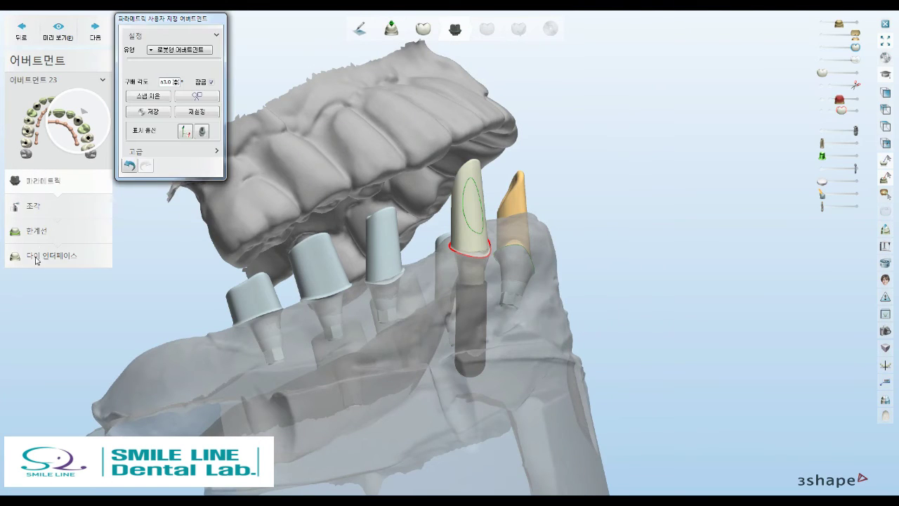
{"action": "left_click", "coordinate": [36, 259]}
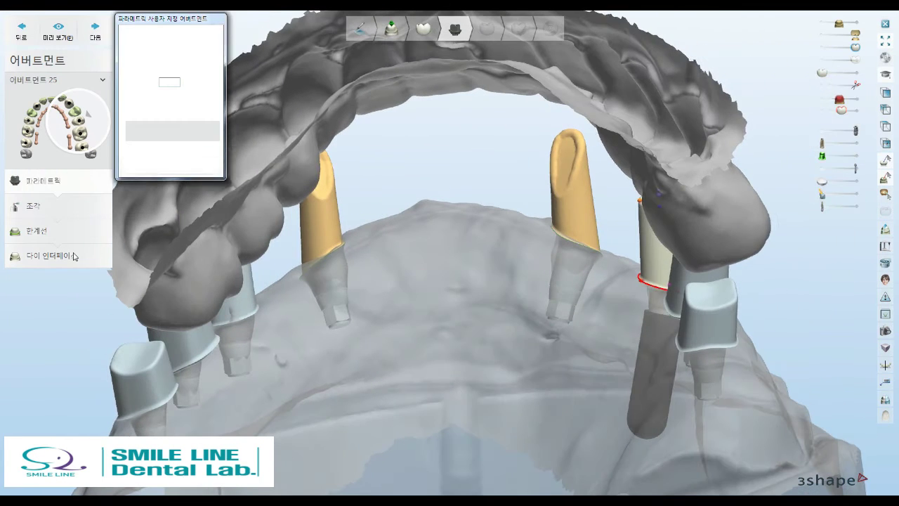
{"action": "left_click", "coordinate": [75, 257]}
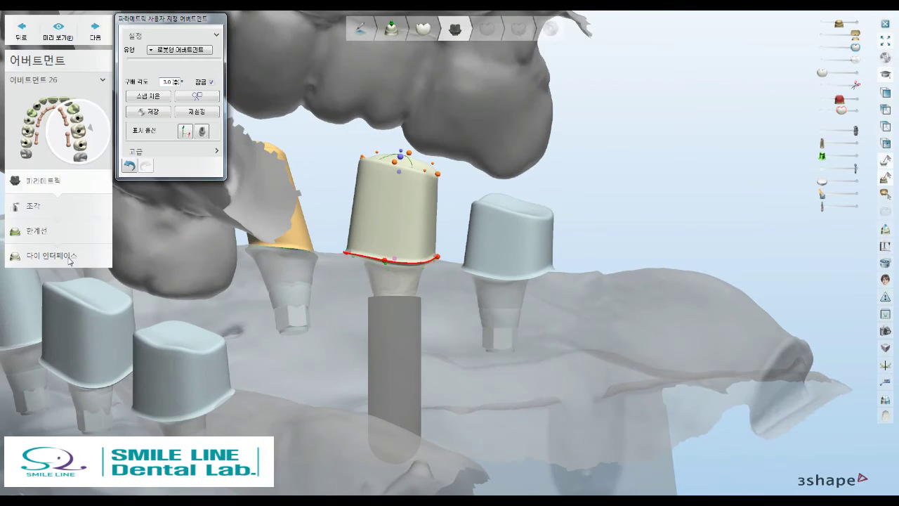
{"action": "left_click", "coordinate": [69, 261]}
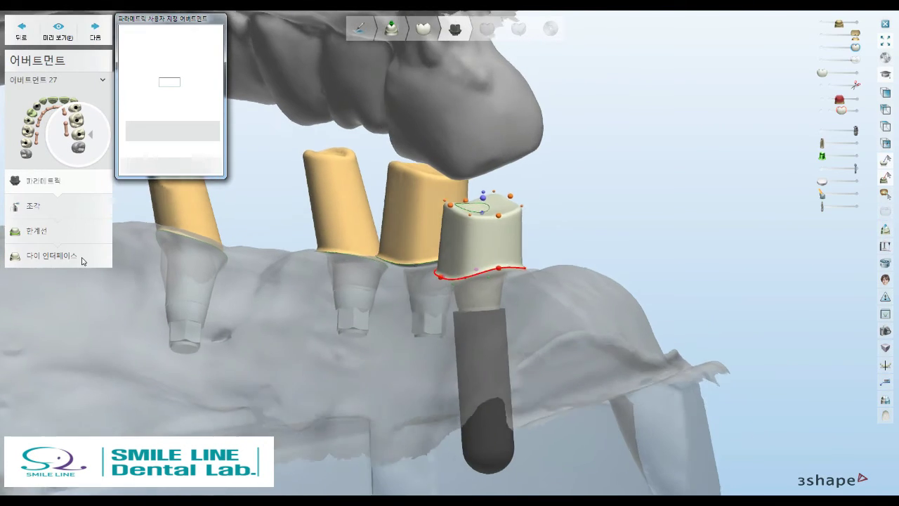
{"action": "left_click", "coordinate": [83, 261]}
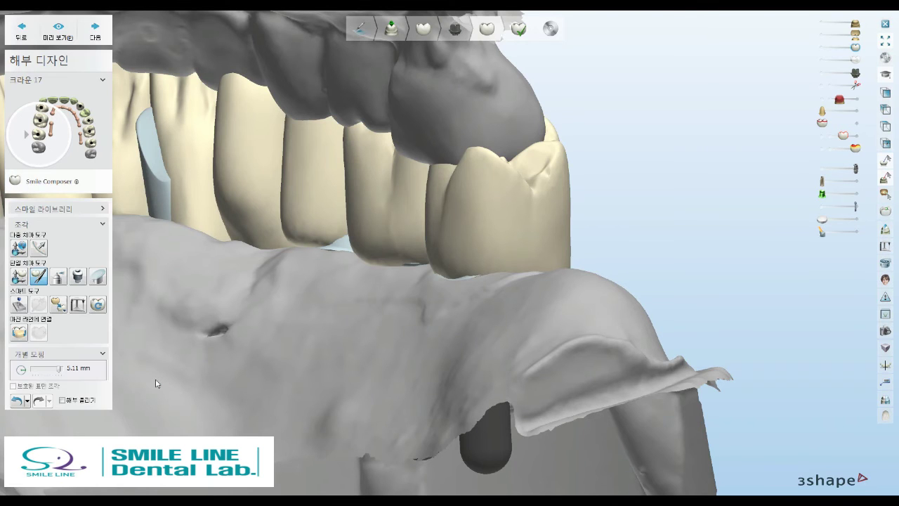
Accept the crown minimum-thickness warning and finish Anatomy Design, opening finishing for bridge 17-16
{"action": "scroll", "coordinate": [524, 295], "scroll_direction": "down", "scroll_amount": 5}
{"action": "mouse_move", "coordinate": [524, 295]}
{"action": "right_mouse_down"}
{"action": "mouse_move", "coordinate": [597, 369]}
{"action": "mouse_move", "coordinate": [661, 342]}
{"action": "mouse_move", "coordinate": [616, 387]}
{"action": "mouse_move", "coordinate": [550, 380]}
{"action": "mouse_move", "coordinate": [578, 358]}
{"action": "mouse_move", "coordinate": [535, 309]}
{"action": "right_mouse_up"}
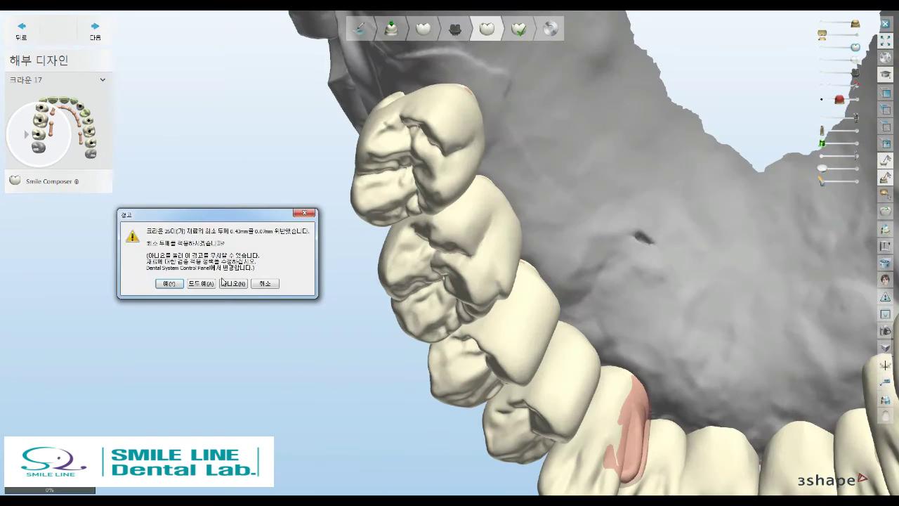
{"action": "left_click", "coordinate": [202, 284]}
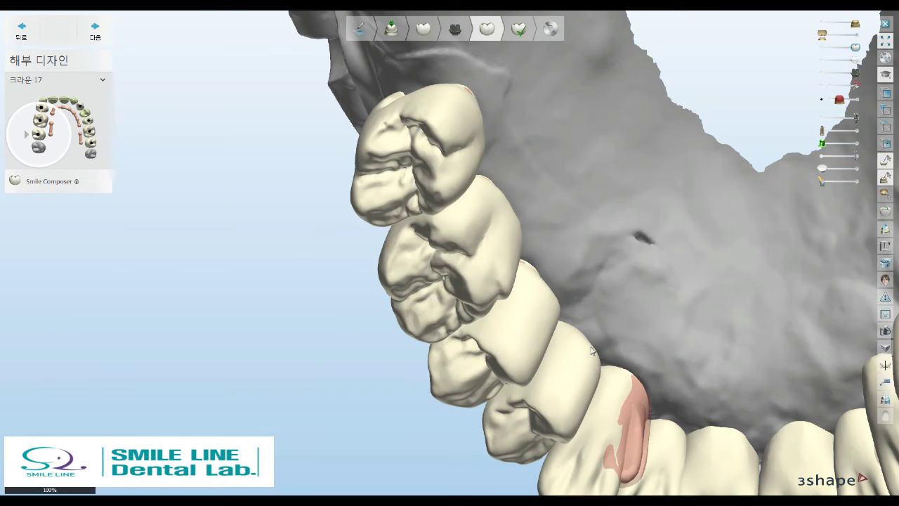
{"action": "left_click", "coordinate": [546, 367]}
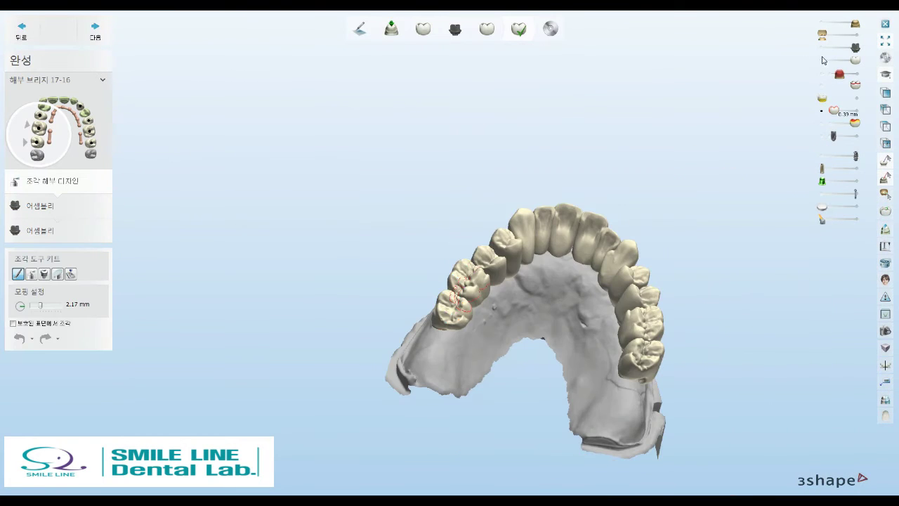
Hide the crowns and red outline, inspect the abutments from frontal and occlusal views, then continue
{"action": "left_click", "coordinate": [823, 60]}
{"action": "right_click_drag", "start_coordinate": [615, 178], "coordinate": [430, 187]}
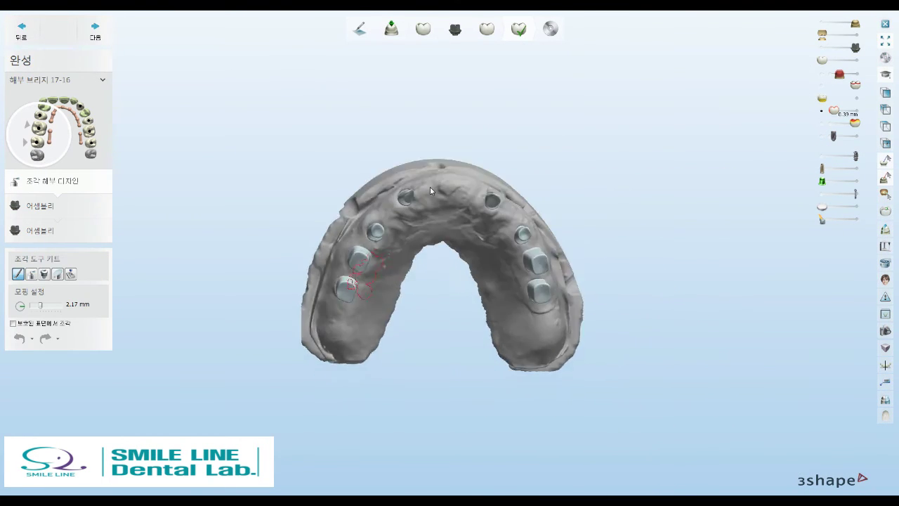
{"action": "scroll", "coordinate": [443, 224], "scroll_direction": "up", "scroll_amount": 3}
{"action": "scroll", "coordinate": [487, 249], "scroll_direction": "down", "scroll_amount": 1}
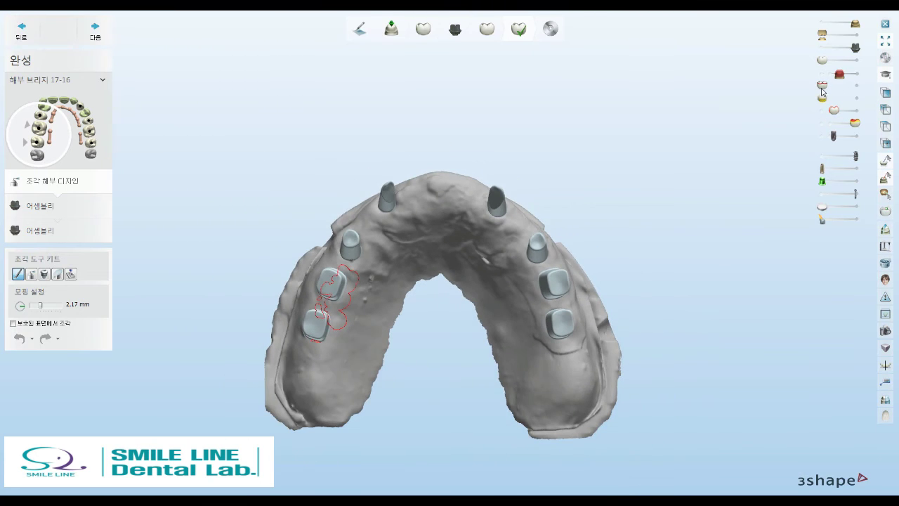
{"action": "left_click", "coordinate": [823, 91]}
{"action": "right_click_drag", "start_coordinate": [554, 197], "coordinate": [550, 274]}
{"action": "mouse_move", "coordinate": [541, 278]}
{"action": "right_mouse_down"}
{"action": "mouse_move", "coordinate": [541, 203]}
{"action": "mouse_move", "coordinate": [550, 277]}
{"action": "mouse_move", "coordinate": [612, 274]}
{"action": "mouse_move", "coordinate": [471, 283]}
{"action": "mouse_move", "coordinate": [557, 279]}
{"action": "mouse_move", "coordinate": [528, 261]}
{"action": "mouse_move", "coordinate": [492, 260]}
{"action": "right_mouse_up"}
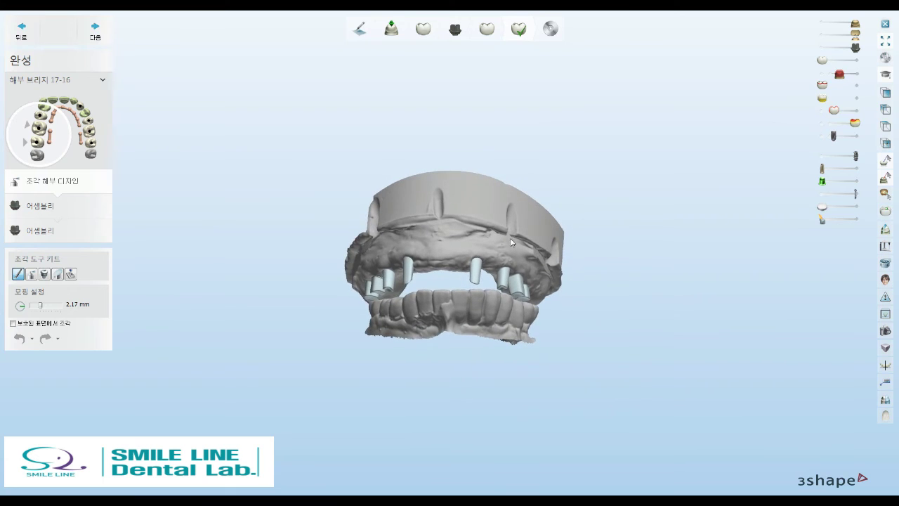
{"action": "left_click", "coordinate": [95, 30]}
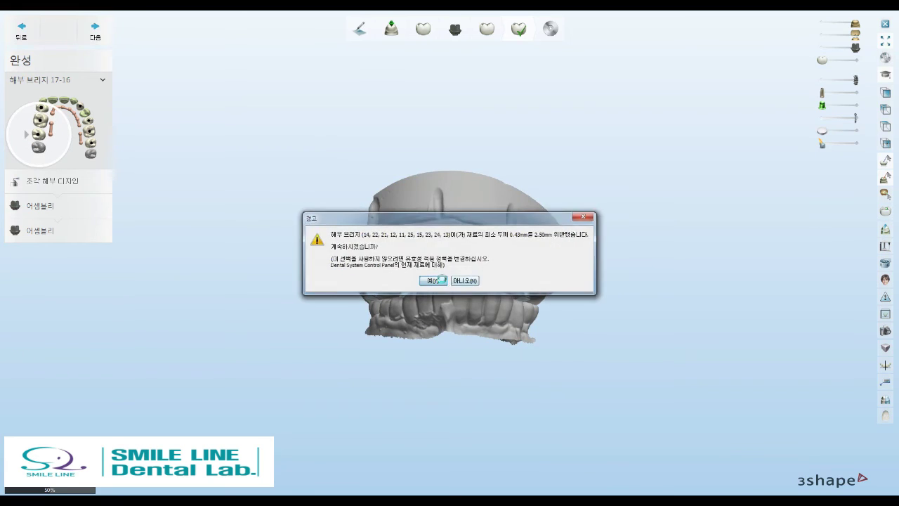
Accept the thickness warnings, fade the crowns, and assemble bridges 17-16 and 15-25, reaching 26-27
{"action": "left_click", "coordinate": [431, 281]}
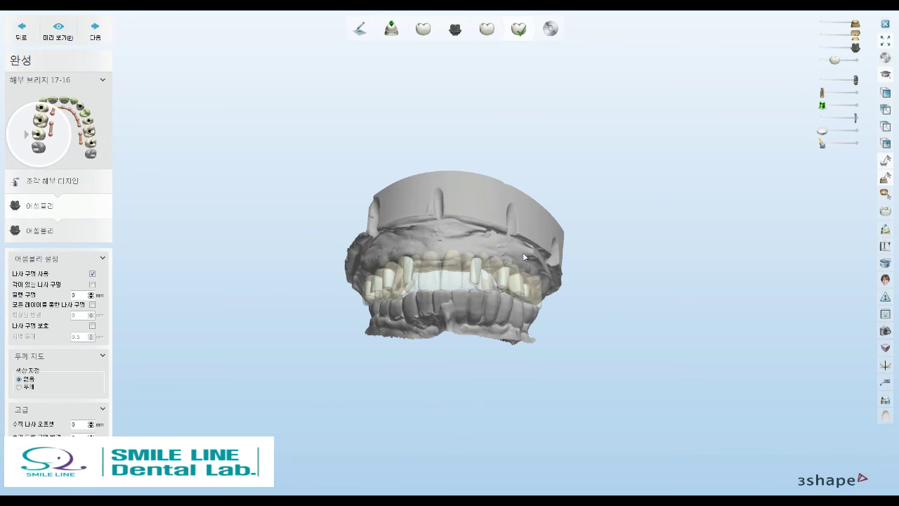
{"action": "scroll", "coordinate": [522, 252], "scroll_direction": "up", "scroll_amount": 5}
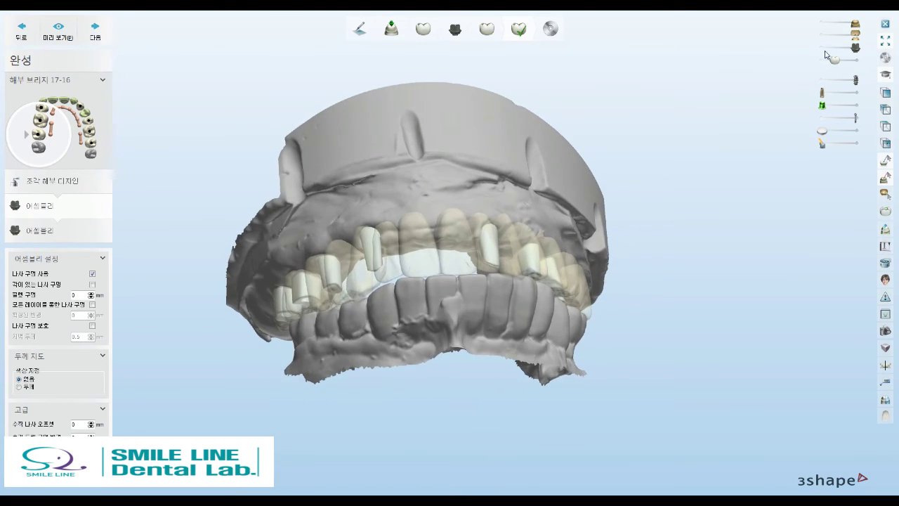
{"action": "left_click_drag", "start_coordinate": [833, 59], "coordinate": [822, 59]}
{"action": "right_click_drag", "start_coordinate": [534, 183], "coordinate": [583, 178]}
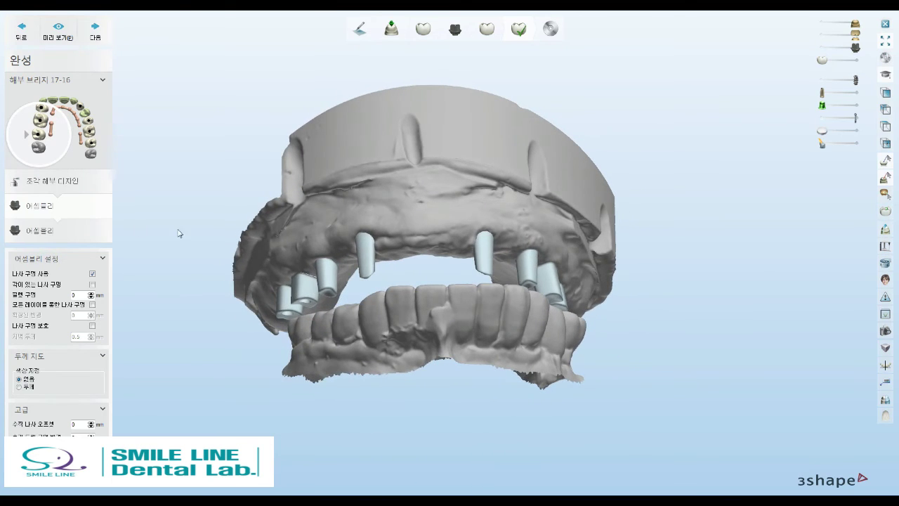
{"action": "left_click", "coordinate": [42, 230]}
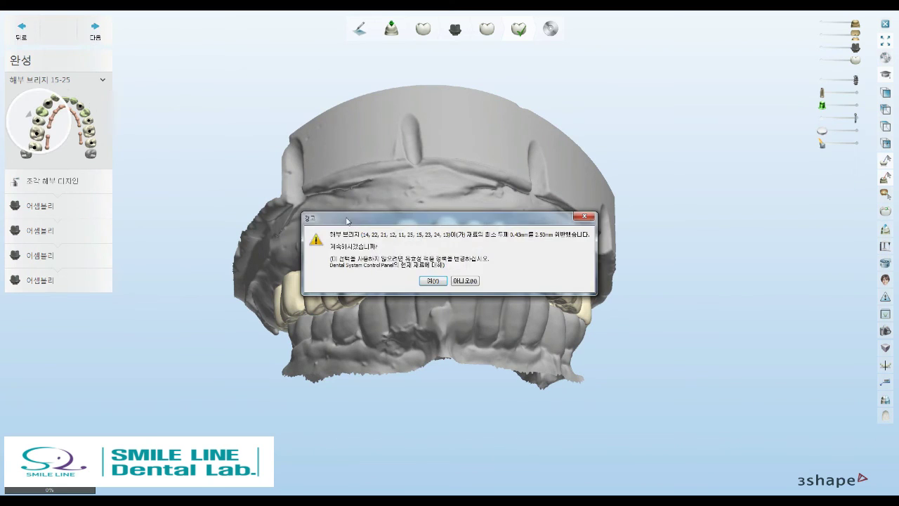
{"action": "left_click", "coordinate": [433, 281]}
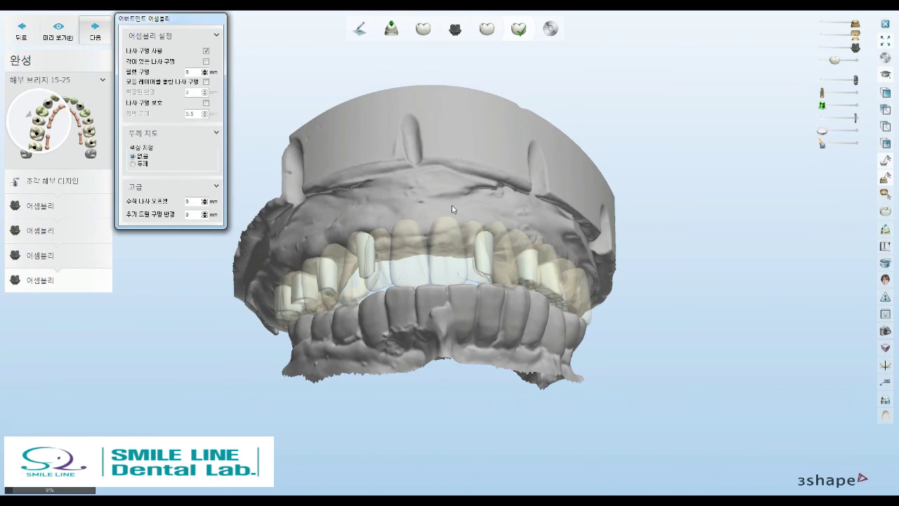
{"action": "left_click", "coordinate": [69, 230]}
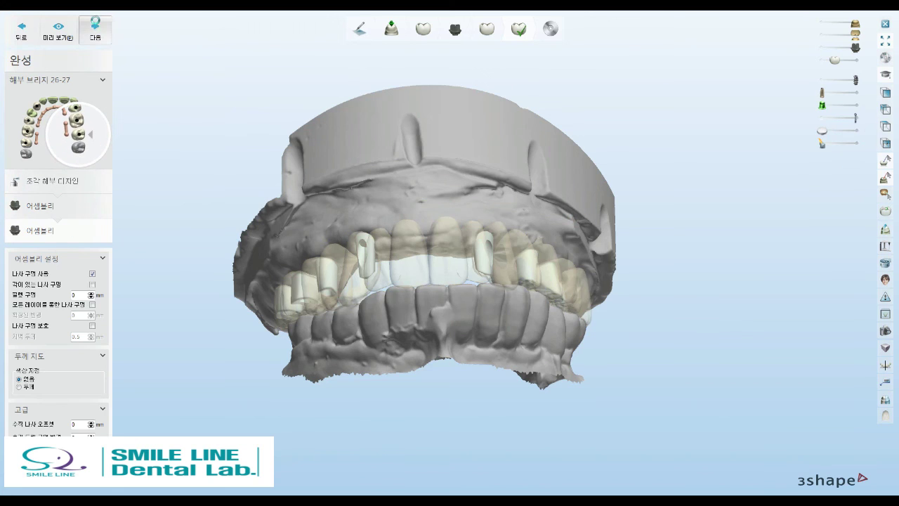
Advance from Finish to the Save step with the assembled upper crown arch
{"action": "left_click", "coordinate": [99, 35]}
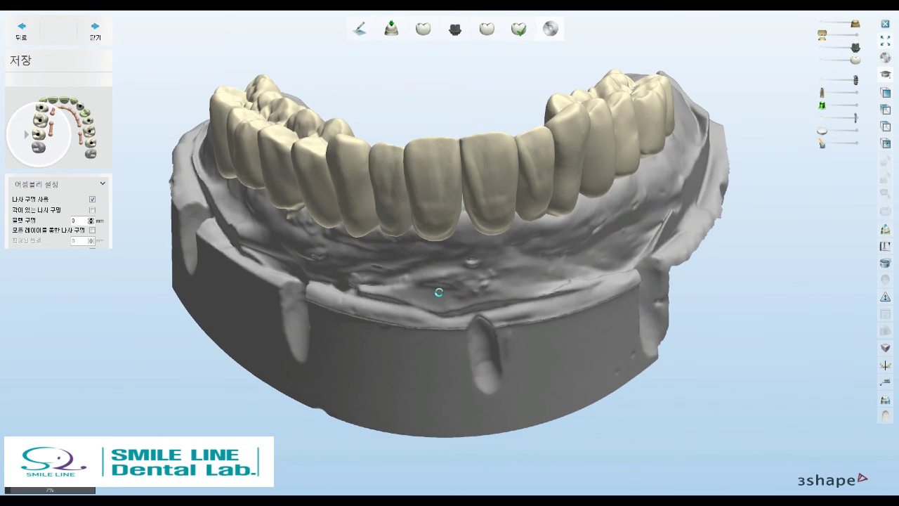